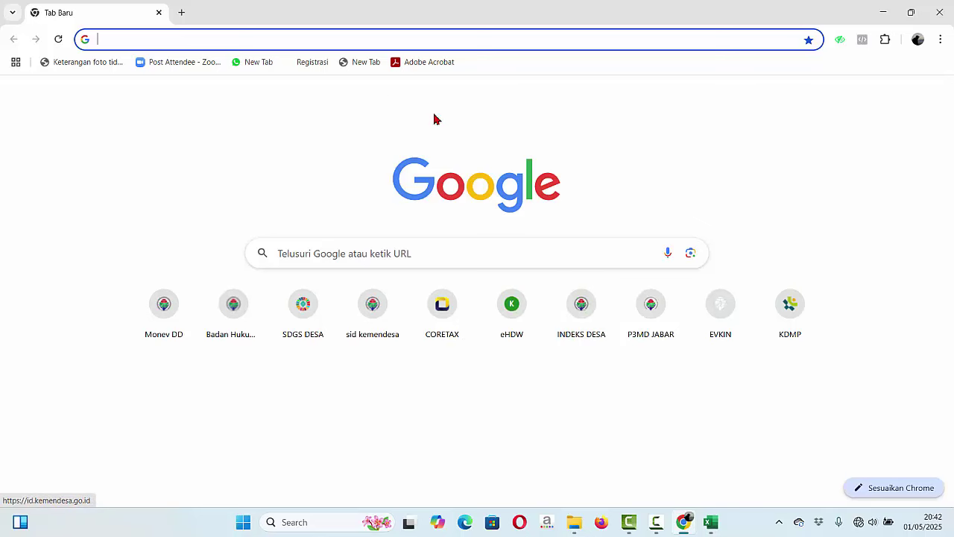
Open the INDEKS DESA site and sign in with the village account.
left_click(577, 316)
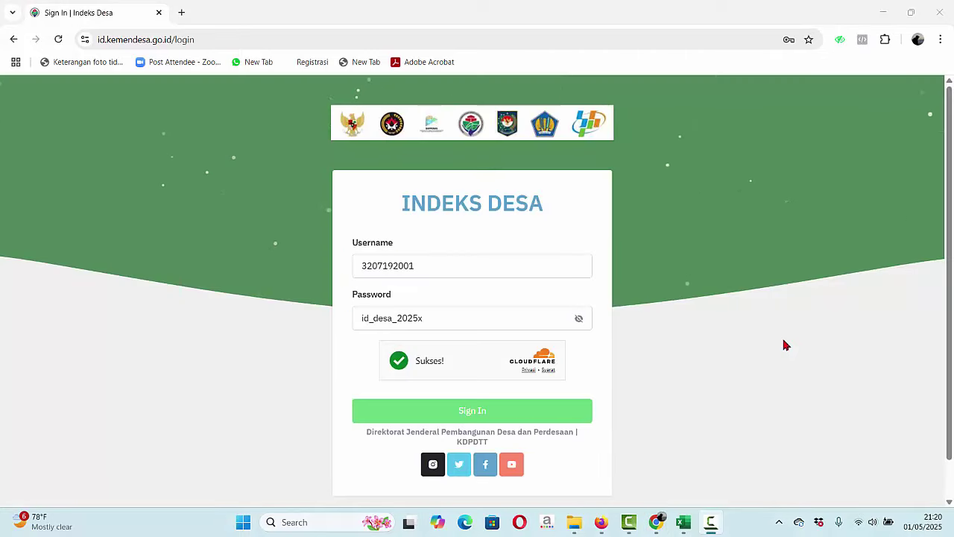
left_click(215, 44)
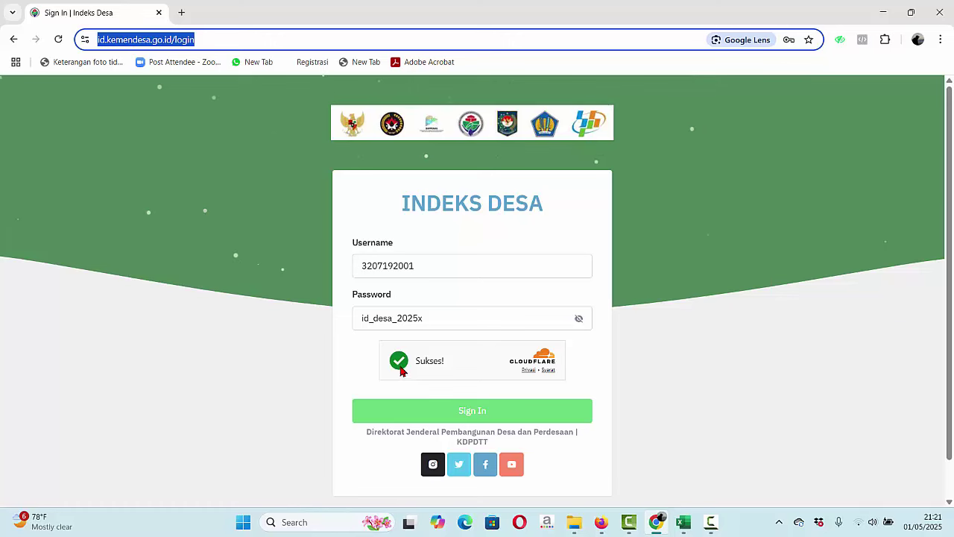
left_click(471, 409)
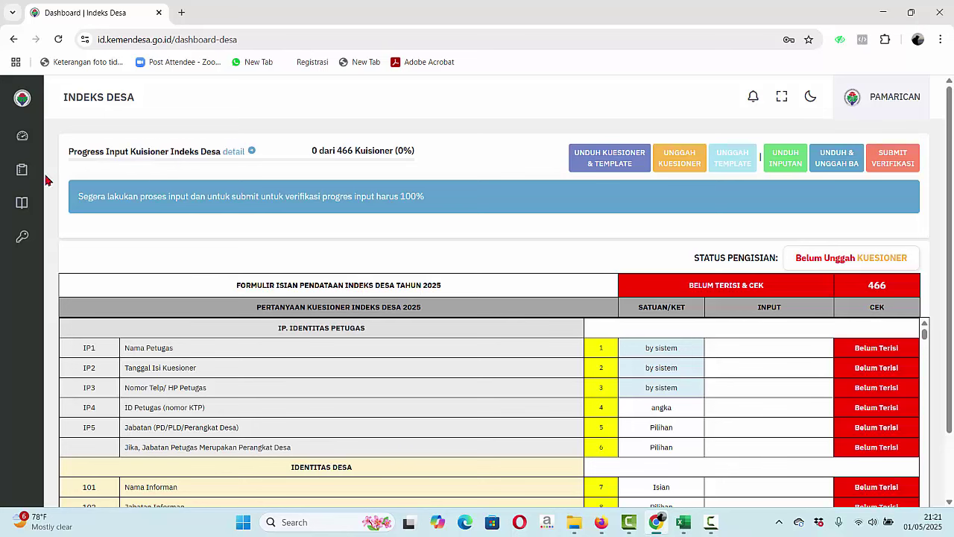
Open the INDEKS DESA questionnaire page to view its form.
mouse_move(38, 186)
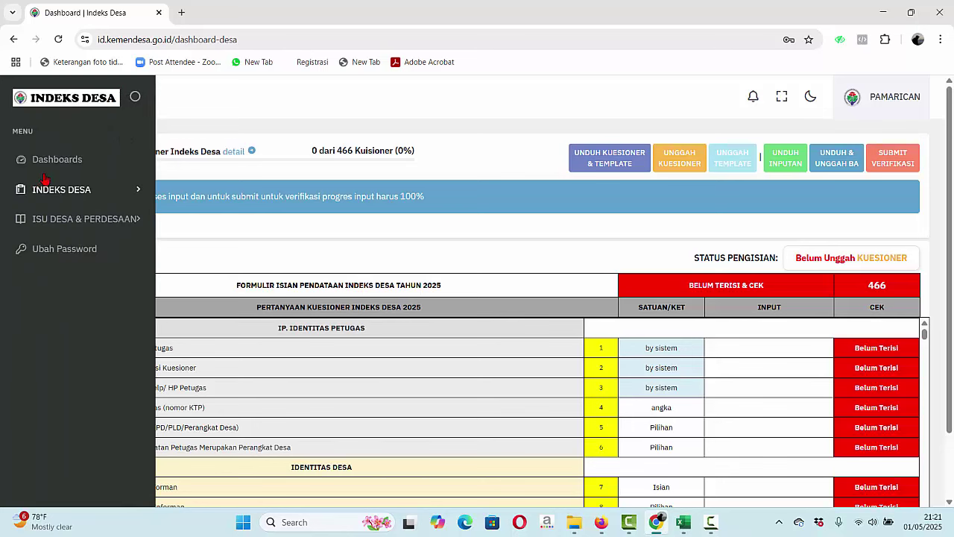
left_click(85, 193)
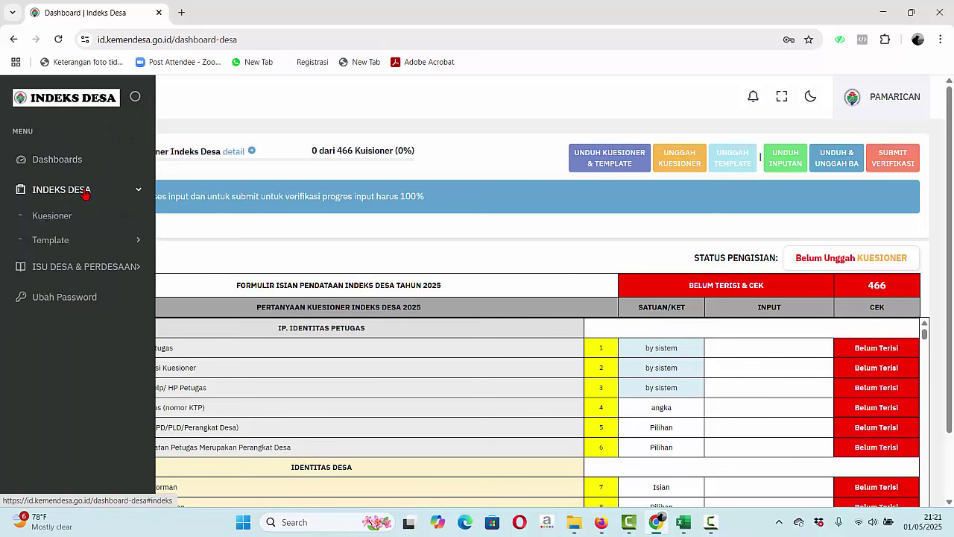
left_click(50, 216)
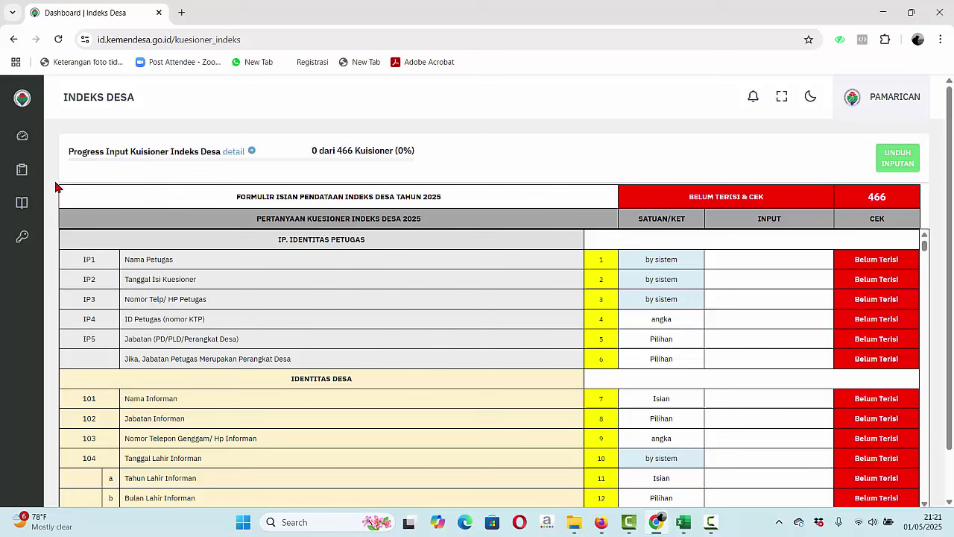
Open the ISU DESA & PERDESAAN questionnaire page to view its form.
mouse_move(30, 198)
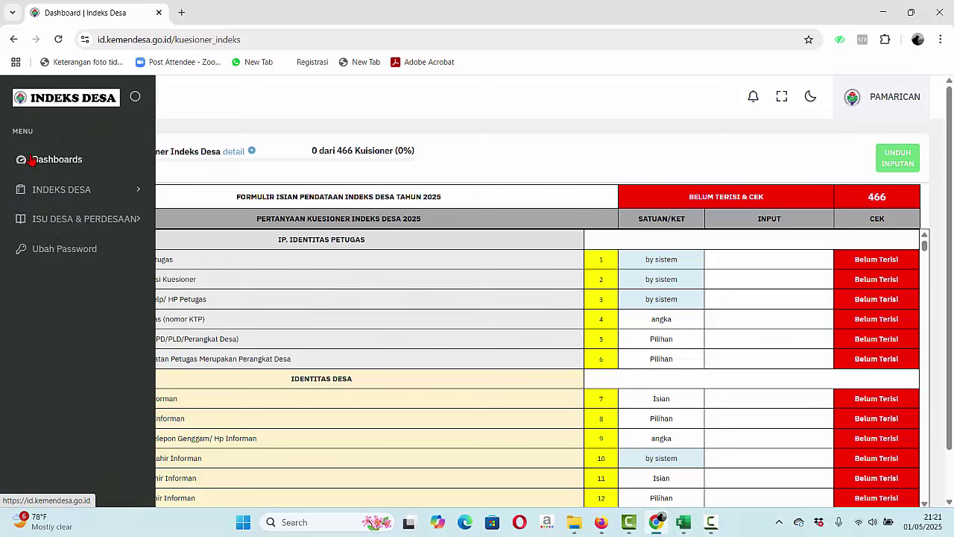
left_click(99, 223)
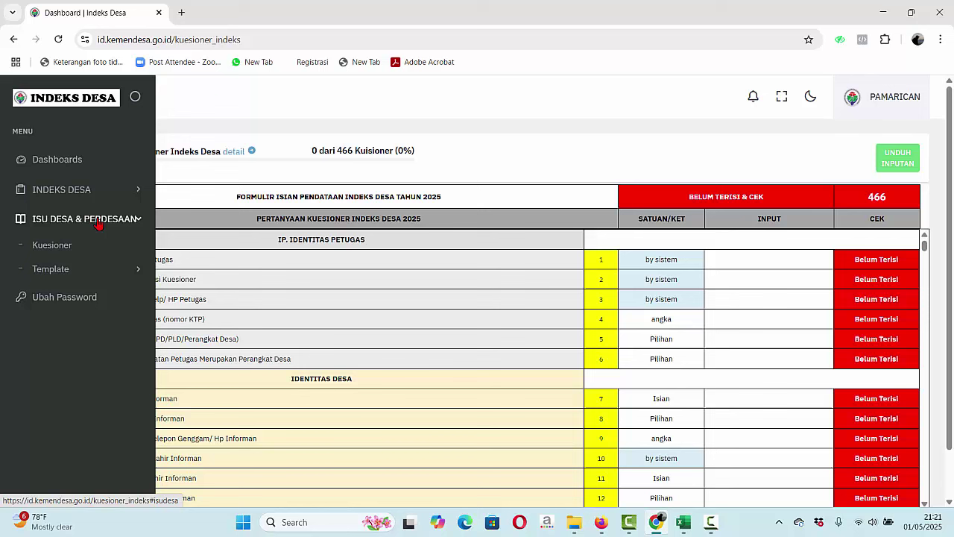
left_click(73, 246)
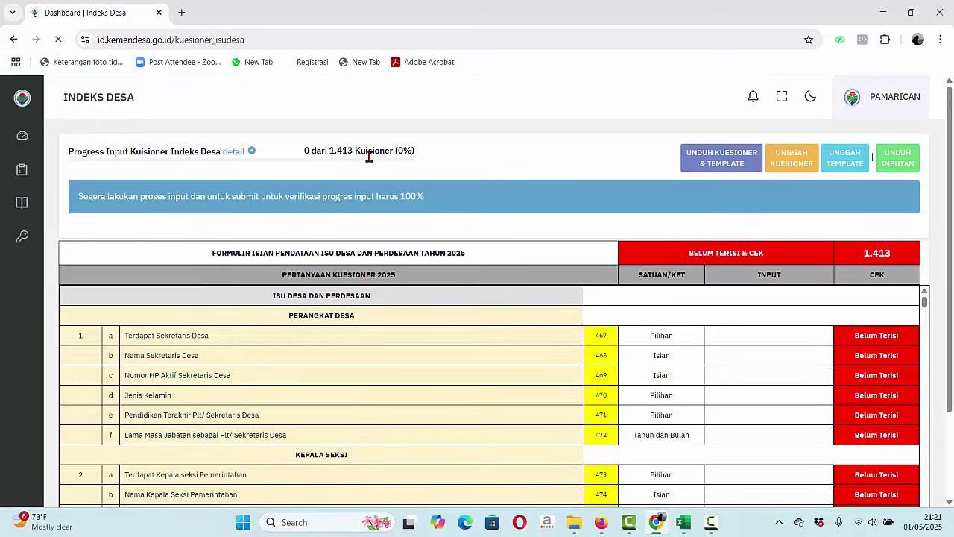
Return to the INDEKS DESA dashboard.
mouse_move(41, 143)
mouse_move(46, 165)
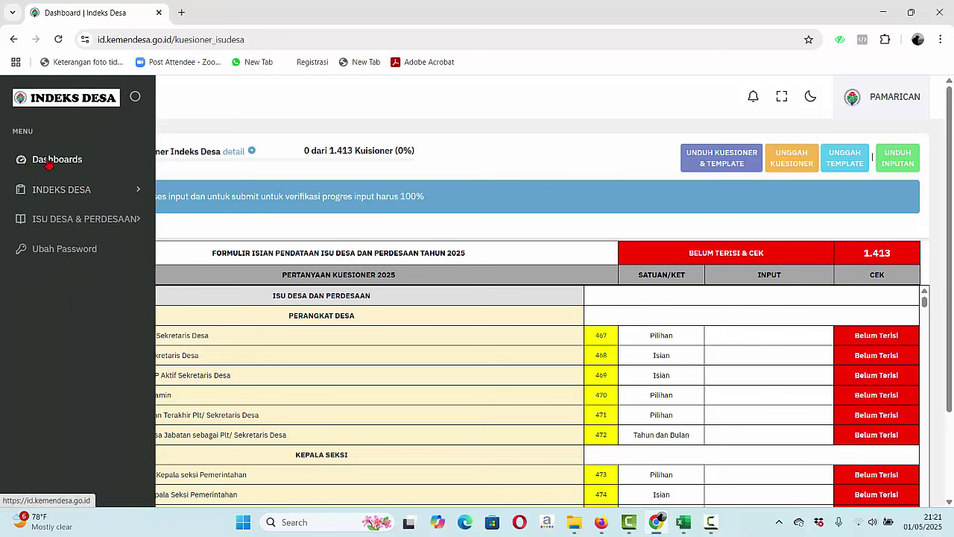
left_click(48, 163)
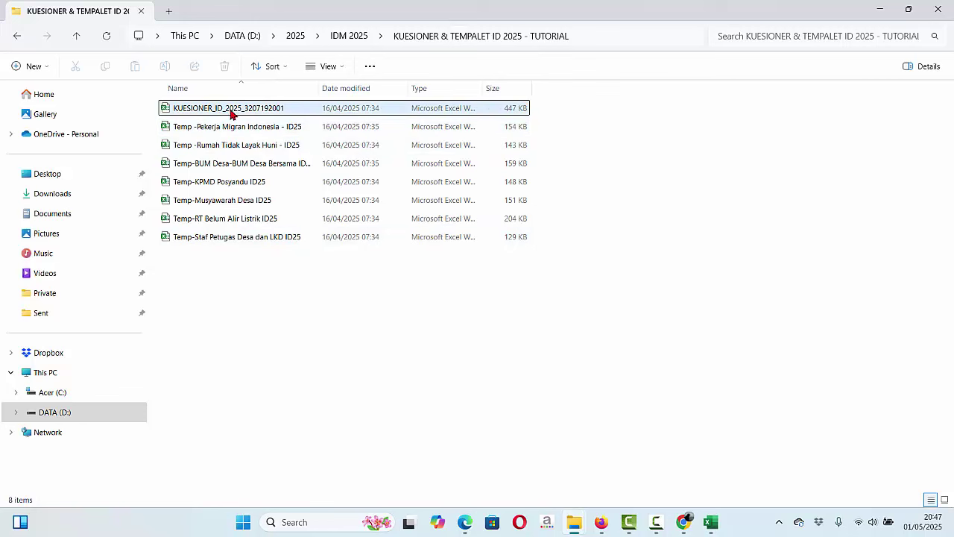
Go through the seven Temp template workbooks in the KUESIONER & TEMPALET ID 2025 - TUTORIAL folder, from Pekerja Migran Indonesia to Staf Petugas Desa dan LKD.
left_click(192, 129)
left_click(202, 149)
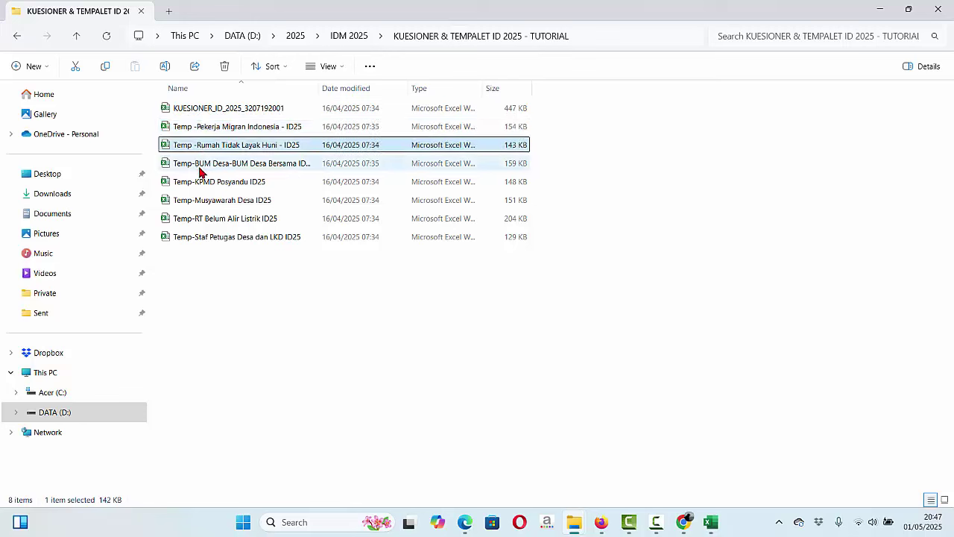
left_click(200, 169)
left_click(202, 187)
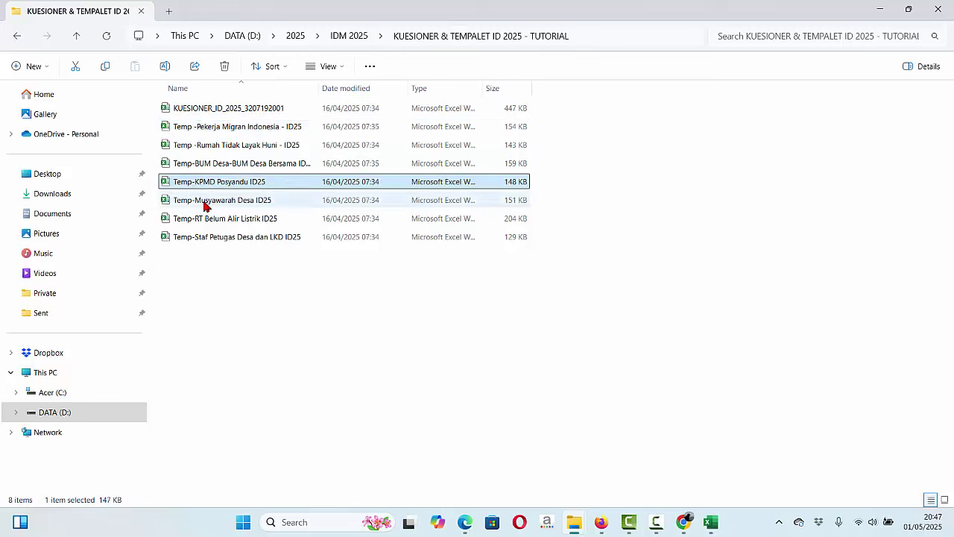
left_click(204, 203)
left_click(217, 222)
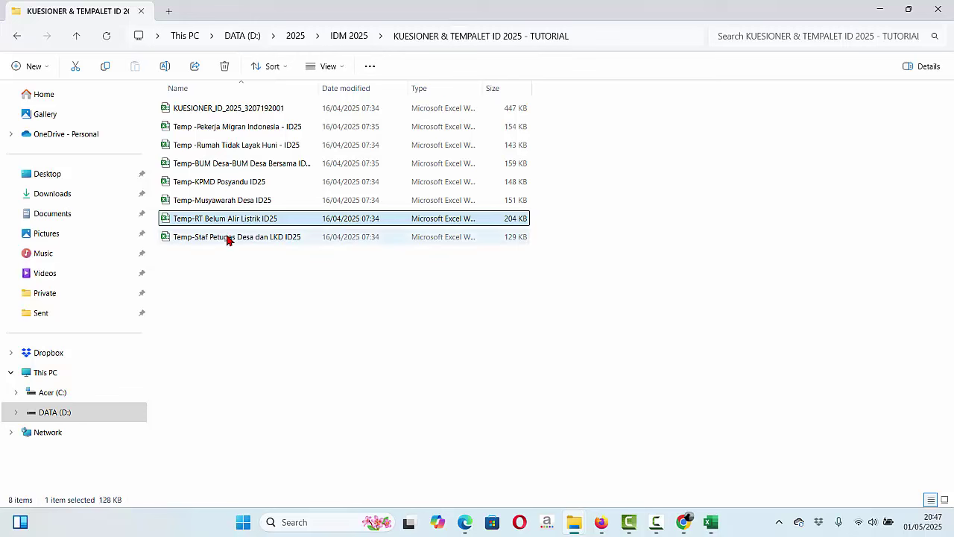
left_click(228, 236)
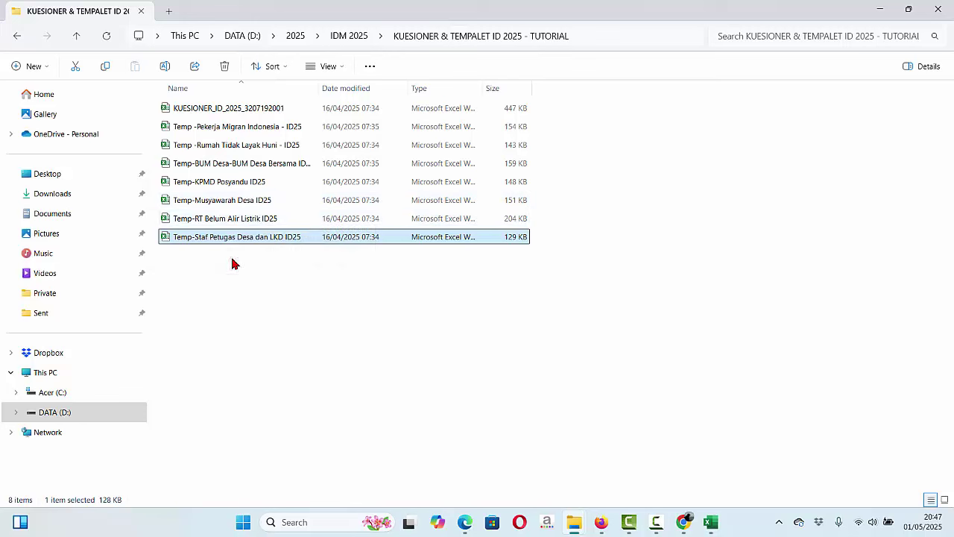
Open the blank KUESIONER_ID_2025 workbook from the tutorial folder and enable editing.
left_click(279, 111)
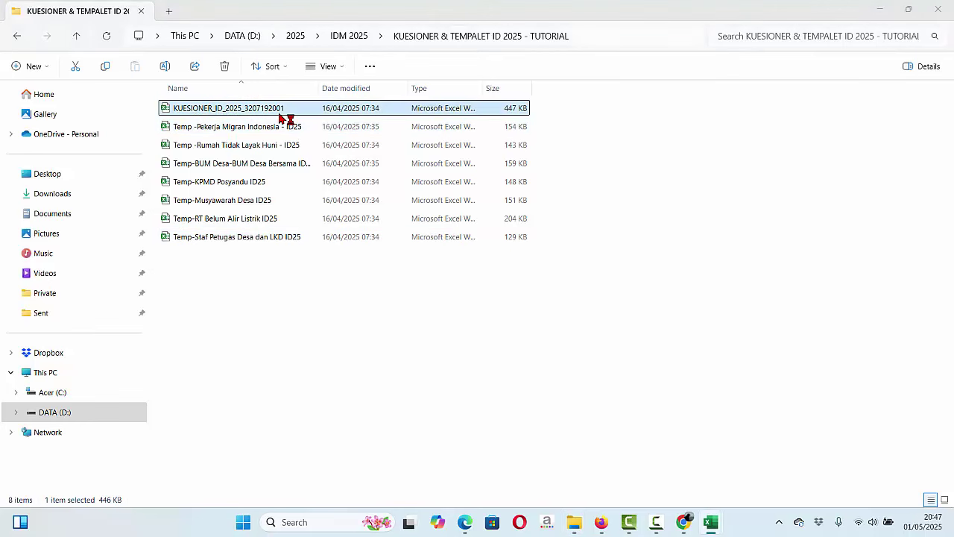
left_click(715, 520)
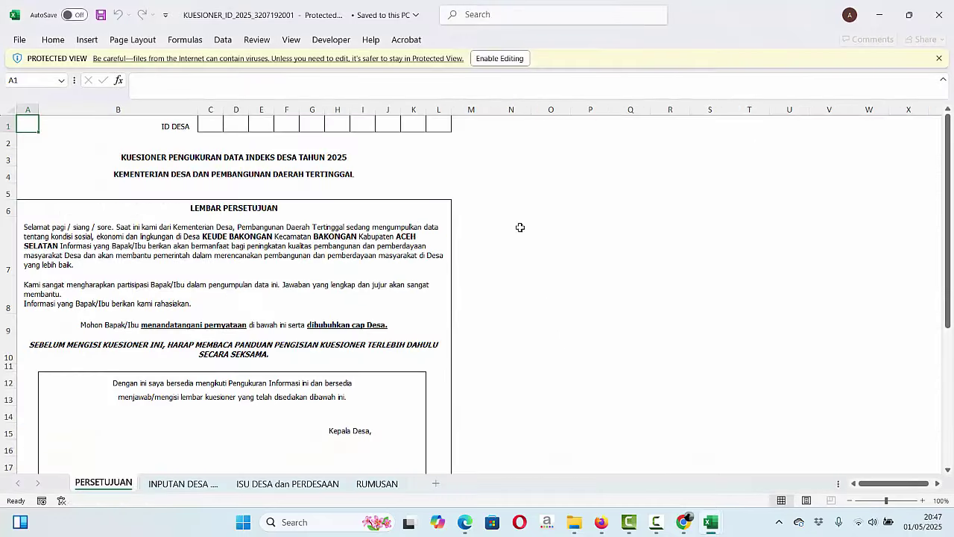
left_click(494, 58)
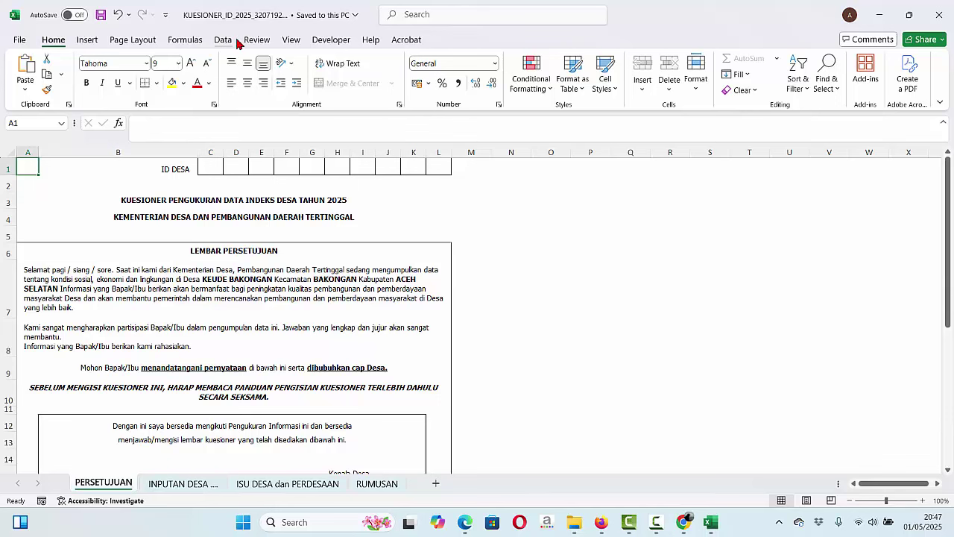
Check the questionnaire workbook's file name and location, and select the first ID DESA cell on the PERSETUJUAN sheet.
left_click(356, 16)
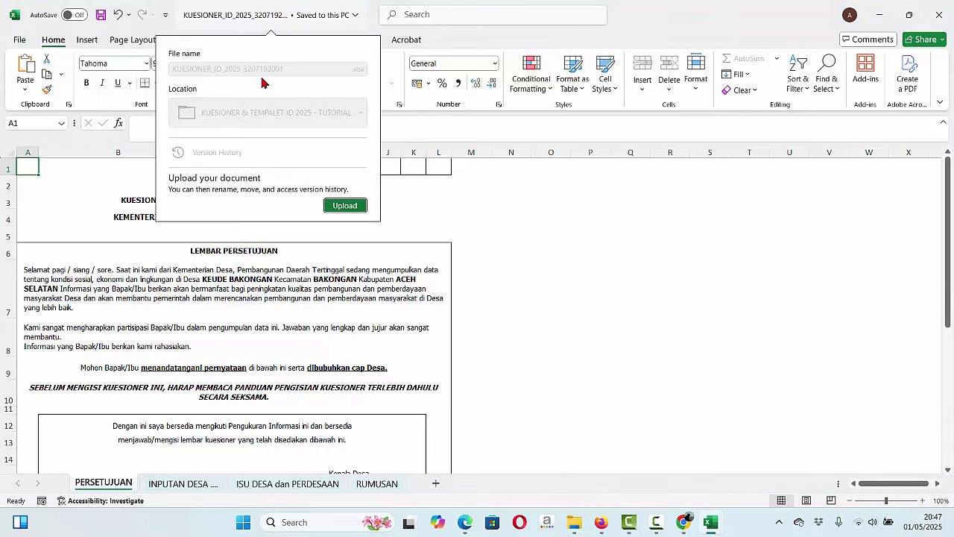
left_click(533, 237)
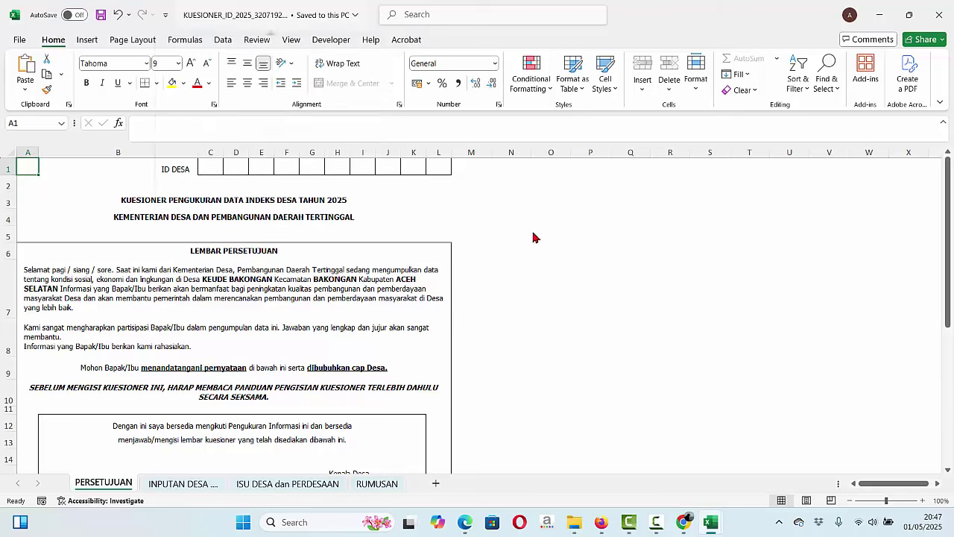
left_click(201, 169)
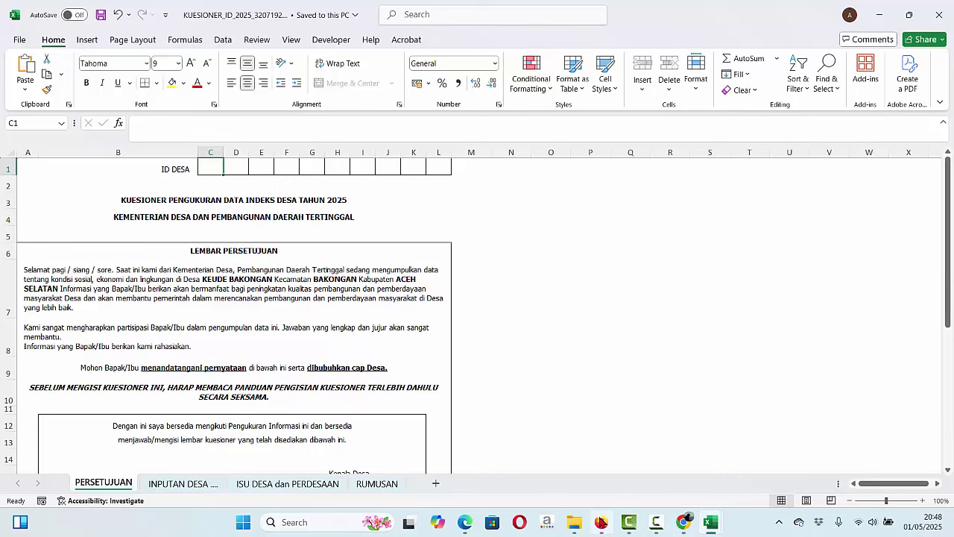
Switch to Firefox and view the questionnaire filling instructions in the Buku Panduan Indeks Desa 2025 PDF.
mouse_move(601, 524)
left_click(601, 477)
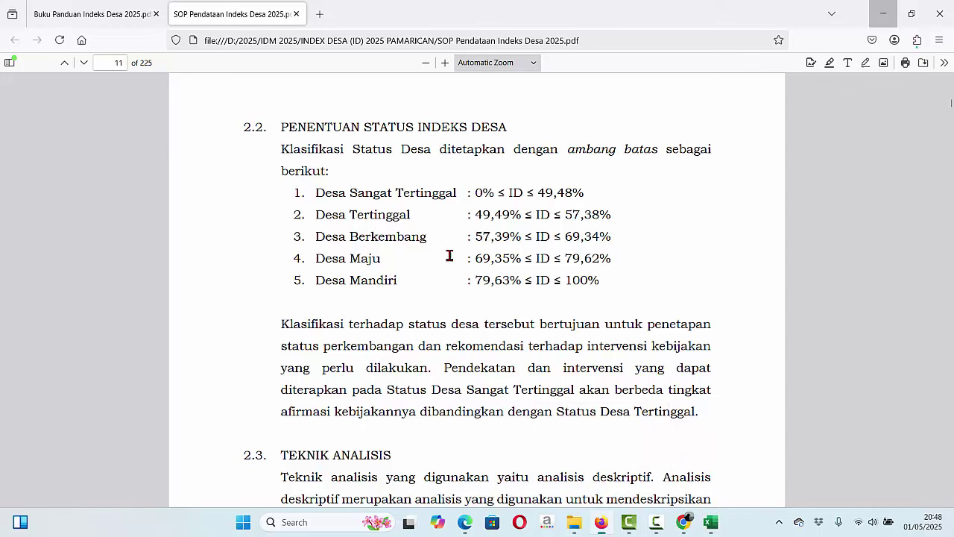
left_click(93, 10)
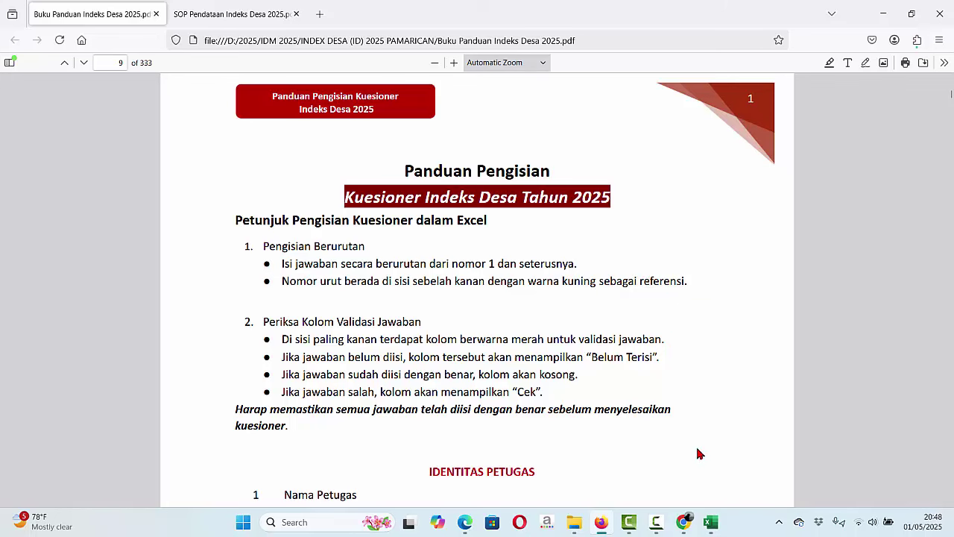
Switch to Excel's already filled KUESIONER_ID_2025 workbook and open its INPUTAN DESA sheet.
mouse_move(710, 524)
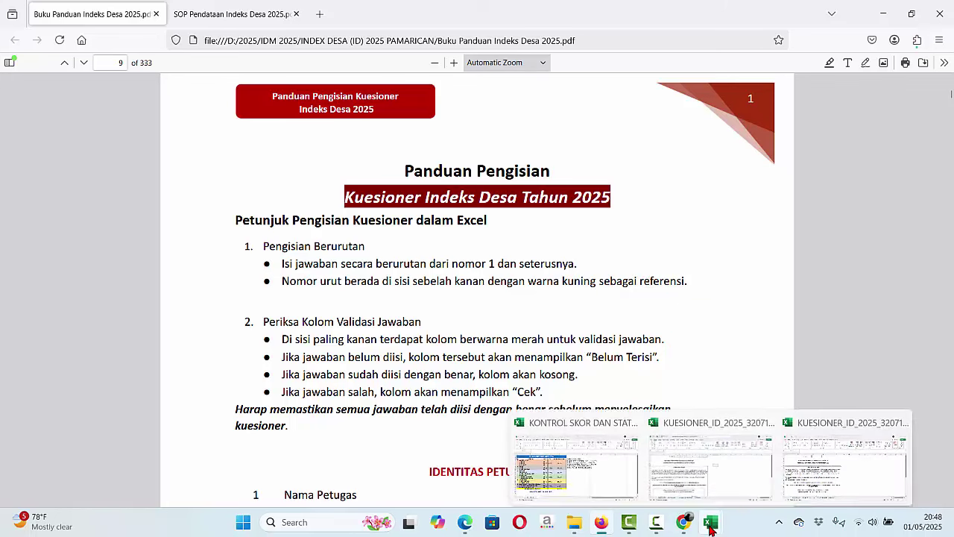
left_click(678, 468)
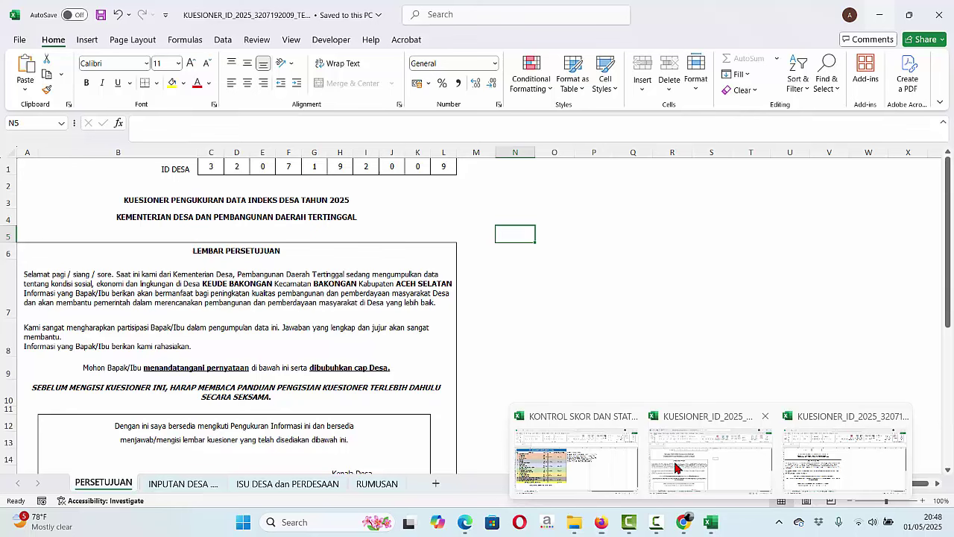
left_click(183, 485)
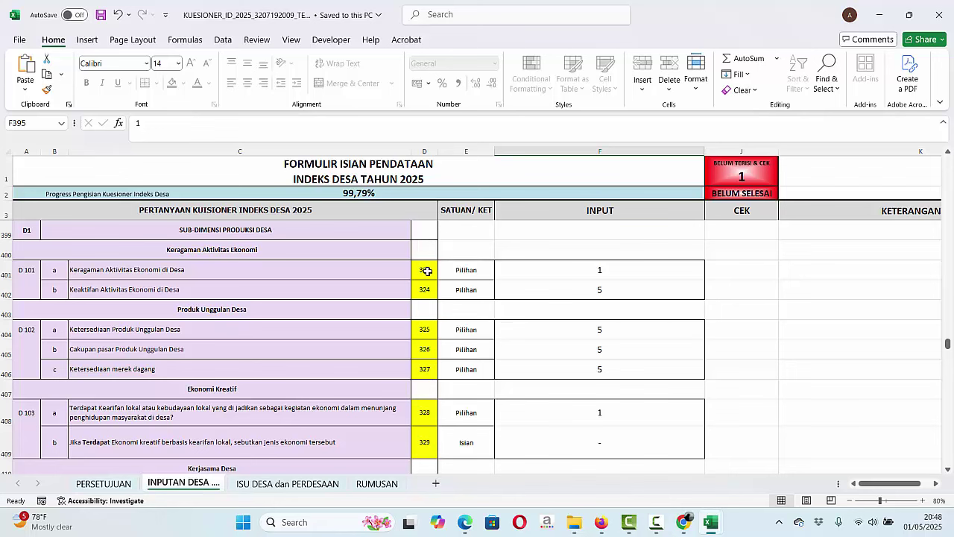
Look through the filled INPUTAN DESA form from the EKONOMI section back up to the IP. IDENTITAS PETUGAS section.
left_click(28, 232)
key("Up")
key("Up")
key("Up")
key("Up")
key("Up")
key("Up")
key("Up")
key("Up")
key("Up")
key("Up")
key("Up")
key("Up")
key("Up")
key("Up")
key("Up")
key("Up")
key("Up")
key("Up")
key("Up")
key("Up")
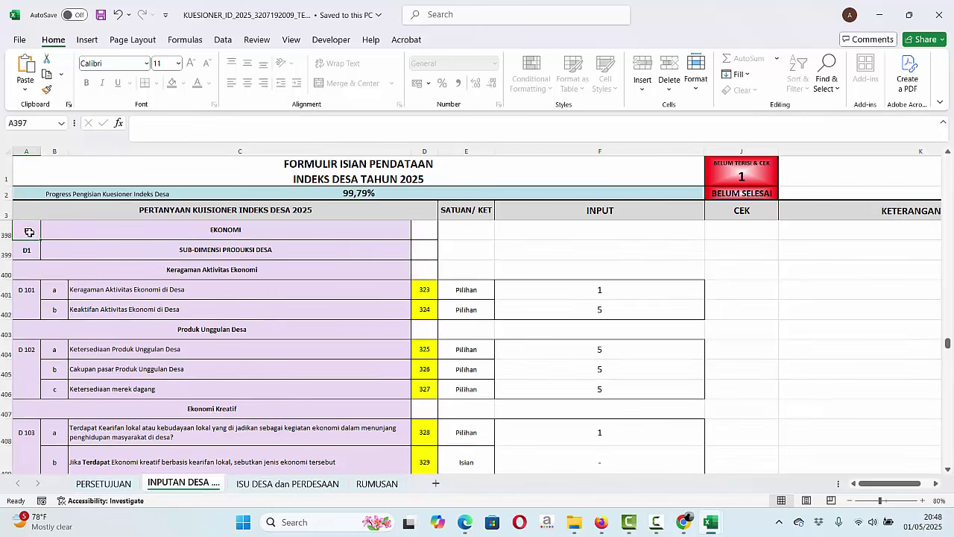
key("Up")
key("Up")
key("Up")
key("Up")
key("Up")
key("Up")
key("Up")
key("Up")
key("Up")
key("Up")
key("Up")
key("Up")
key("Up")
key("Up")
key("Up")
key("Up")
key("Up")
key("Up")
key("Up")
key("Up")
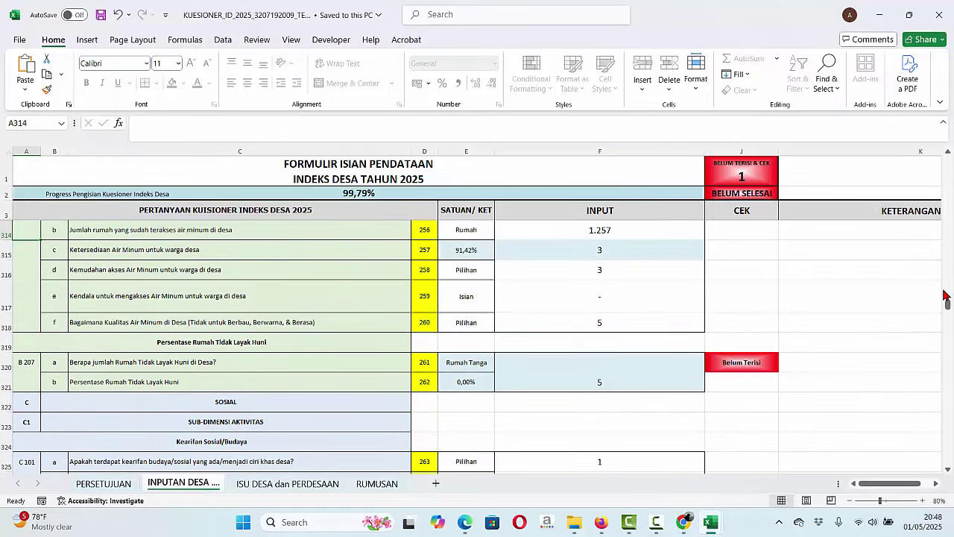
left_click_drag(949, 307, 945, 161)
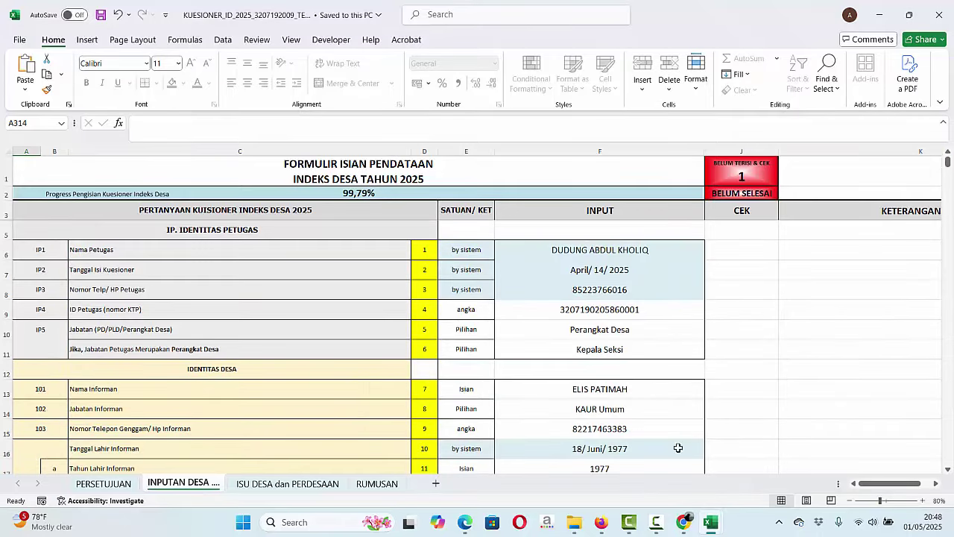
Inspect the Nama Petugas input cell and its source in the Identitas Petugas table on the PERSETUJUAN sheet.
mouse_move(630, 515)
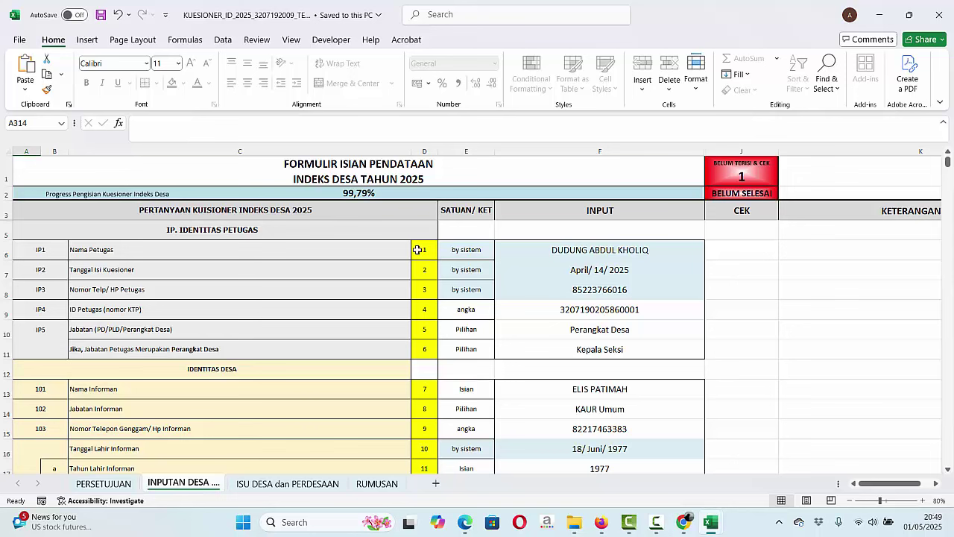
left_click(551, 251)
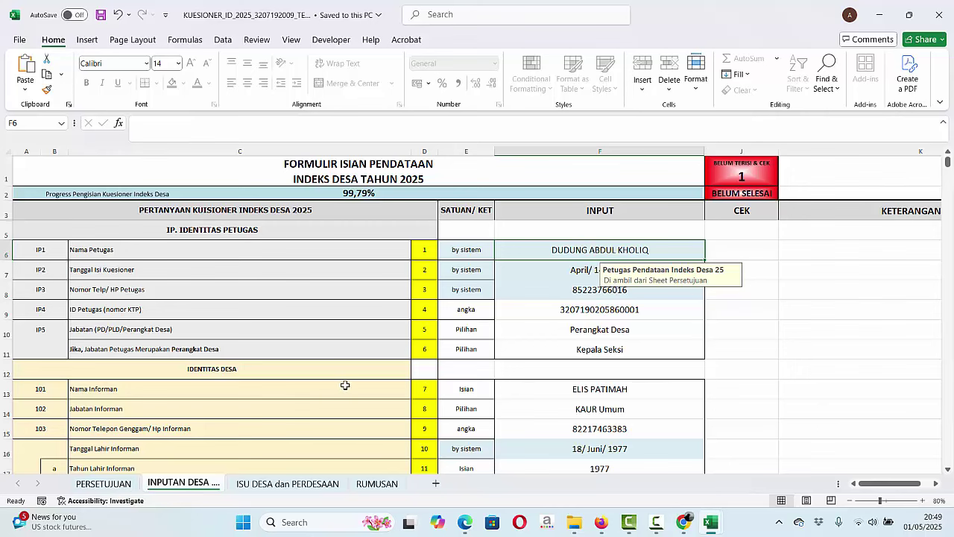
left_click(103, 484)
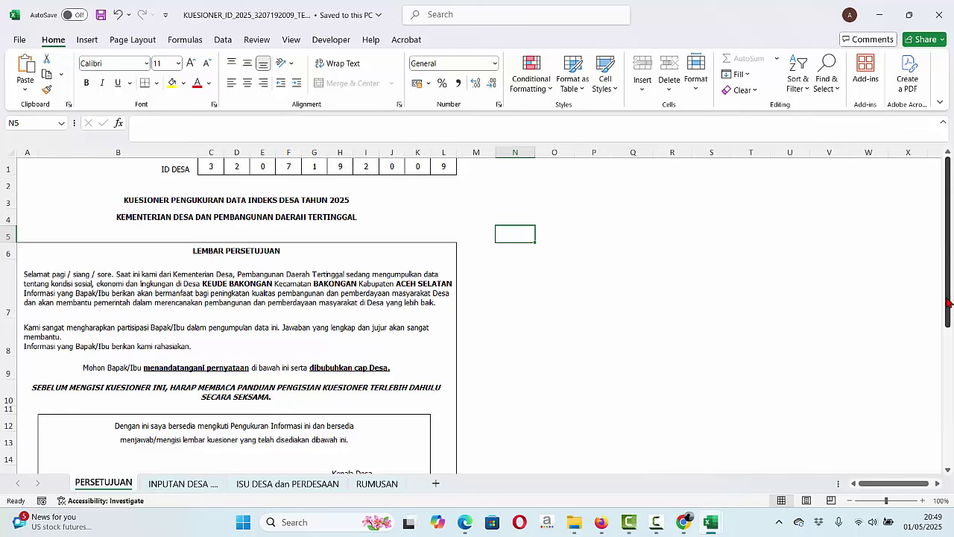
left_click_drag(948, 303, 941, 399)
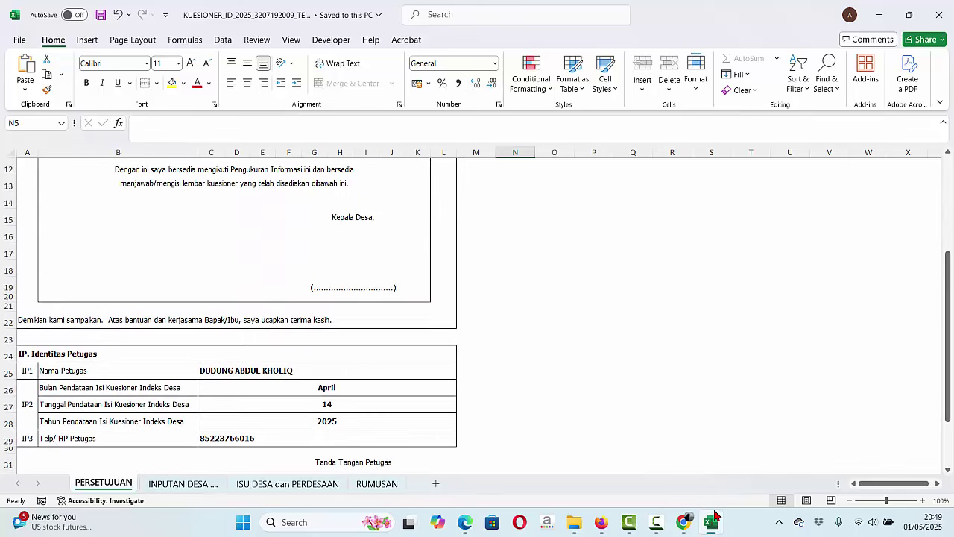
Switch to the blank questionnaire workbook and inspect the CEK column and the Identitas Petugas and Identitas Desa input cells on INPUTAN DESA.
mouse_move(712, 519)
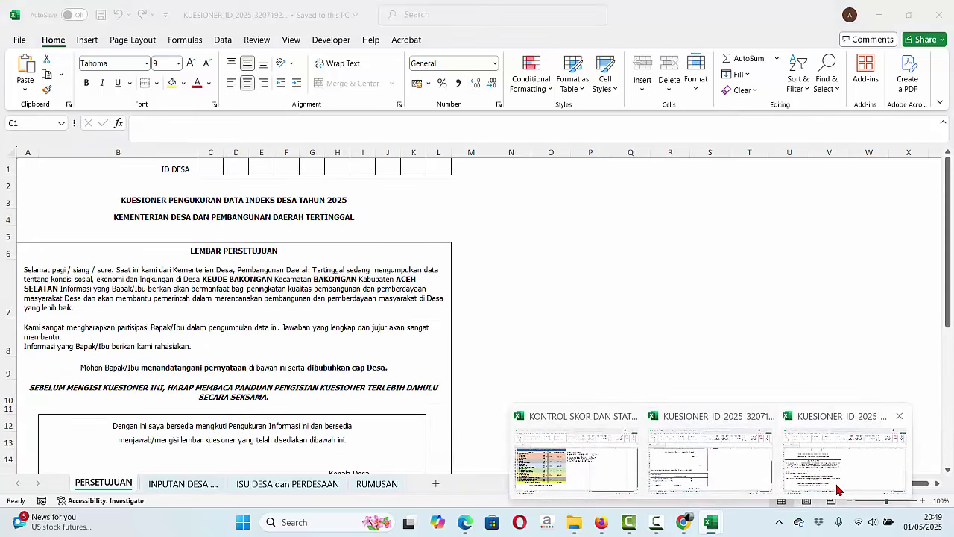
left_click(838, 490)
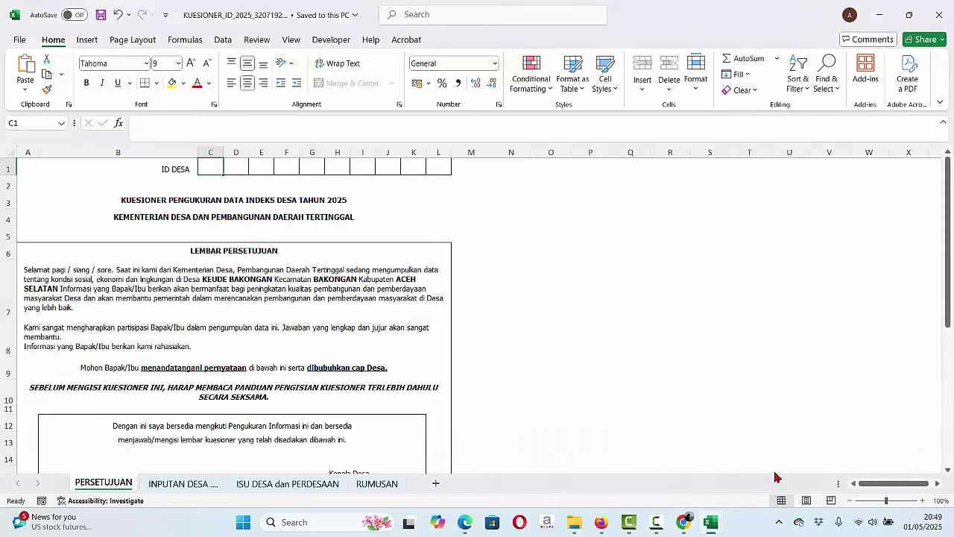
left_click(200, 485)
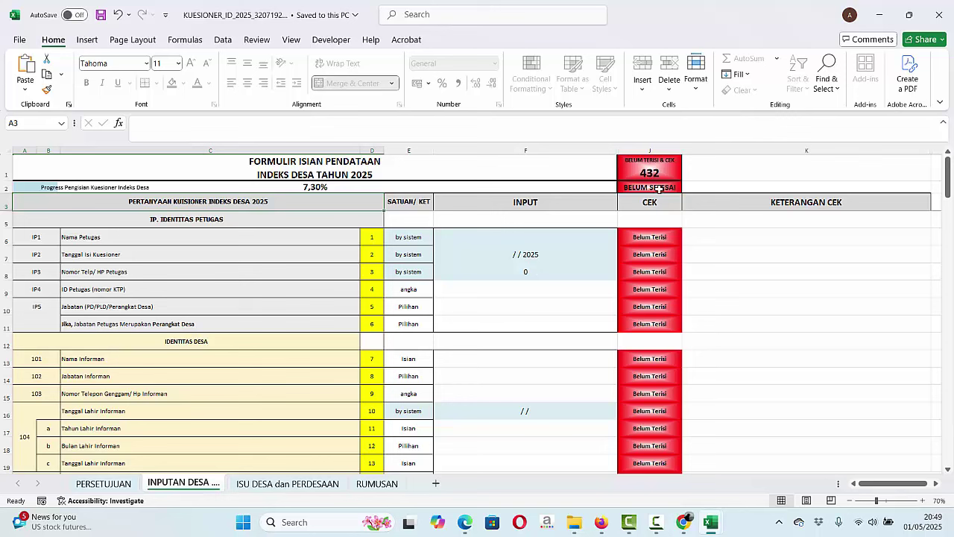
left_click(652, 151)
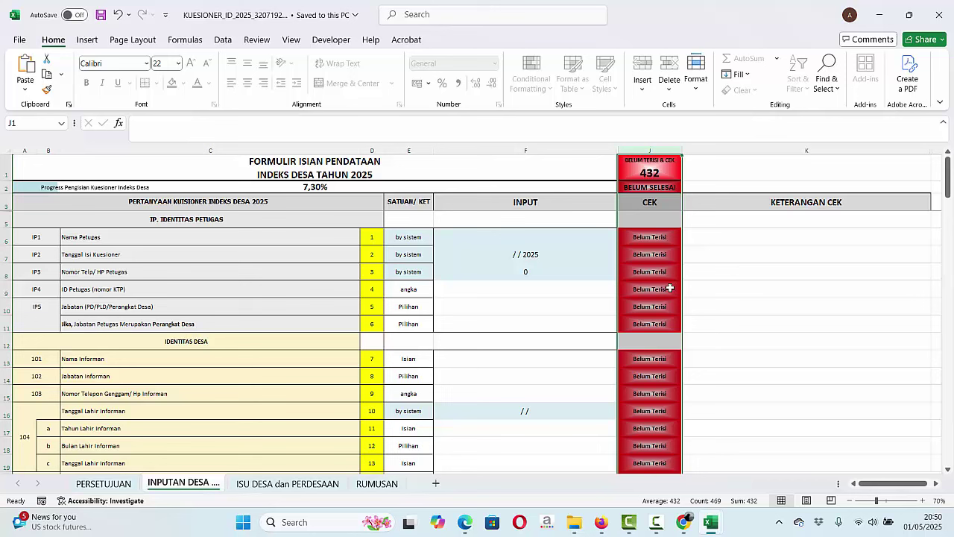
left_click(557, 287)
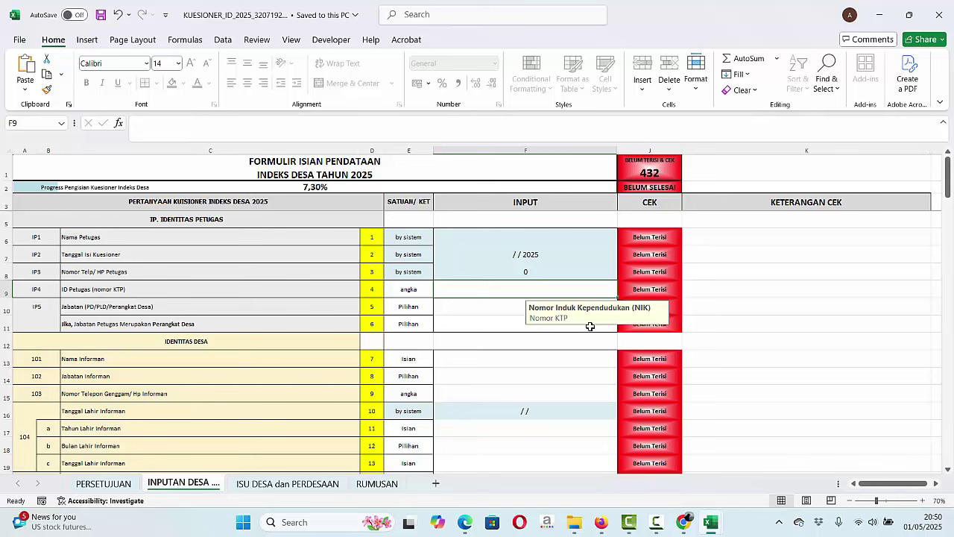
left_click(518, 375)
left_click(514, 408)
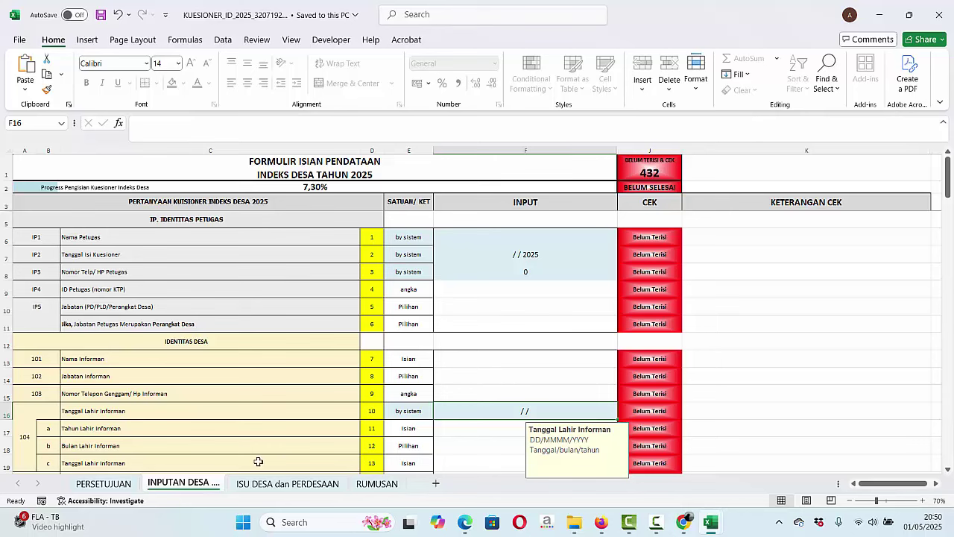
Examine the question numbering from the start to the end of INPUTAN DESA and the first questions of the ISU DESA dan PERDESAAN sheet.
left_click(291, 483)
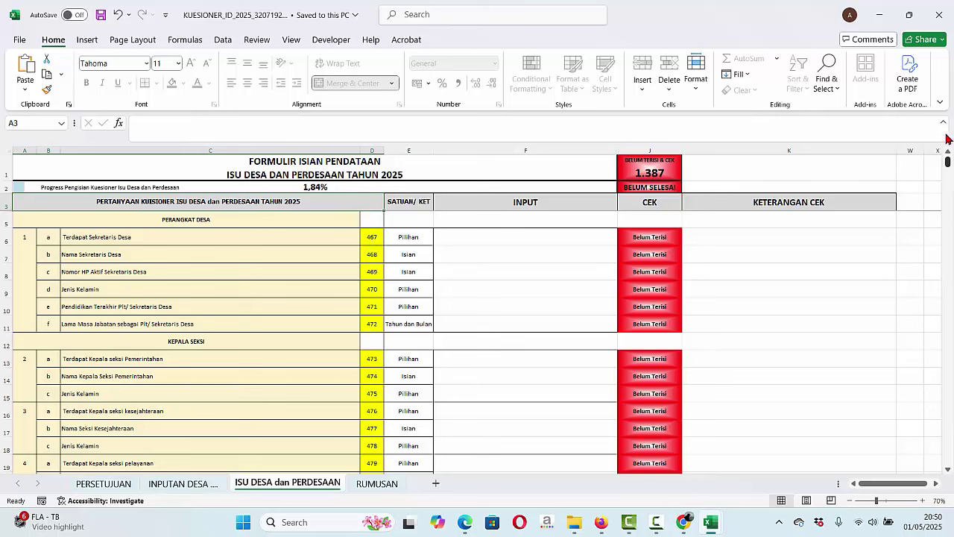
left_click(185, 485)
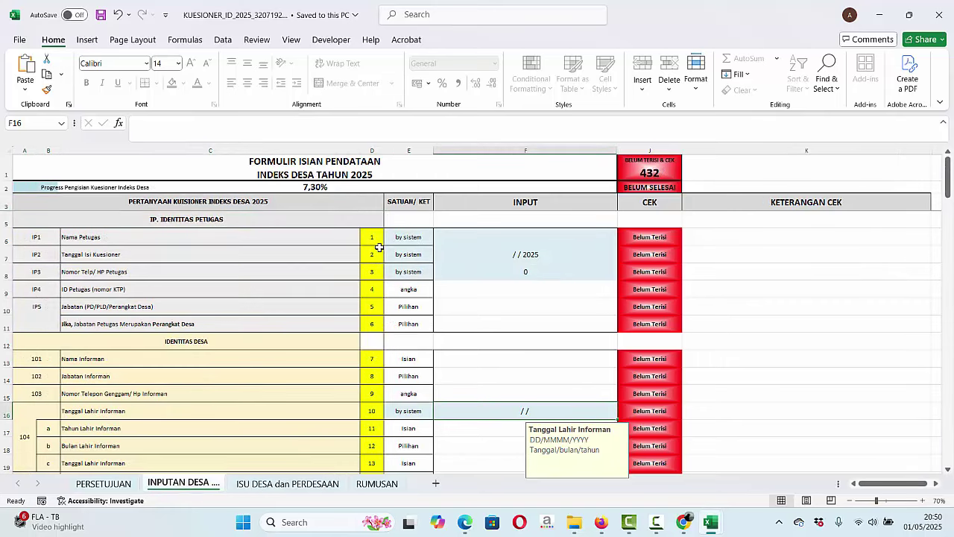
left_click_drag(950, 190, 948, 467)
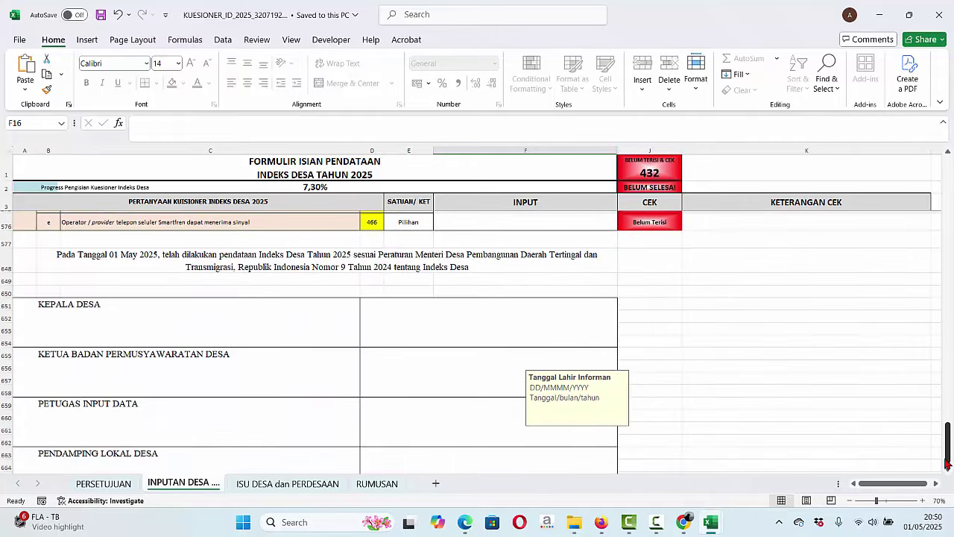
left_click(313, 484)
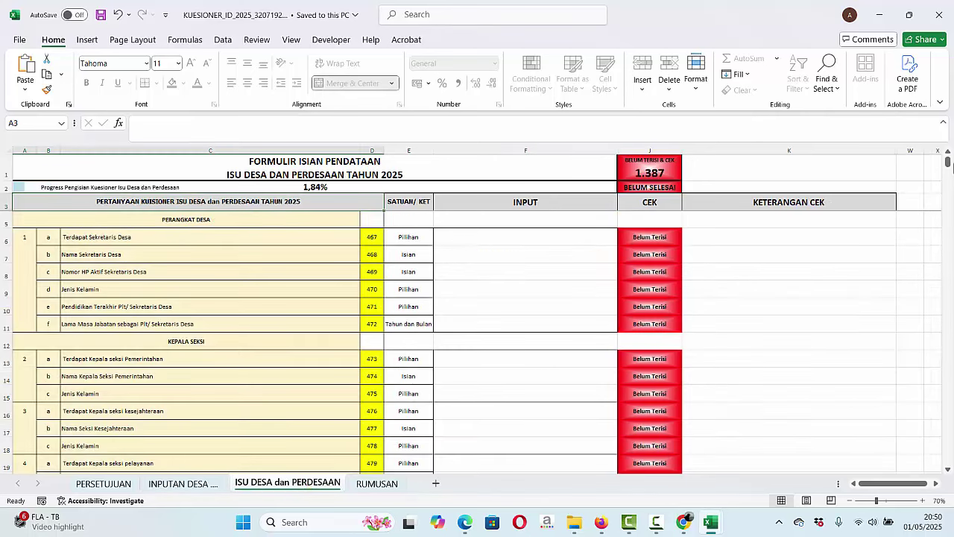
left_click_drag(950, 166, 924, 160)
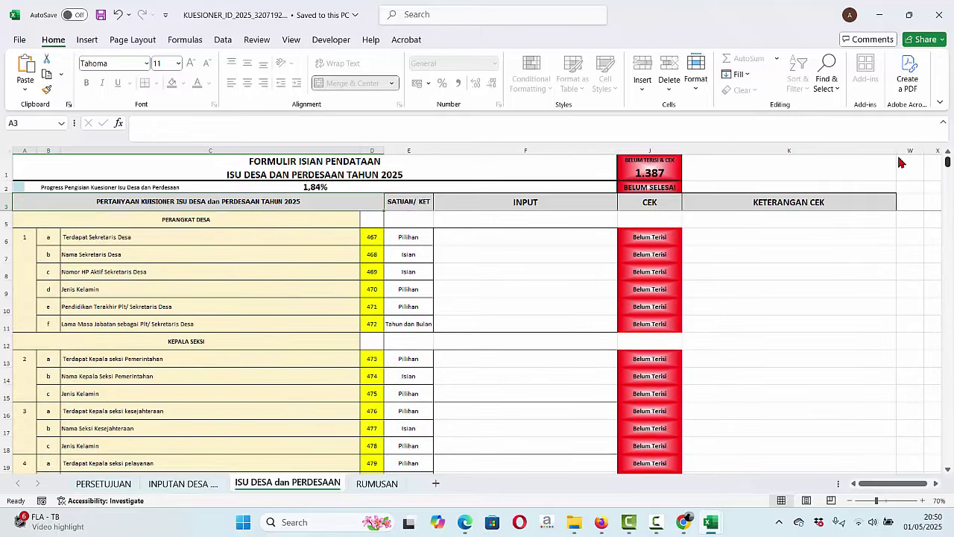
left_click(410, 323)
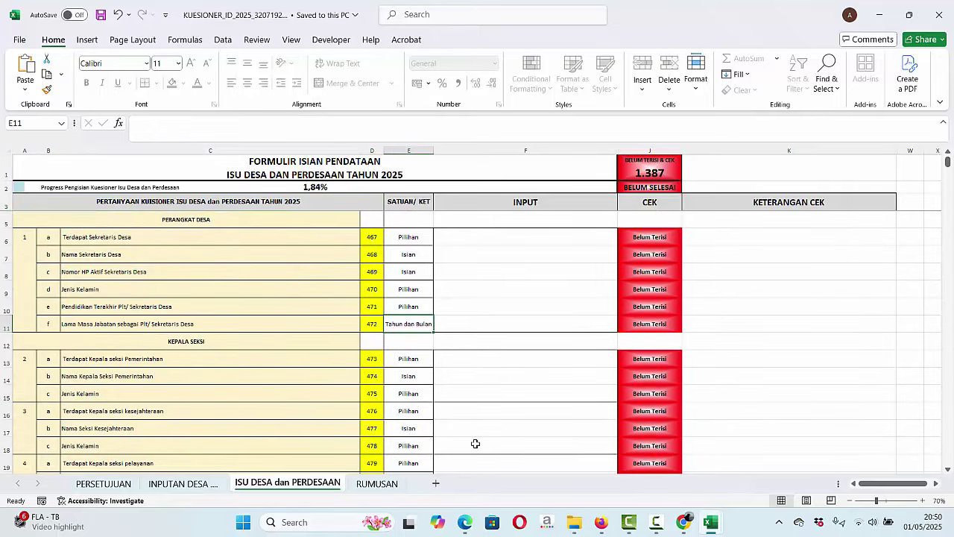
Open the blank workbook's RUMUSAN sheet and inspect the survey result and INTERVENSI KEGIATAN for the SKOR Keberadaan PAUD/TK/Sederajat row.
left_click(377, 484)
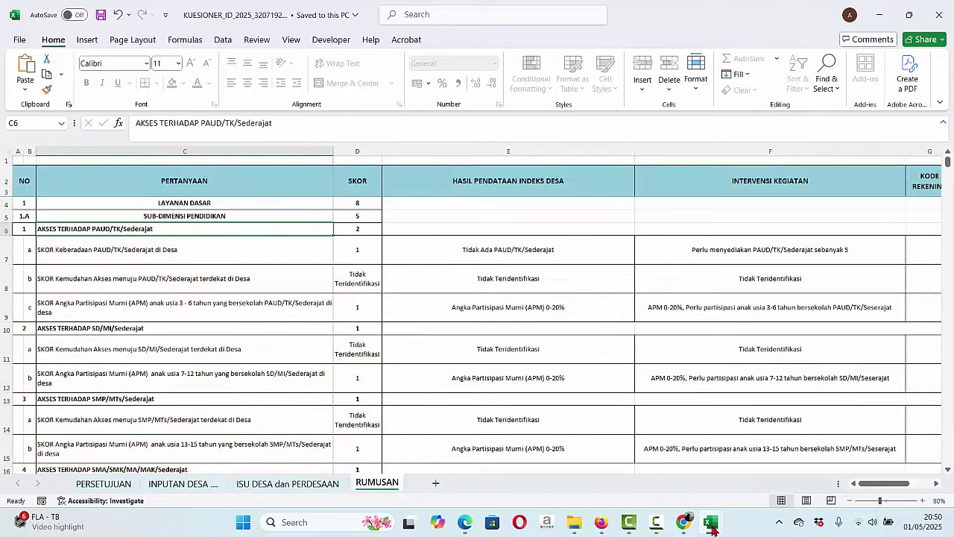
mouse_move(710, 529)
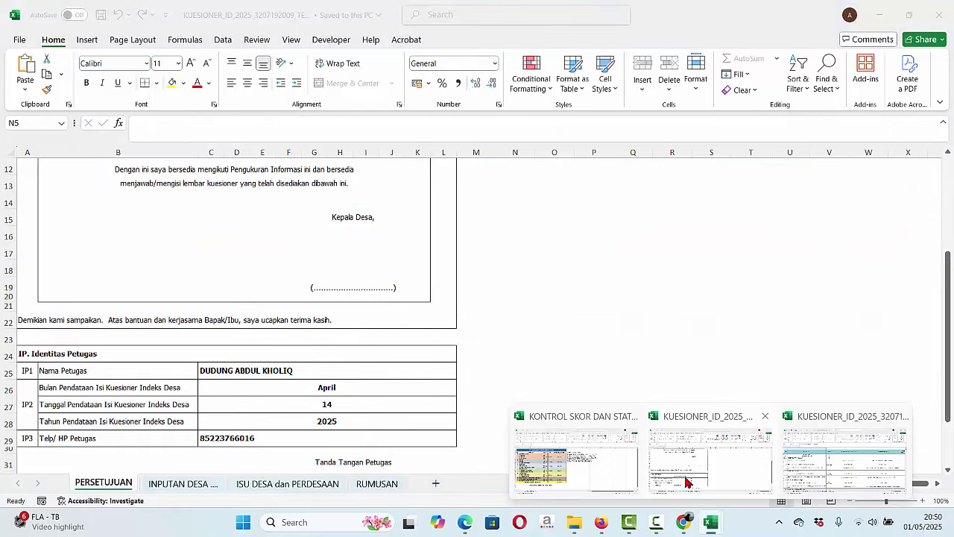
left_click(685, 482)
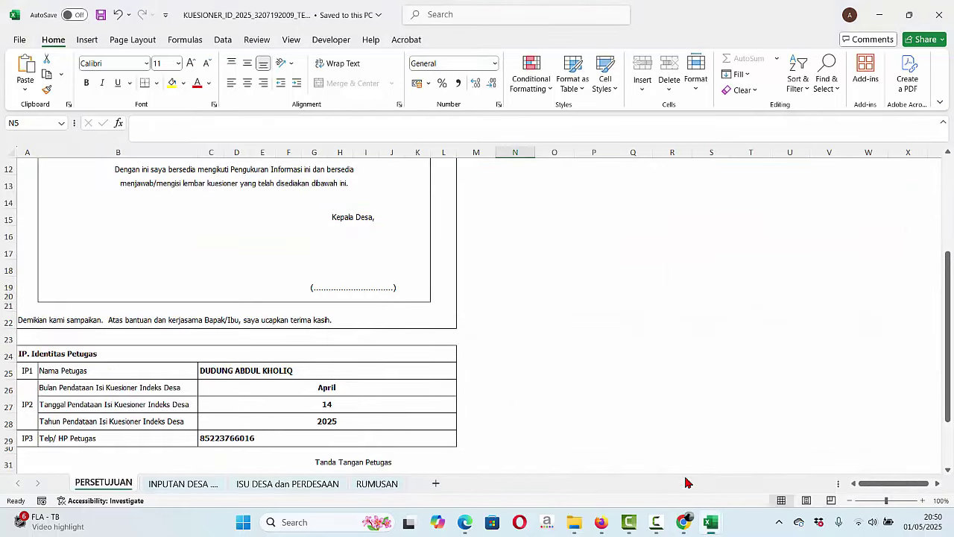
left_click(712, 526)
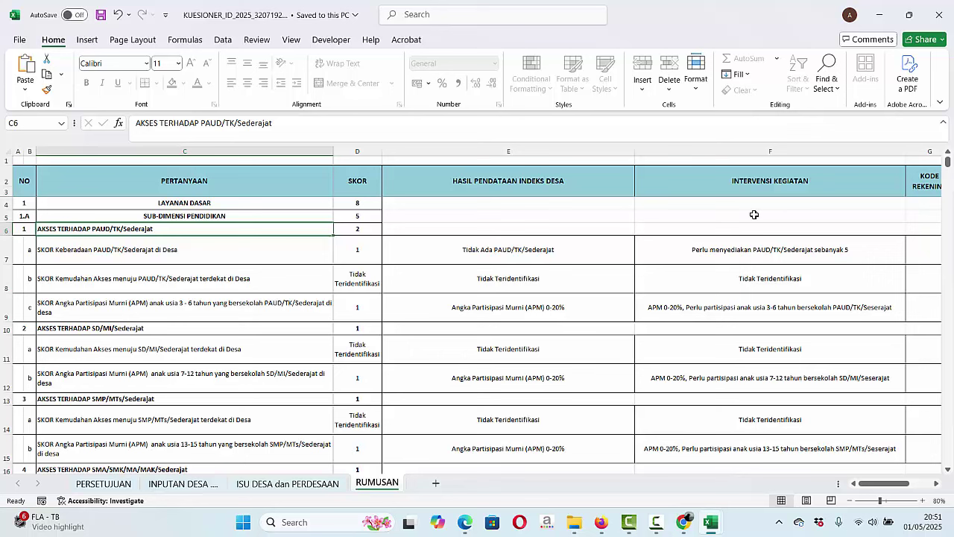
left_click(775, 259)
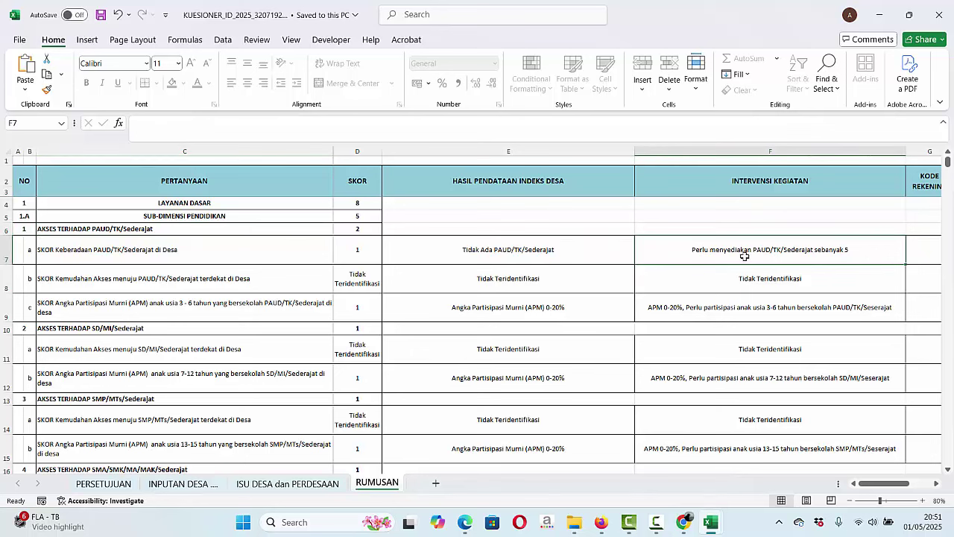
left_click(555, 262)
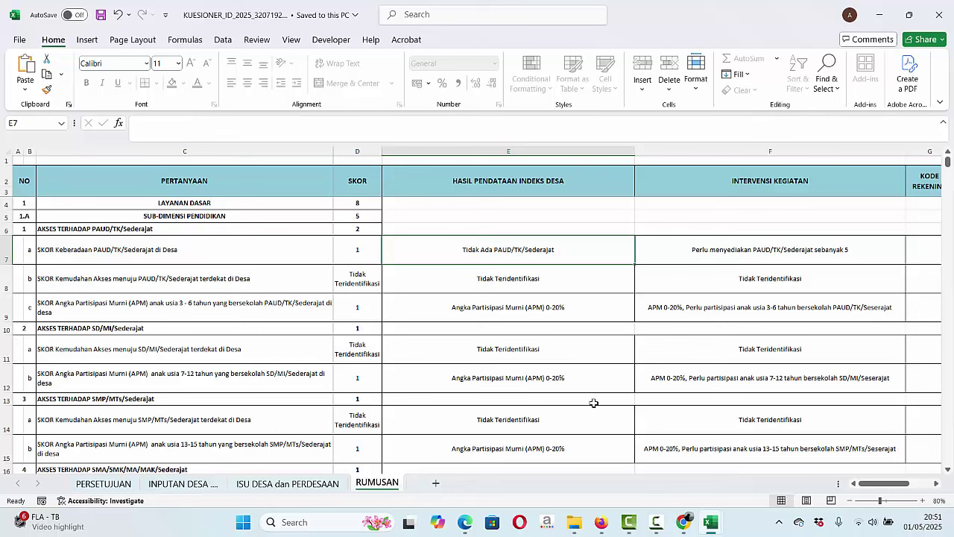
Switch to the filled questionnaire workbook and view the ID DESA boxes and LEMBAR PERSETUJUAN on the PERSETUJUAN sheet.
left_click(710, 524)
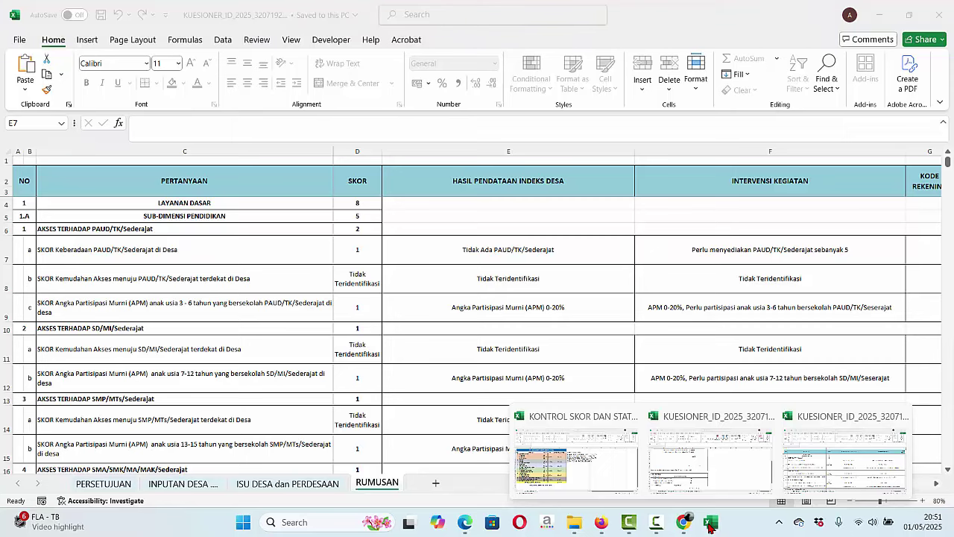
left_click(705, 481)
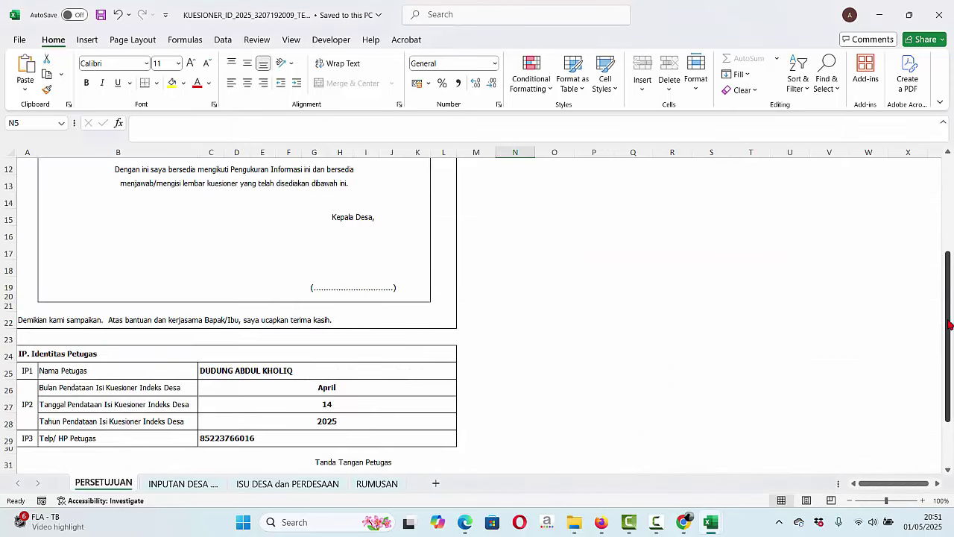
left_click_drag(948, 327, 941, 225)
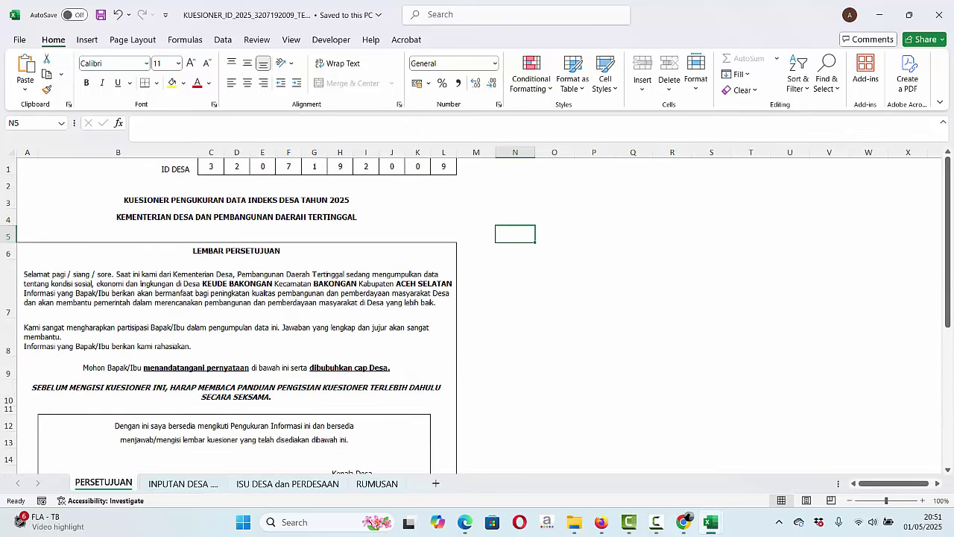
Return to the blank questionnaire workbook, show its PERSETUJUAN sheet and close the workbook.
mouse_move(709, 526)
mouse_move(825, 456)
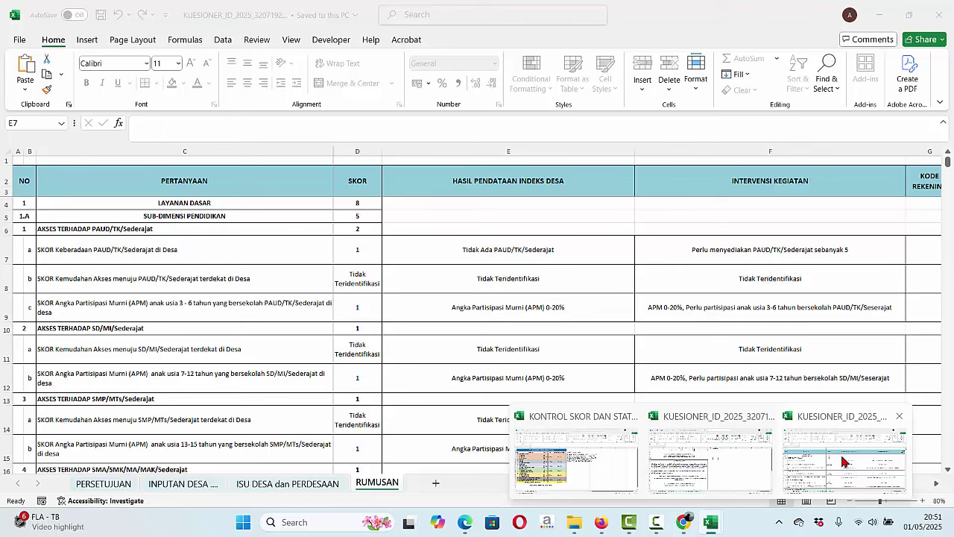
left_click(857, 462)
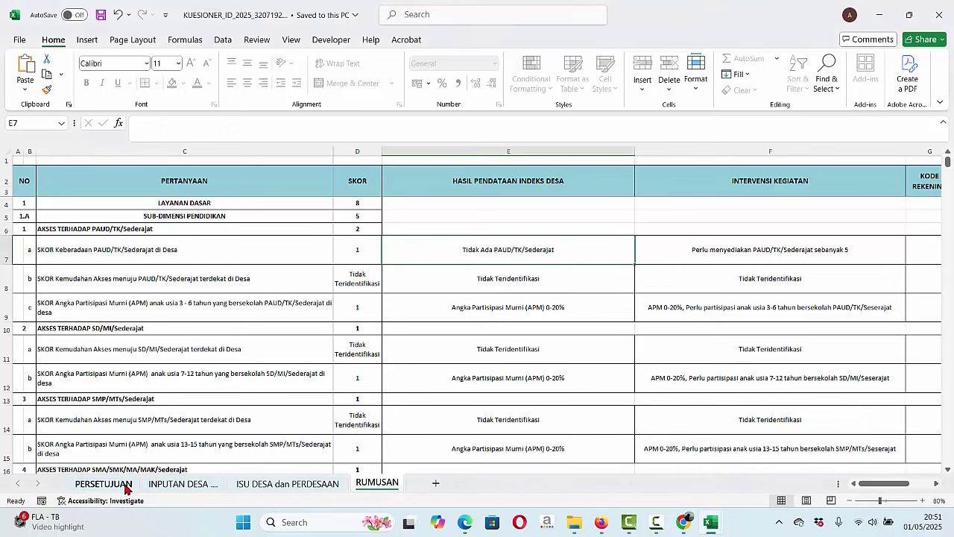
left_click(97, 484)
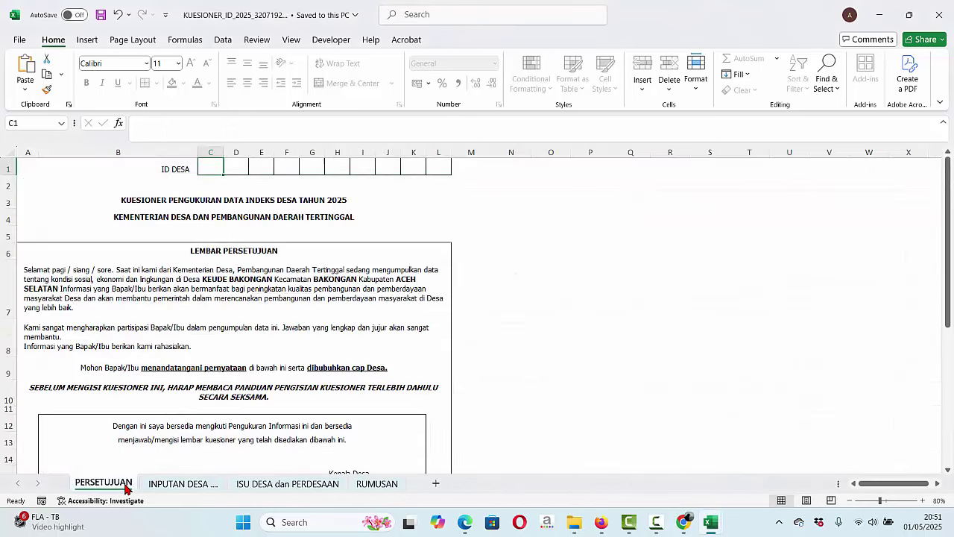
left_click(940, 6)
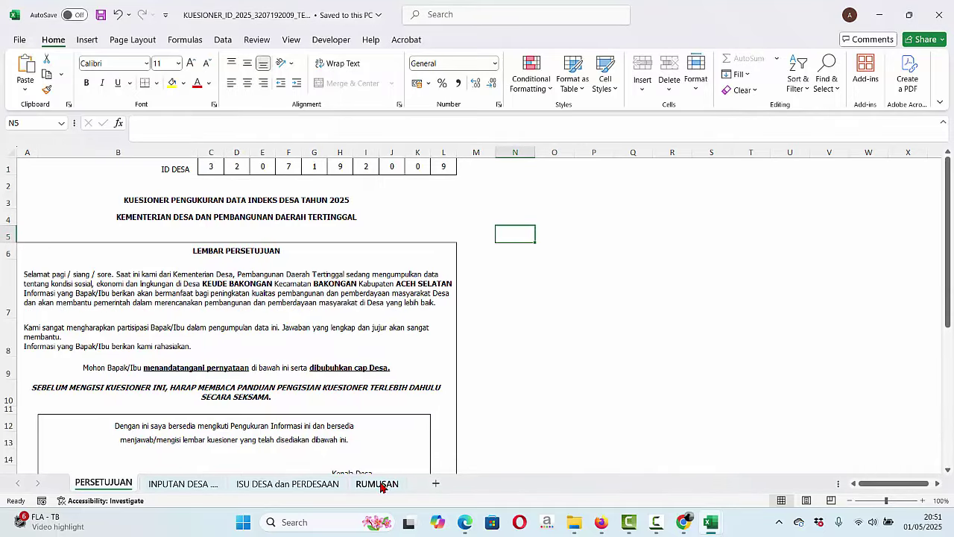
Open the filled workbook's RUMUSAN sheet and review the Pendidikan scores and INTERVENSI KEGIATAN column from the first rows.
left_click(381, 484)
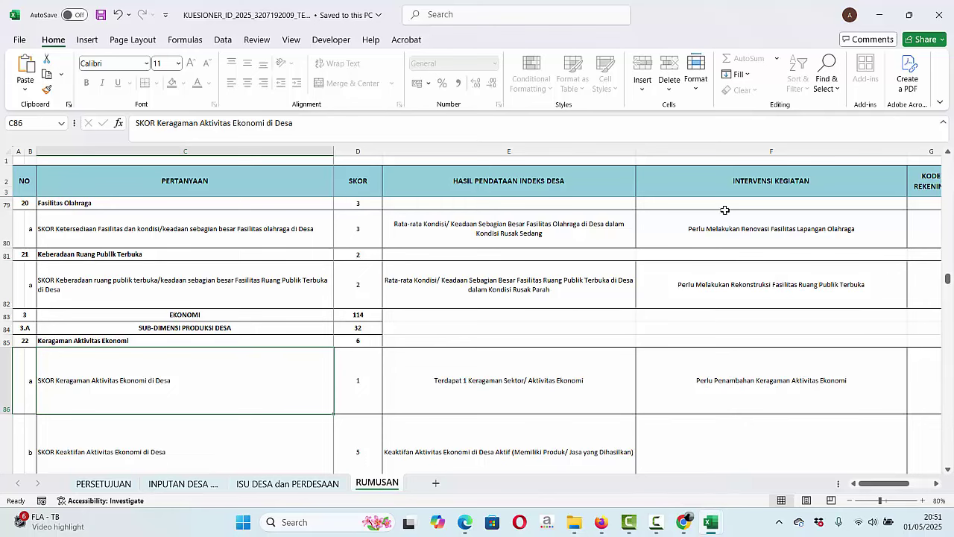
left_click_drag(948, 286, 949, 162)
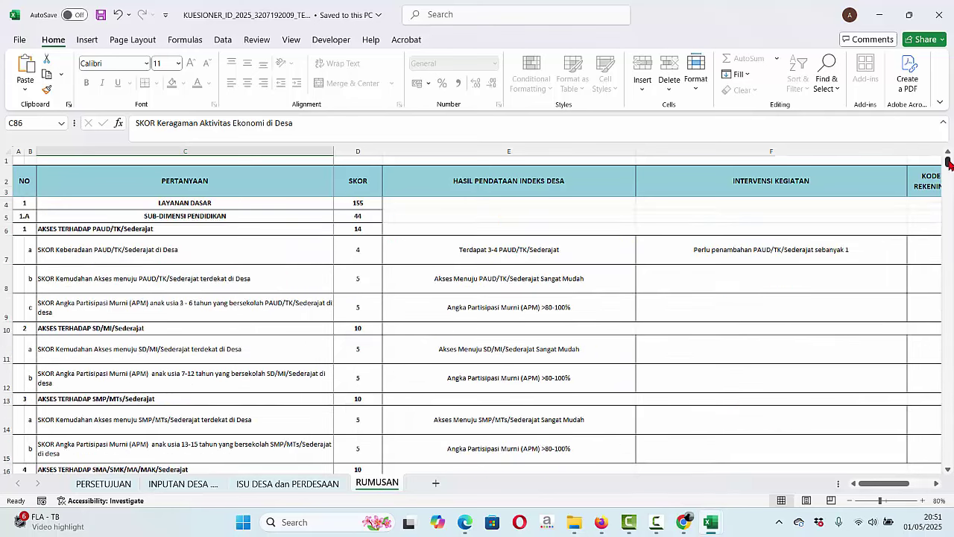
left_click(809, 298)
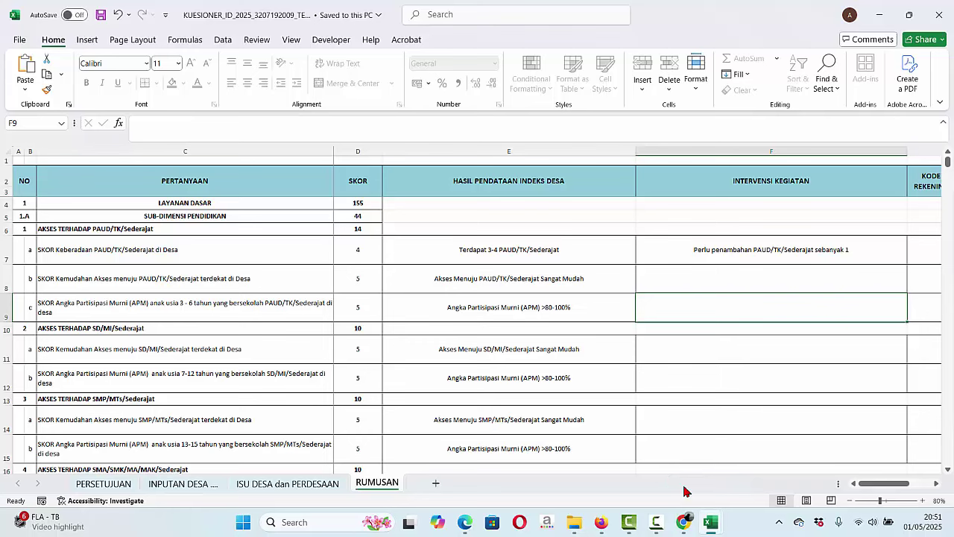
View the KONTROL SKOR DAN STATUS workbook, return to the filled RUMUSAN sheet and inspect the SUB-DIMENSI PENDIDIKAN score.
mouse_move(710, 523)
left_click(613, 476)
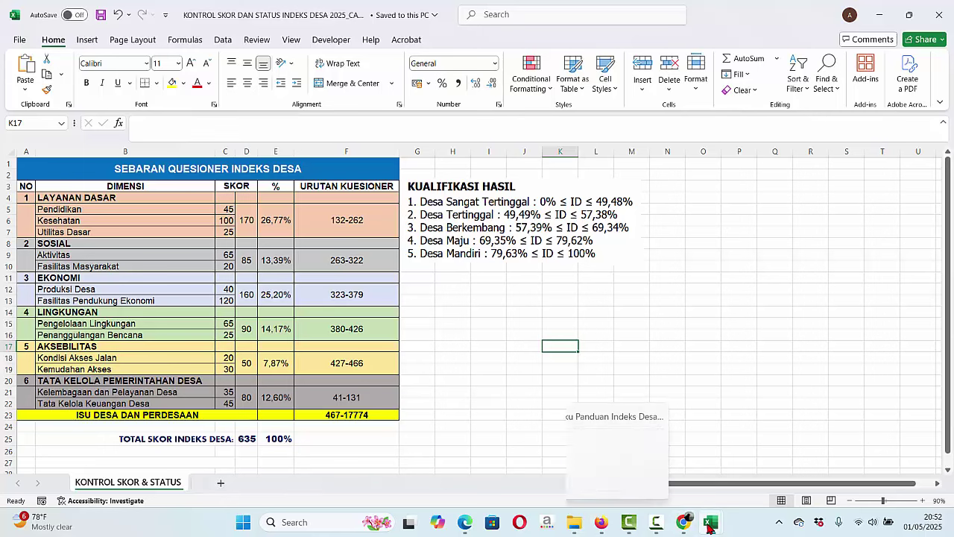
mouse_move(709, 527)
left_click(777, 462)
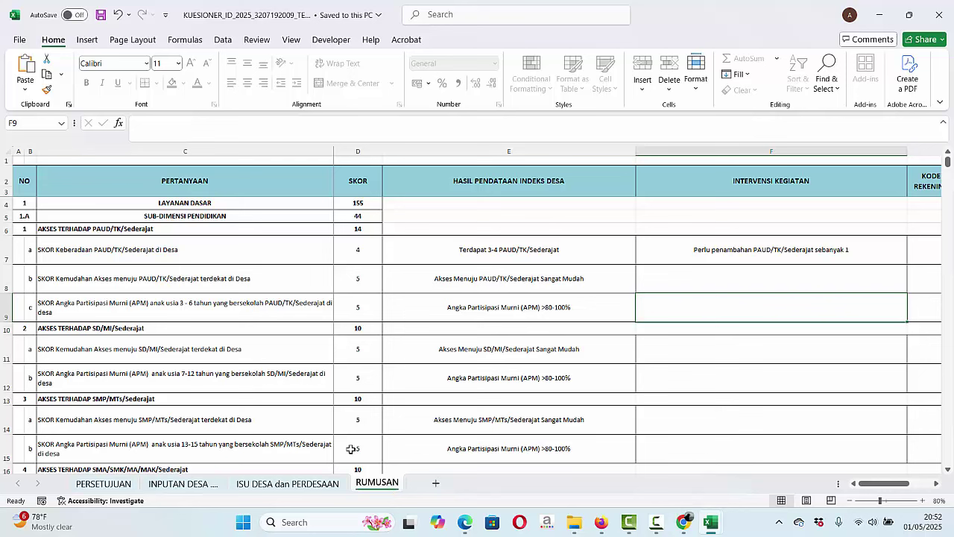
left_click(206, 218)
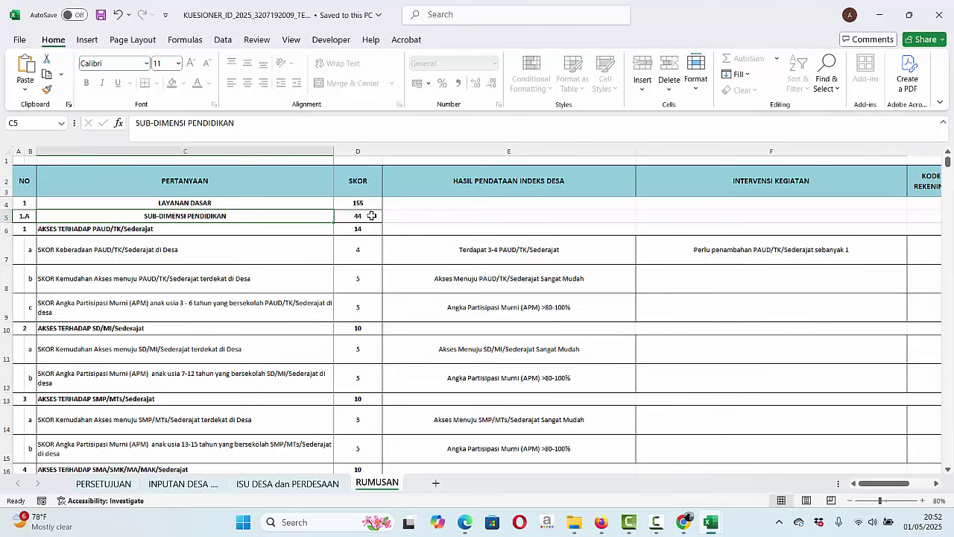
left_click(371, 215)
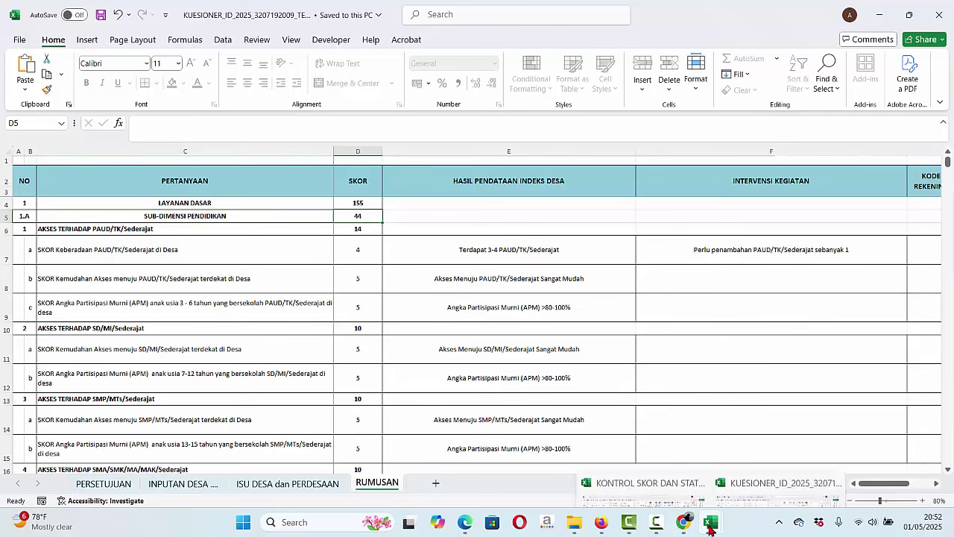
Switch to the KONTROL SKOR DAN STATUS workbook and inspect the Layanan Dasar total score and the Pendidikan score.
left_click(656, 458)
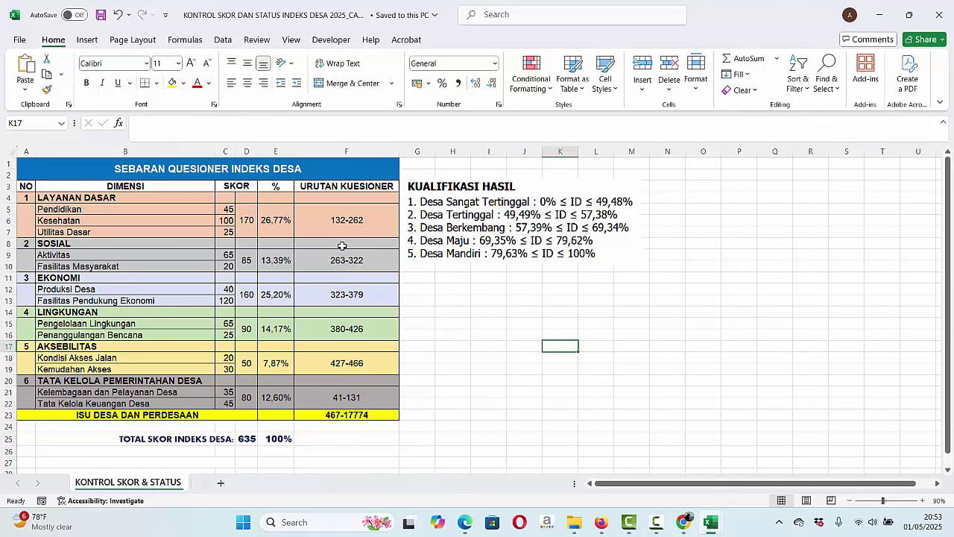
left_click(250, 217)
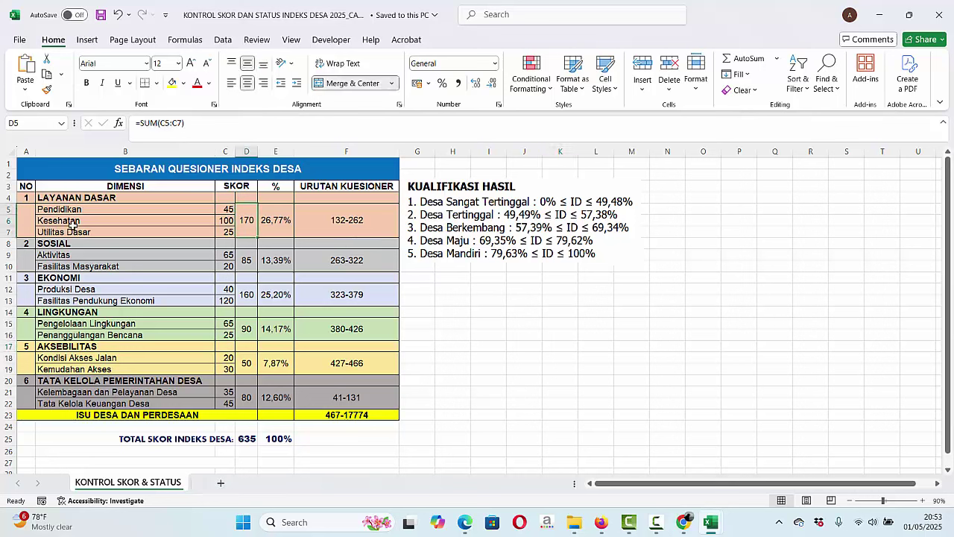
left_click(228, 208)
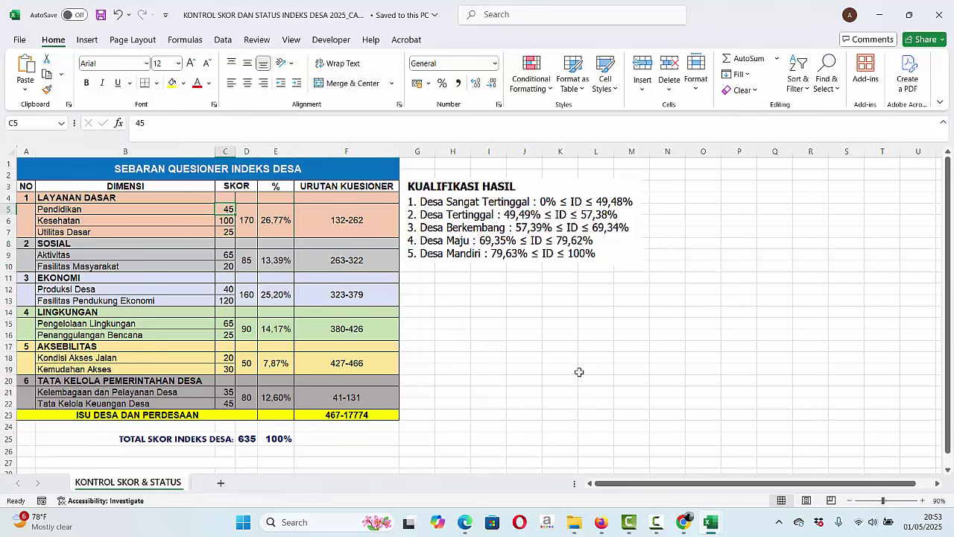
View the filled RUMUSAN sheet, return to the KONTROL SKOR DAN STATUS workbook and inspect the Layanan Dasar and total percentage formulas.
mouse_move(710, 522)
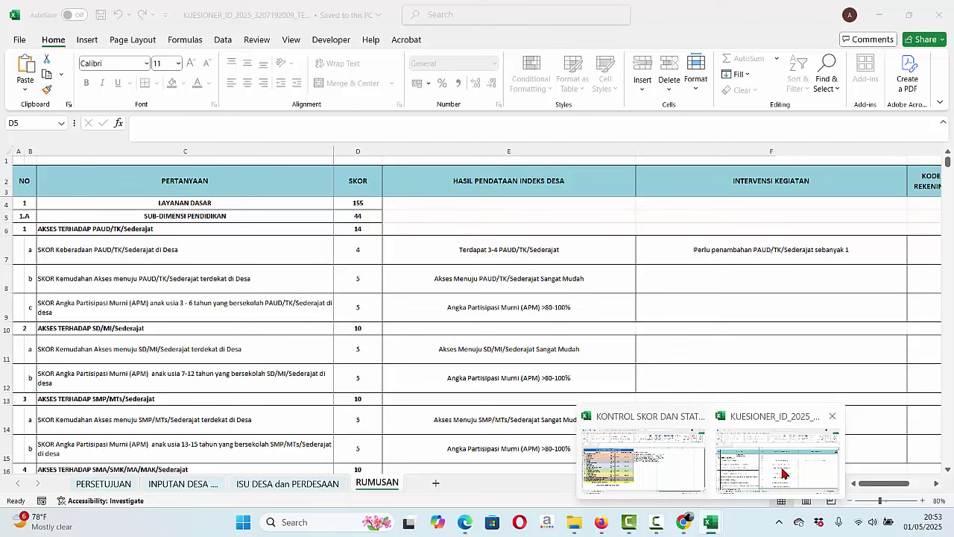
left_click(782, 473)
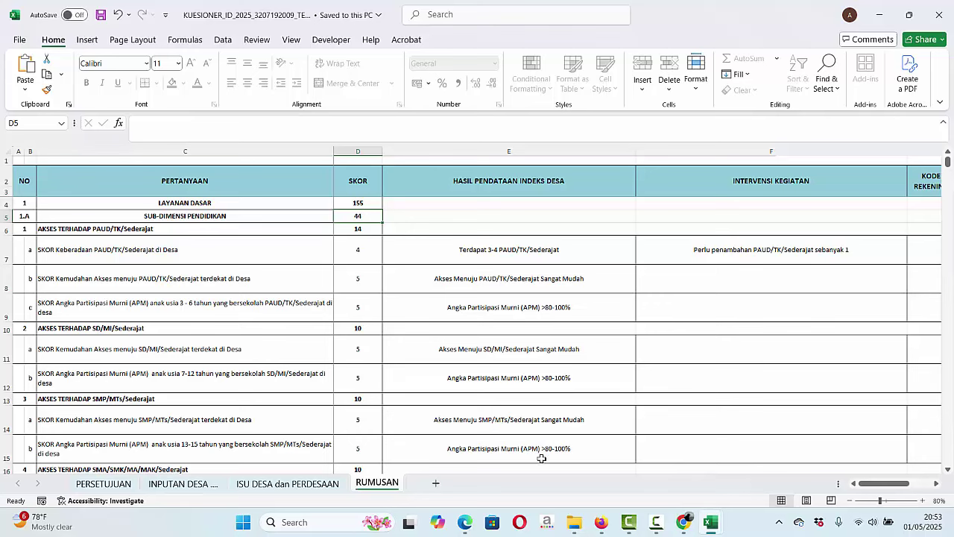
mouse_move(711, 523)
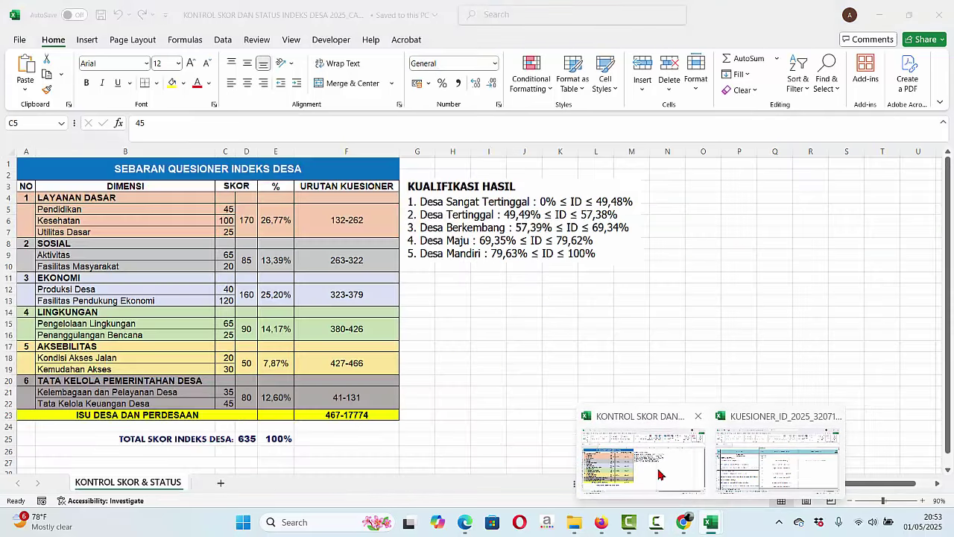
left_click(662, 475)
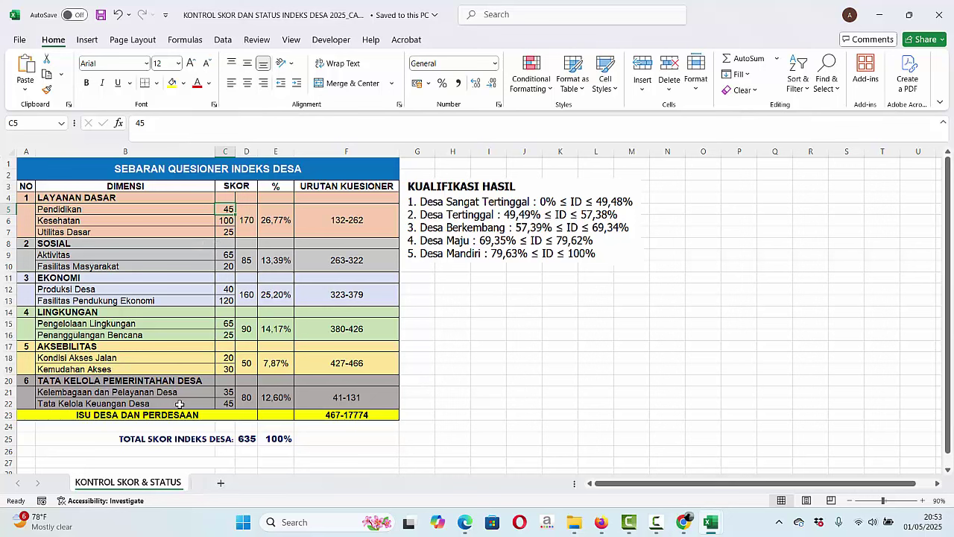
left_click(277, 219)
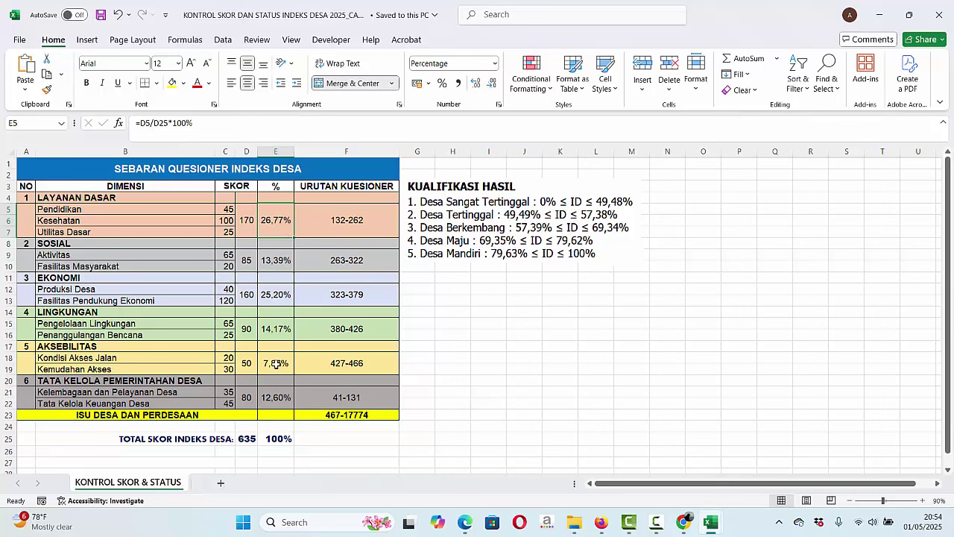
left_click(280, 440)
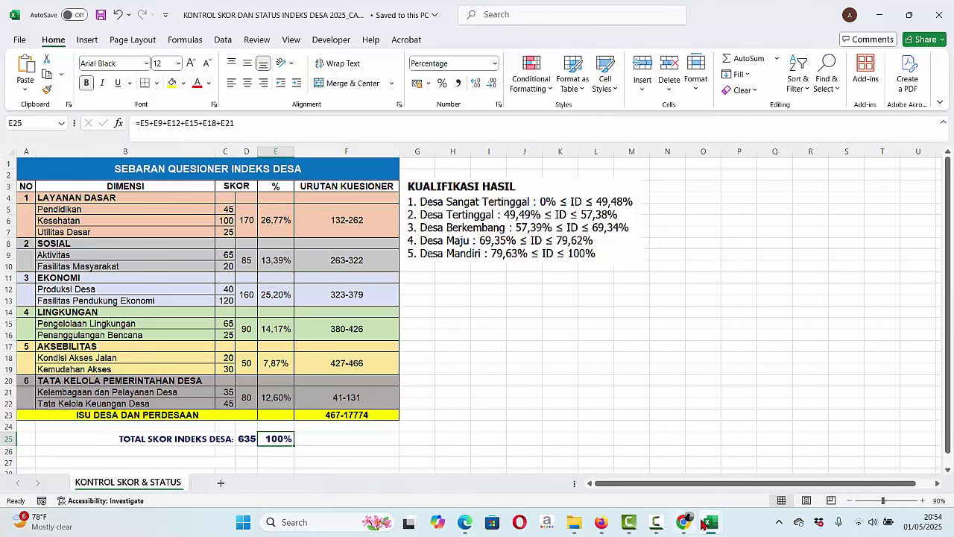
Check the filled RUMUSAN sheet again and go back to the KONTROL SKOR & STATUS table.
mouse_move(713, 528)
left_click(751, 460)
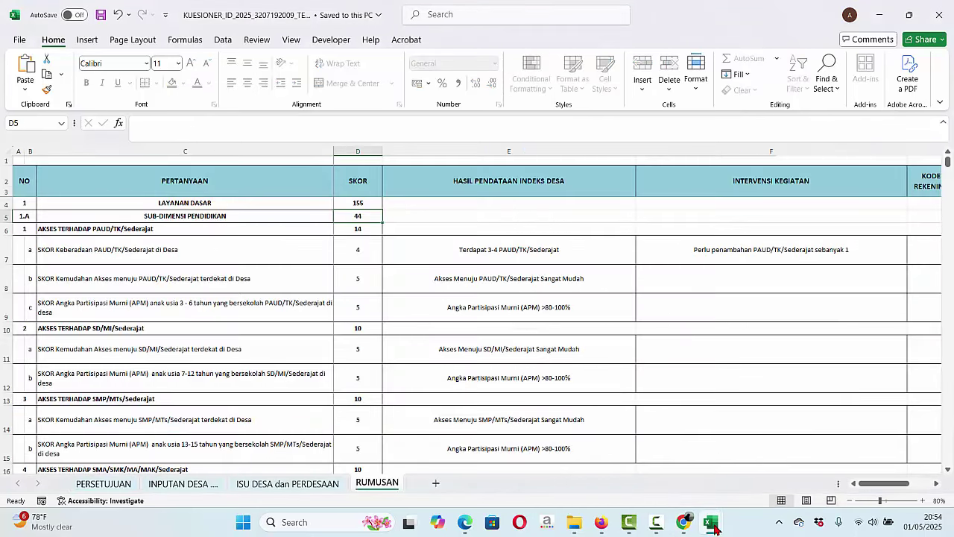
mouse_move(715, 527)
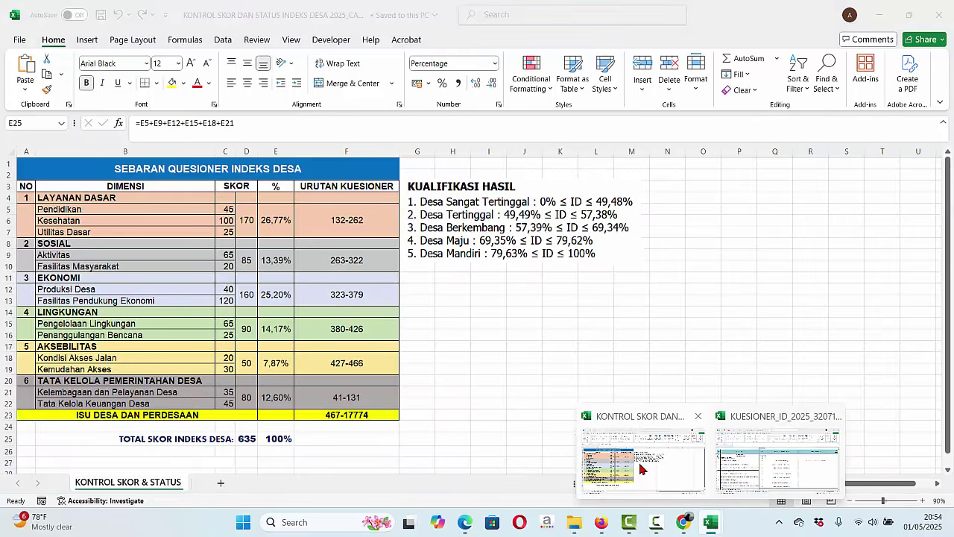
left_click(642, 468)
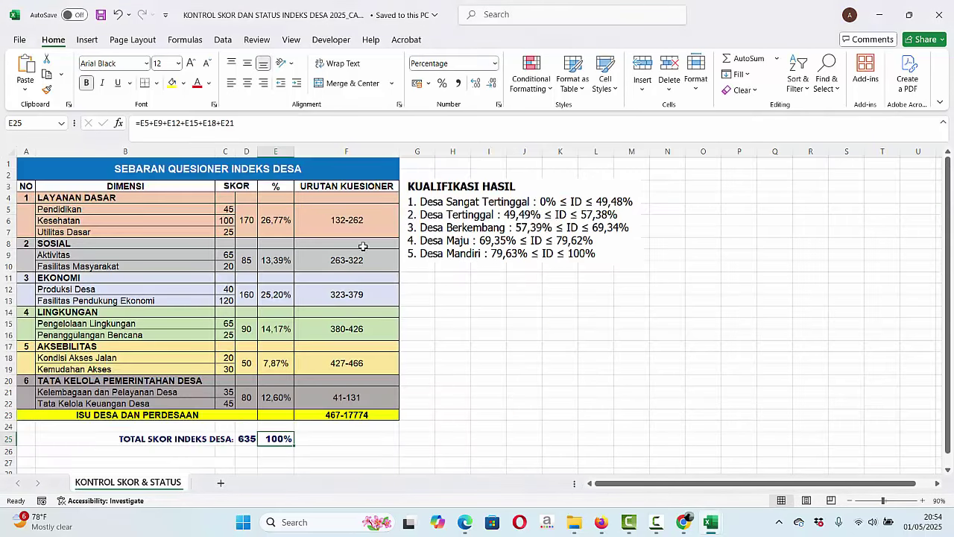
Copy the SKOR and % columns, C3:E22, and paste them beside the KUALIFIKASI HASIL list starting at N3.
left_click(237, 190)
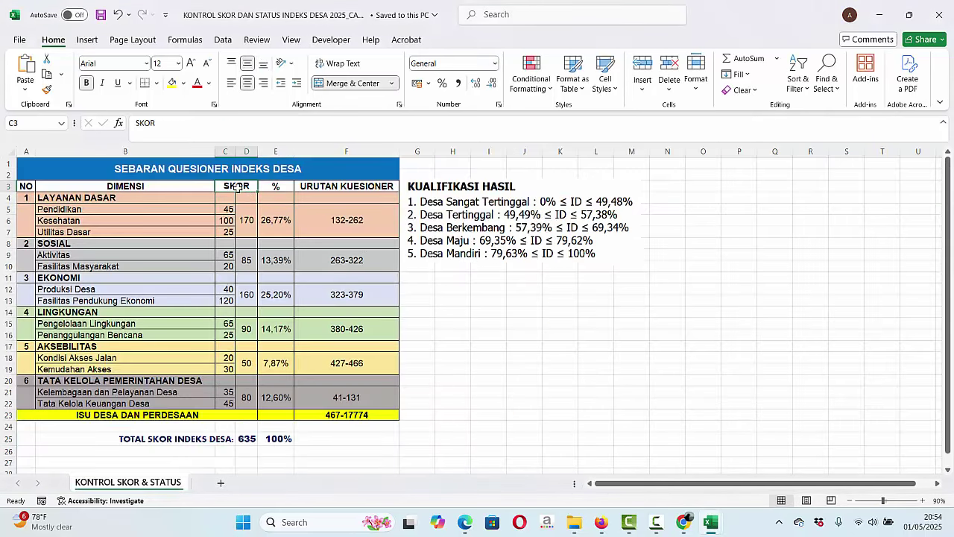
key("shift+Right")
key("shift+Down")
key("shift+Down")
key("shift+Down")
key("shift+Down")
key("shift+Down")
key("shift+Down")
key("shift+Down")
key("shift+Down")
key("shift+Down")
key("shift+Down")
key("shift+Down")
key("shift+Down")
key("shift+Down")
key("shift+Down")
key("shift+Down")
key("shift+Down")
key("shift+Down")
key("shift+Down")
key("shift+Down")
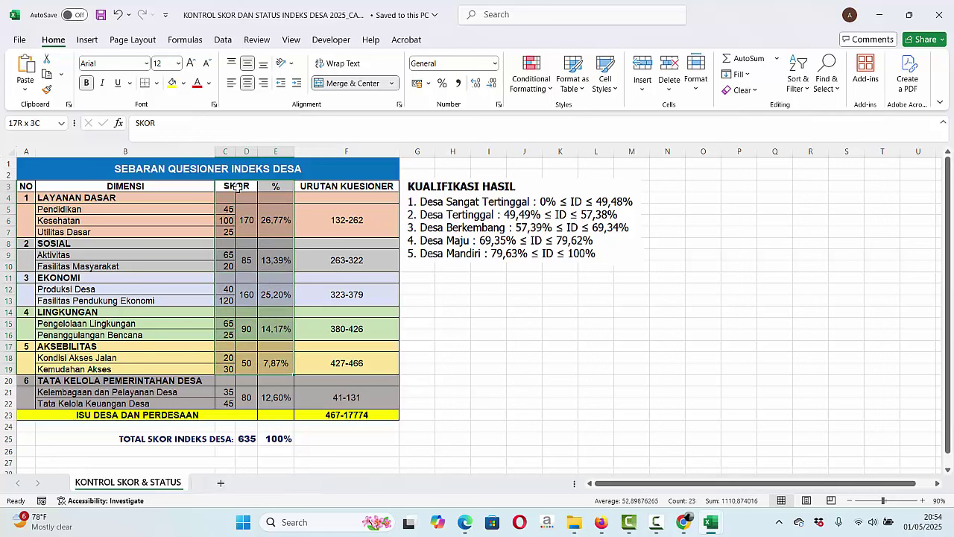
key("ctrl+c")
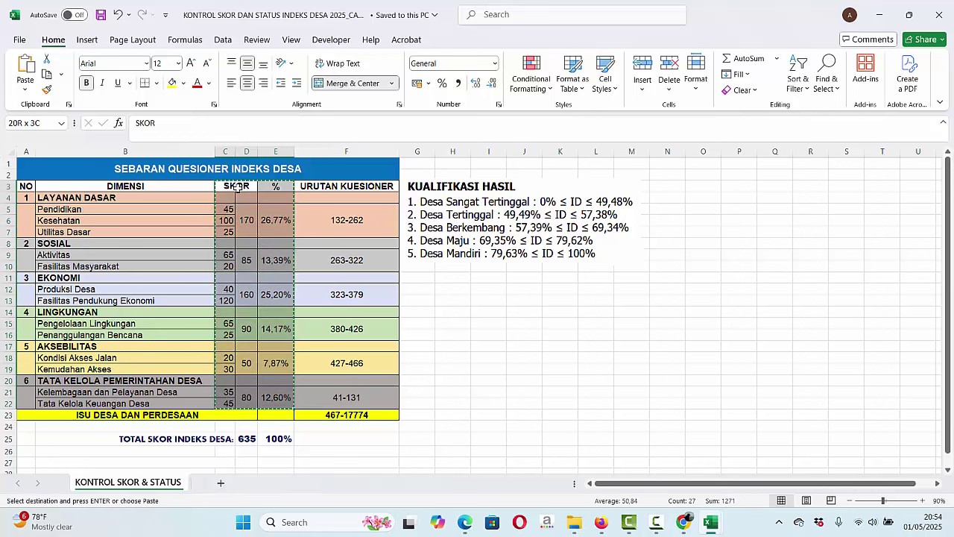
left_click(671, 186)
key("ctrl+v")
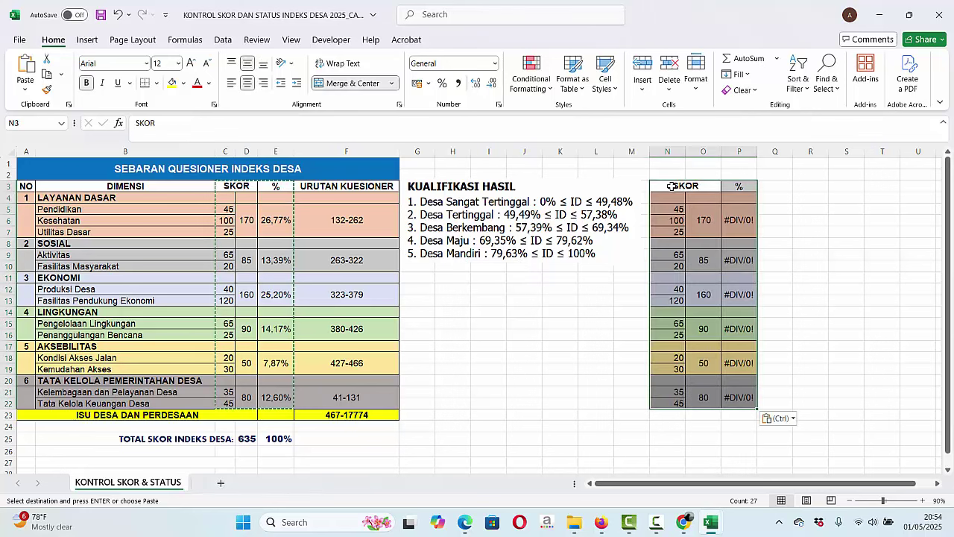
left_click(846, 276)
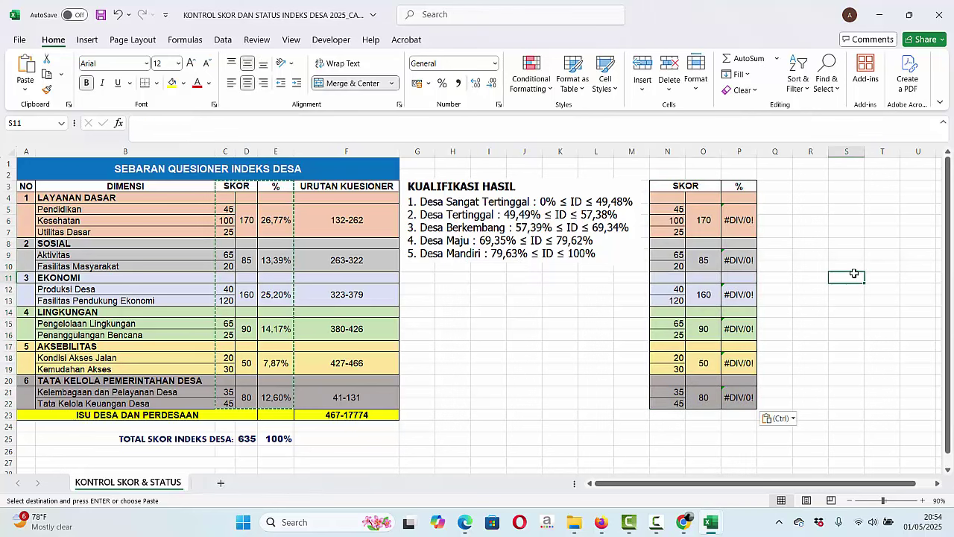
Clear the contents of N5:P22 in the pasted table, keeping the headers and formatting.
left_click(677, 208)
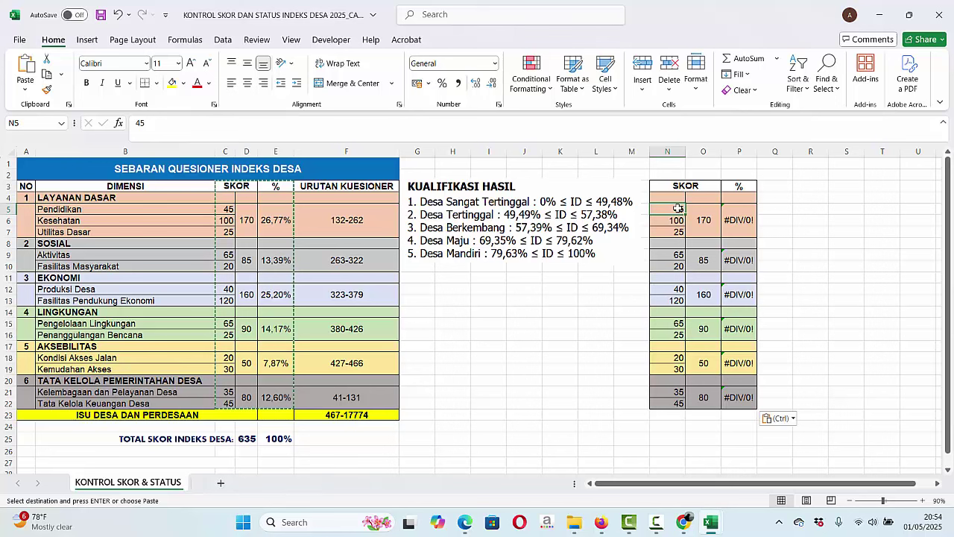
mouse_move(677, 208)
left_mouse_down()
mouse_move(677, 234)
mouse_move(731, 246)
mouse_move(737, 397)
left_mouse_up()
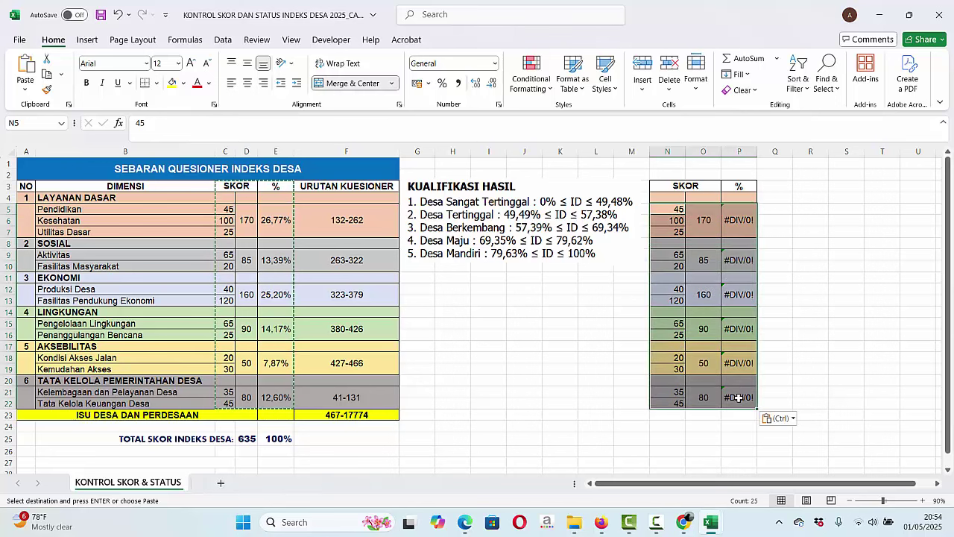
key("Delete")
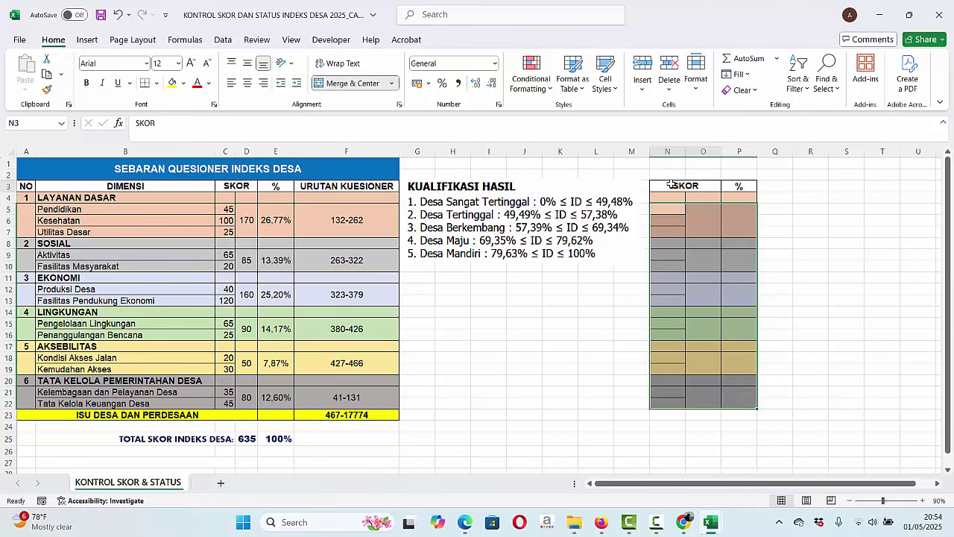
Merge and center N2:P2 above the pasted table and enter the heading SUKAJAYA.
left_click(675, 176)
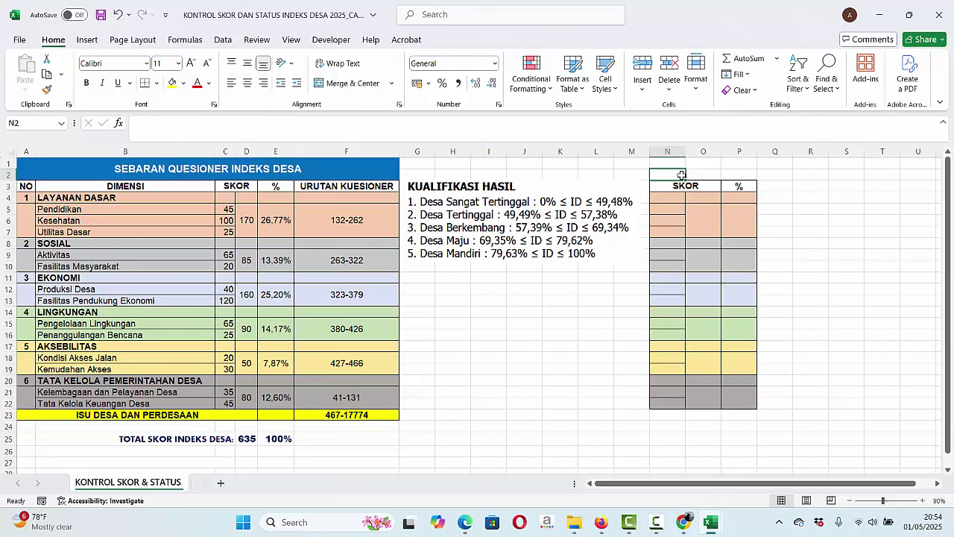
key("shift+Right")
key("shift+Right")
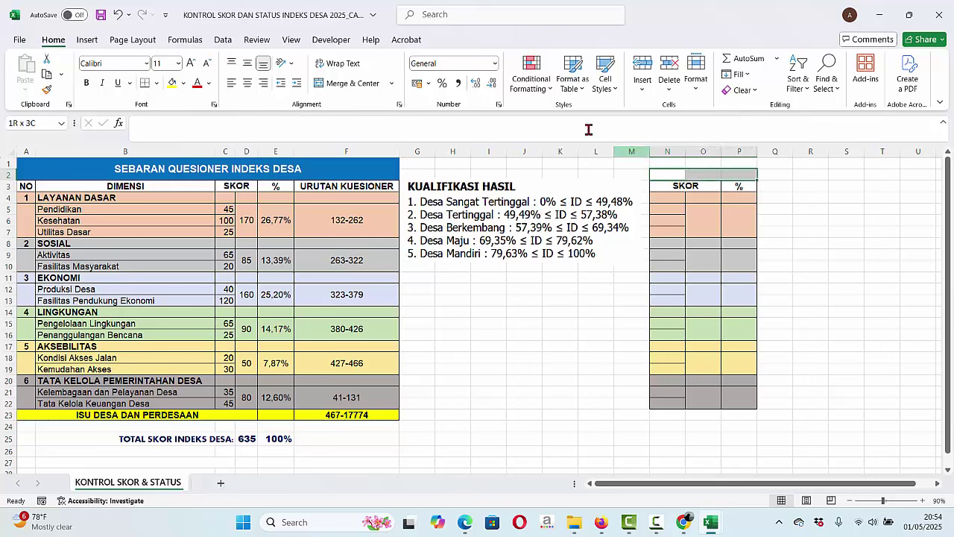
left_click(336, 84)
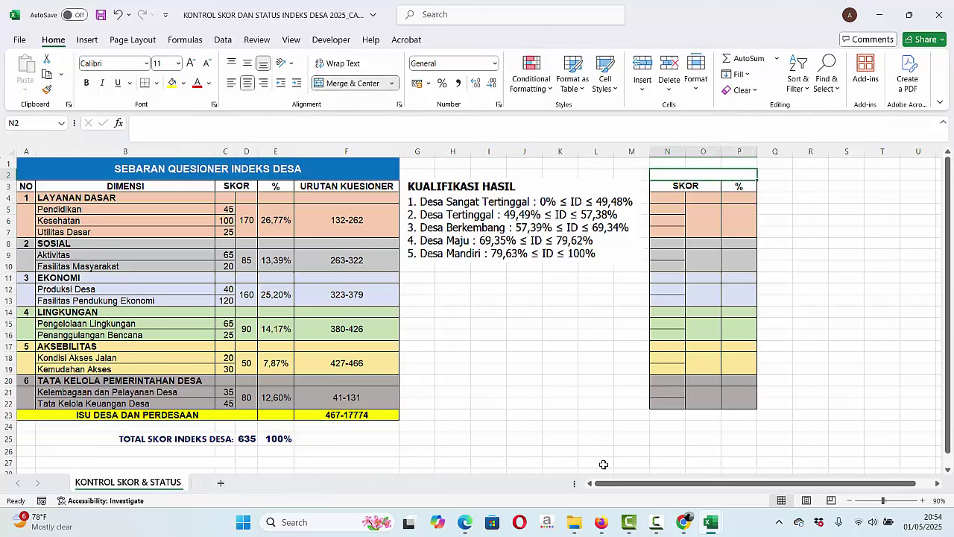
type("sKORukajaya")
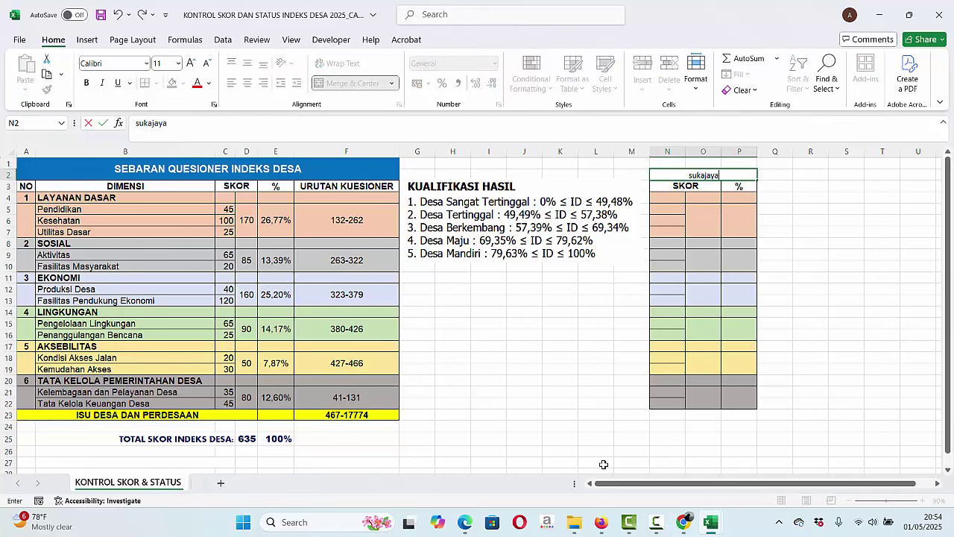
key("BackSpace")
key("BackSpace")
key("BackSpace")
key("BackSpace")
key("BackSpace")
key("BackSpace")
key("Caps_Lock")
type("SUKAJAYA")
key("Return")
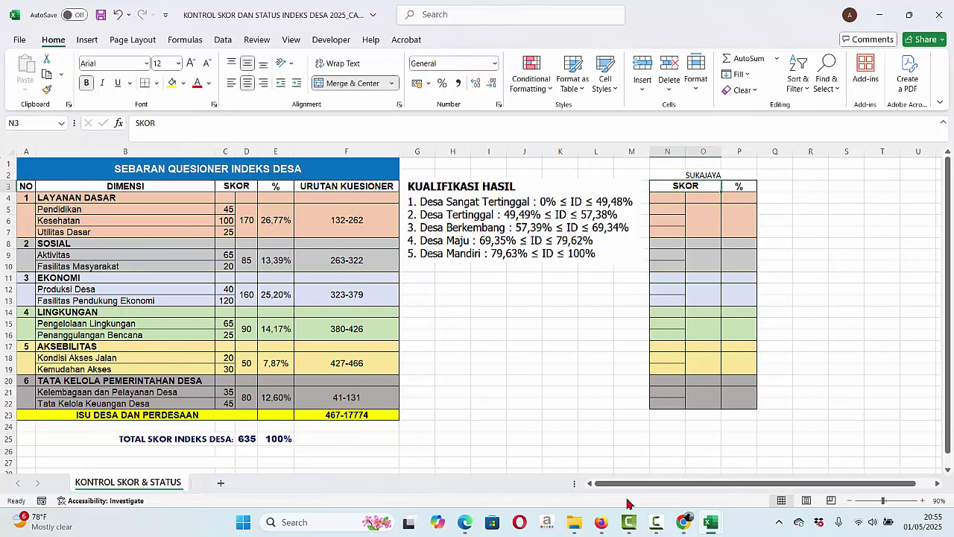
Link the SUKAJAYA Pendidikan score in N5 to the SUB-DIMENSI PENDIDIKAN score in D5 of the filled workbook's RUMUSAN sheet.
left_click(662, 203)
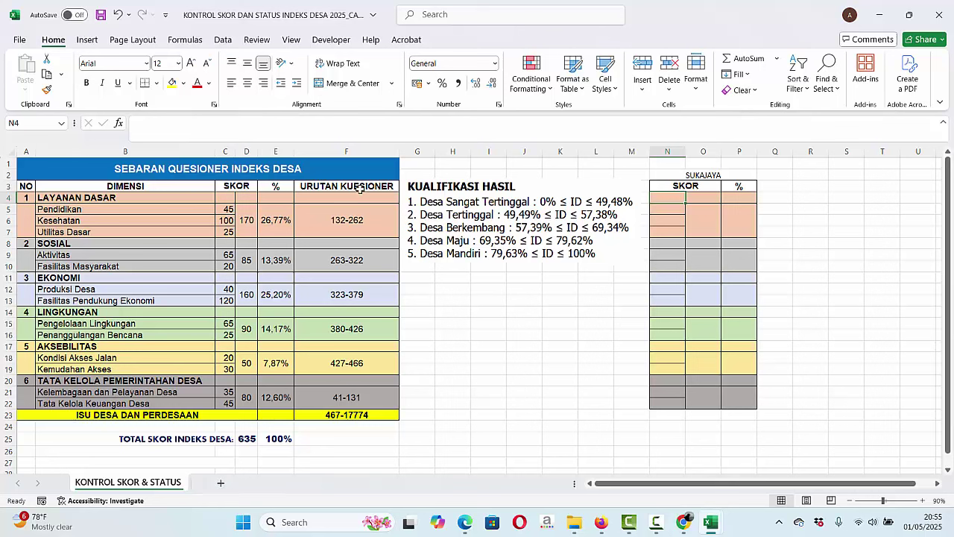
left_click(673, 213)
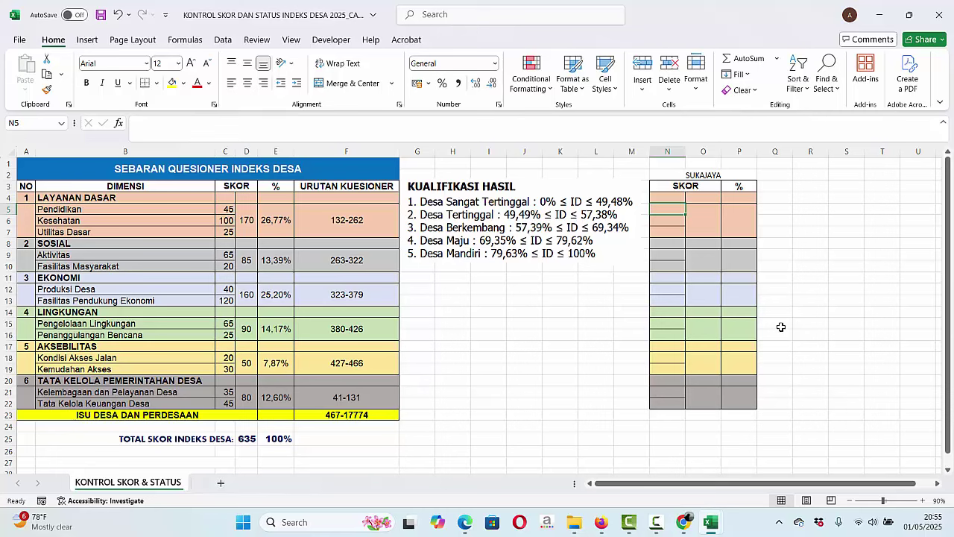
type("=")
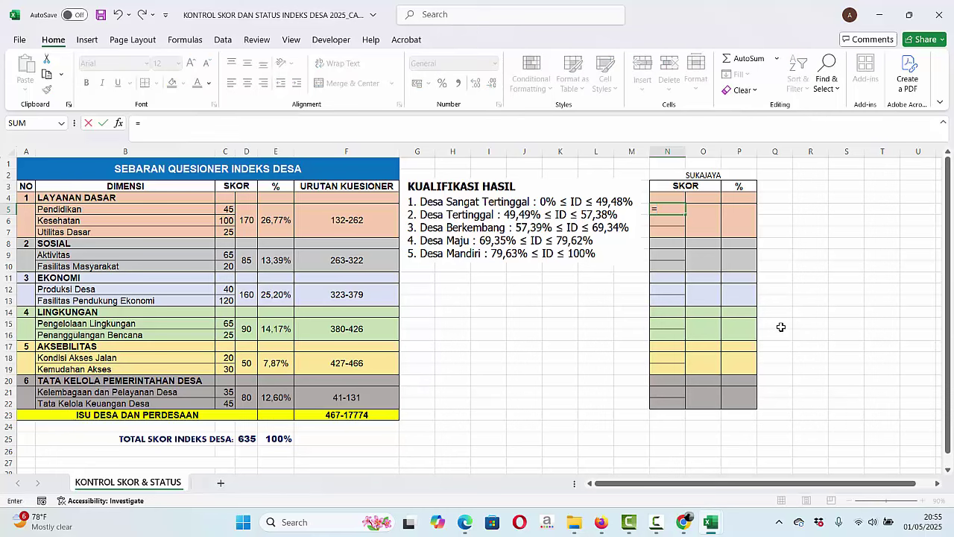
mouse_move(709, 528)
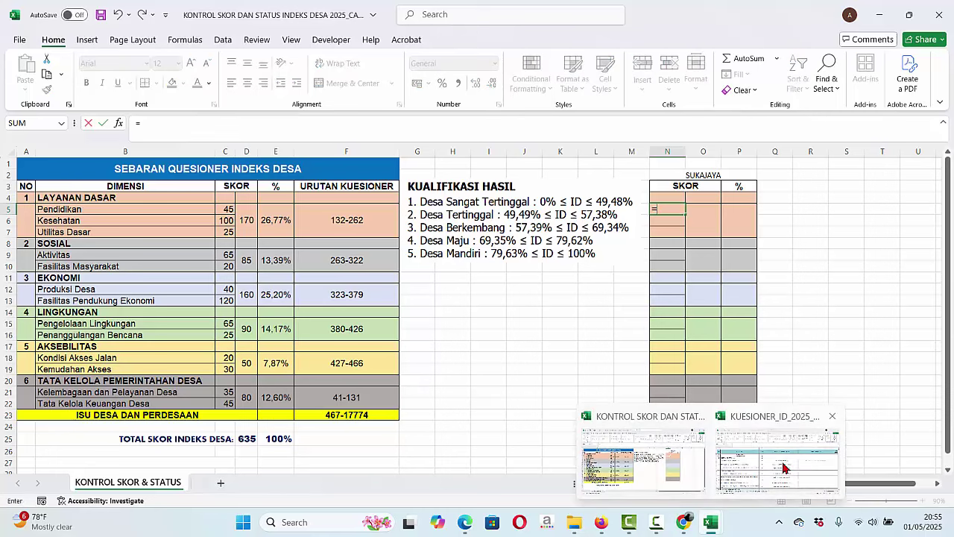
left_click(786, 468)
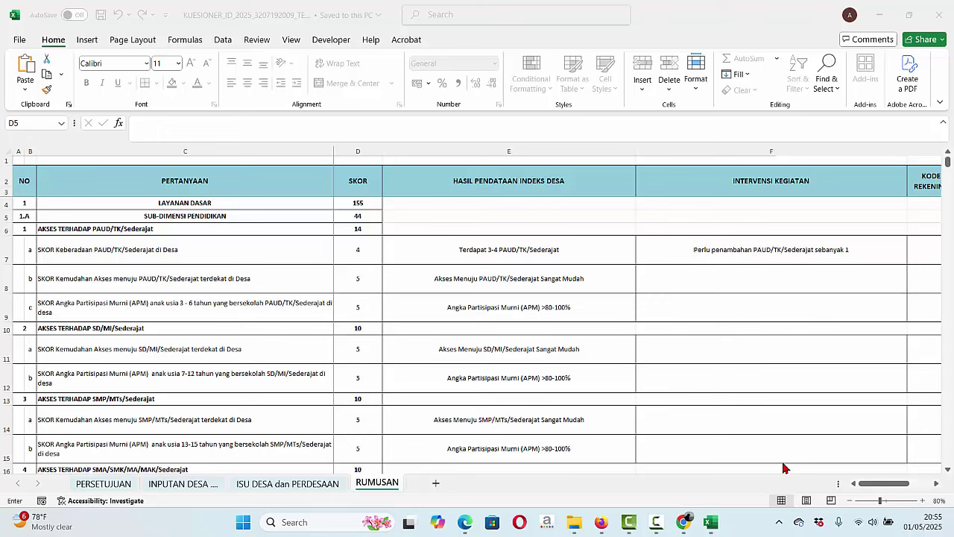
left_click(130, 483)
left_click_drag(951, 317, 950, 278)
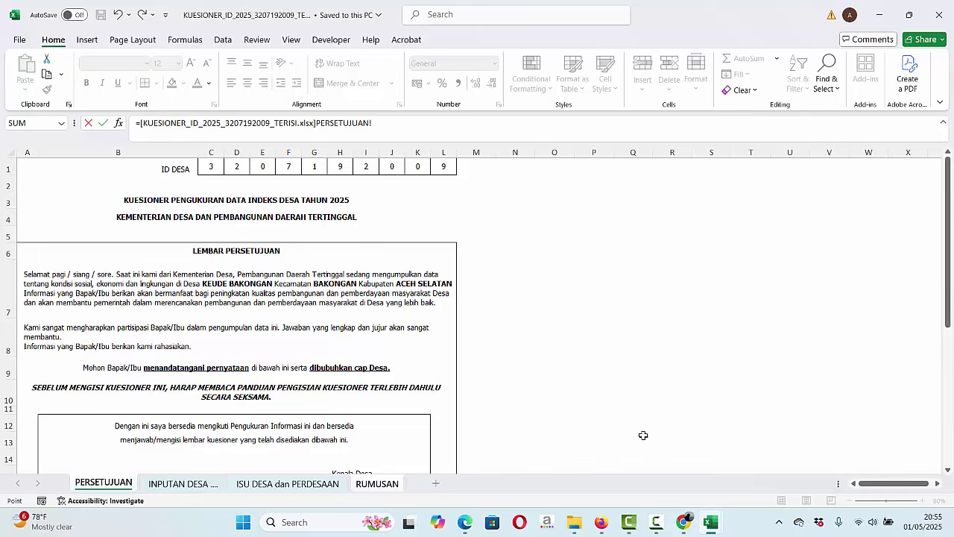
left_click(378, 483)
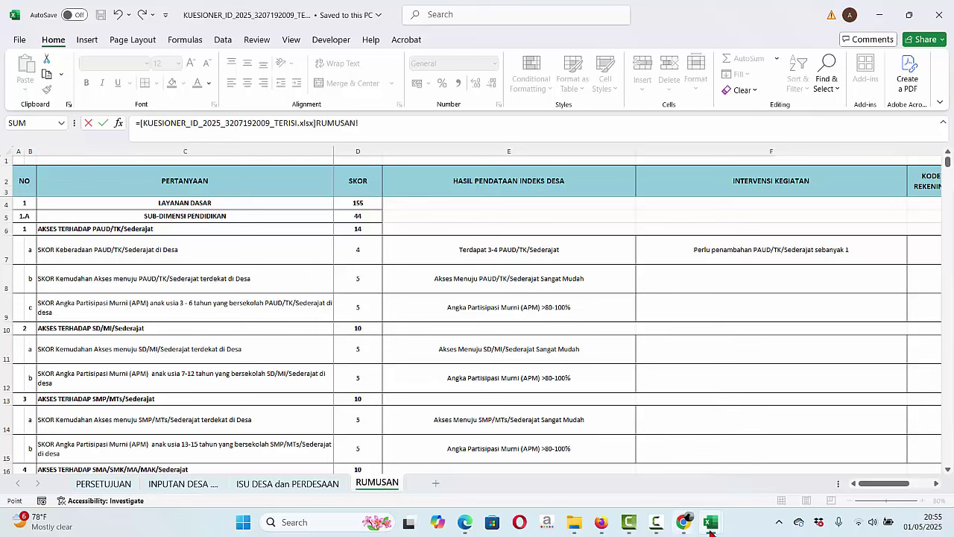
left_click(361, 216)
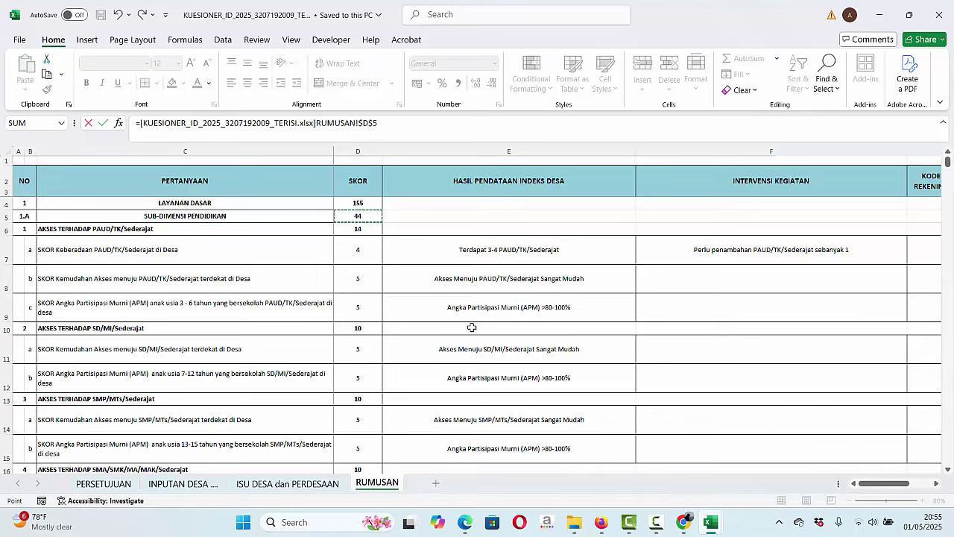
key("Return")
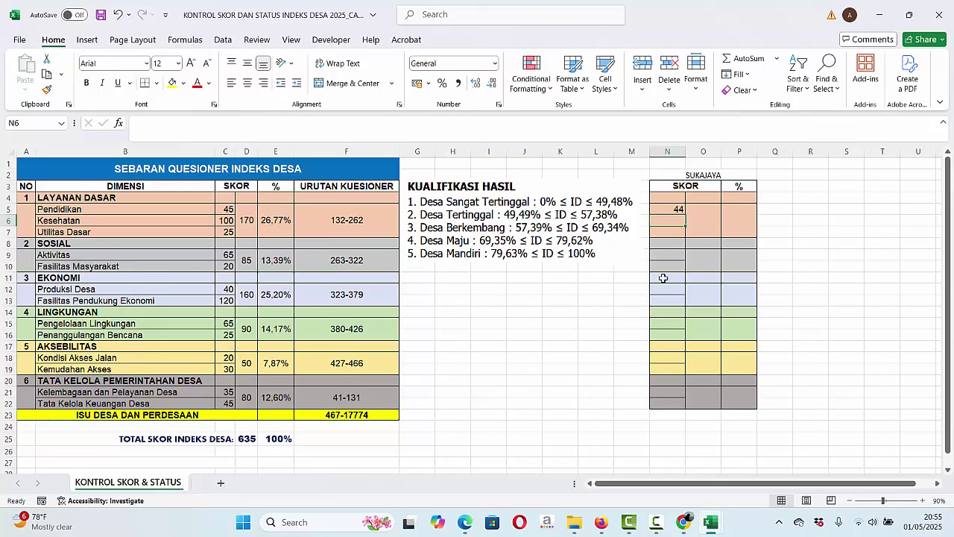
Link the SUKAJAYA Kesehatan score in N6 to the SUB-DIMENSI KESEHATAN score in D19 of the filled workbook's RUMUSAN sheet.
type("=")
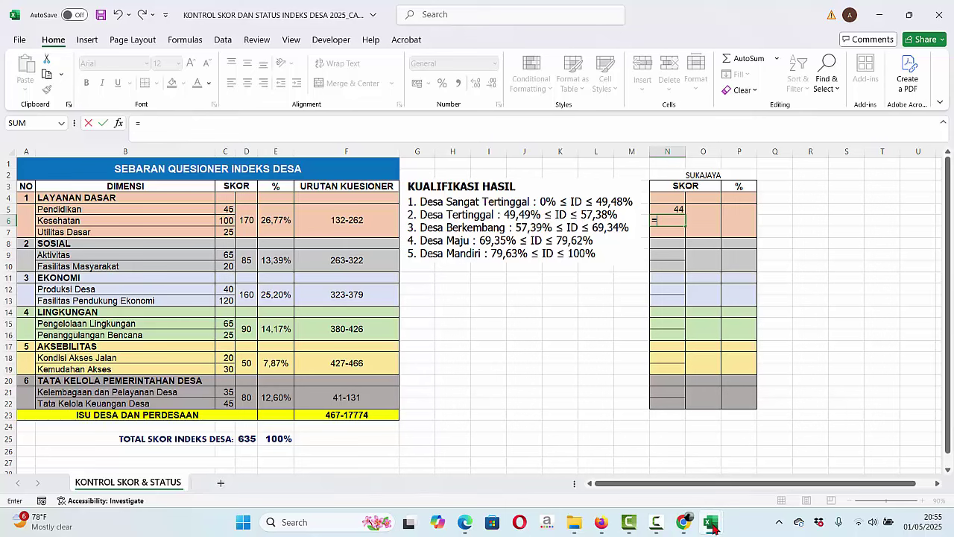
mouse_move(714, 523)
left_click(744, 471)
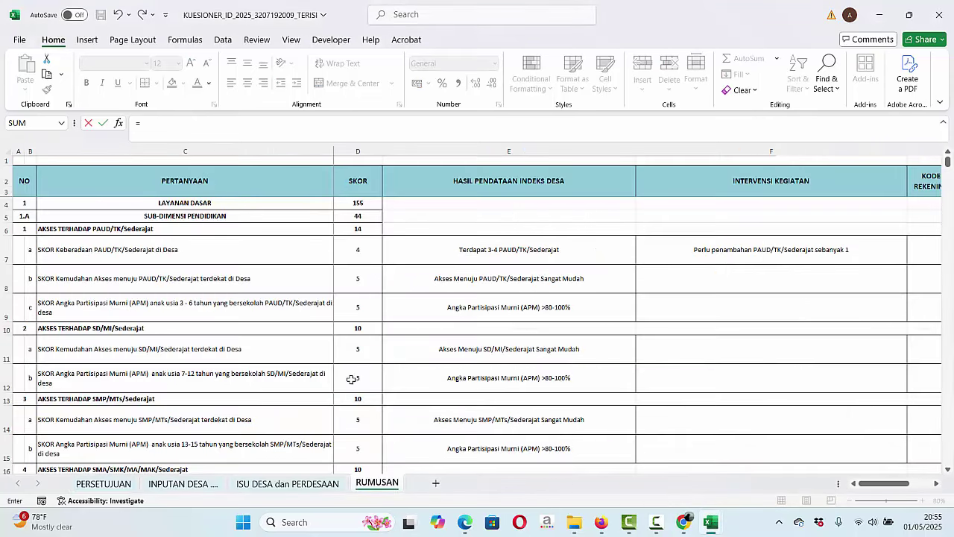
left_click(375, 418)
key("Down")
key("Down")
key("Down")
key("Down")
key("Down")
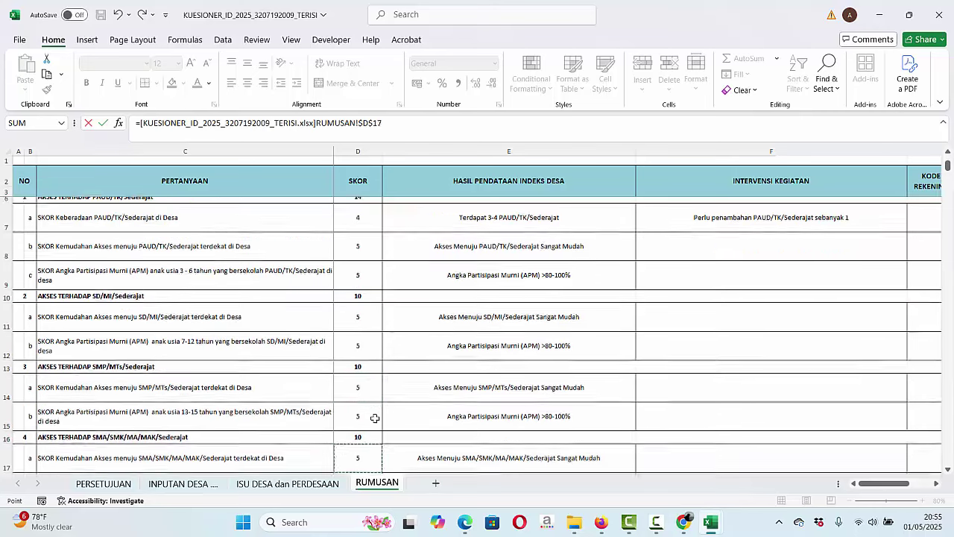
key("Up")
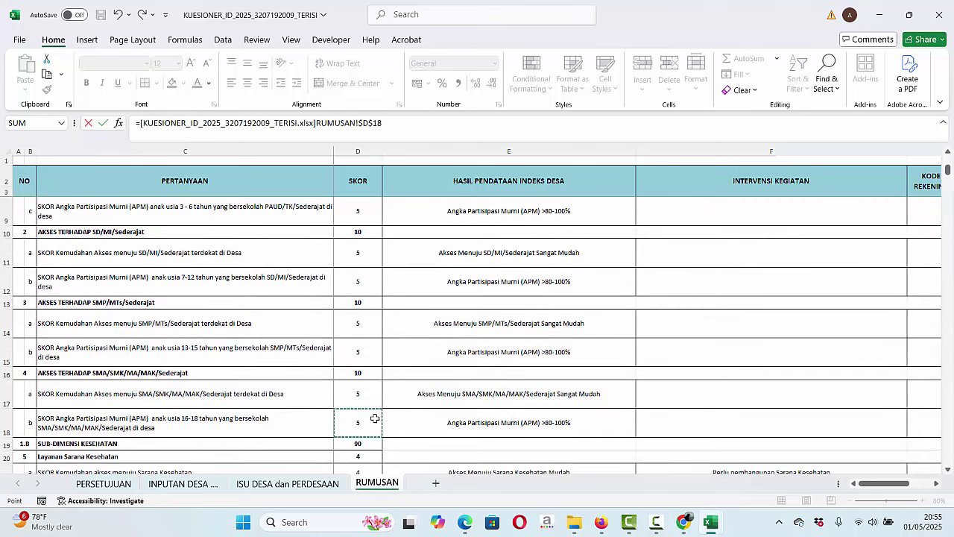
left_click(9, 444)
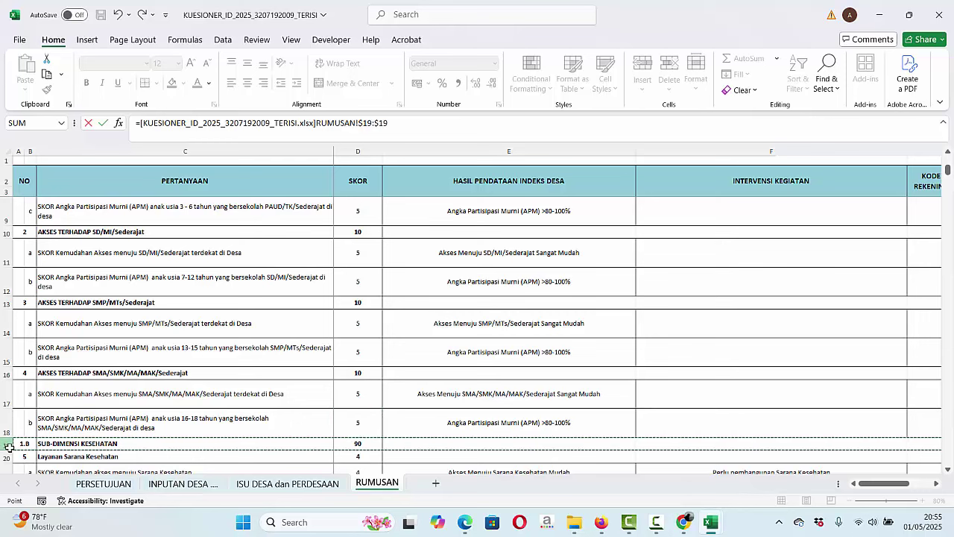
left_click(363, 444)
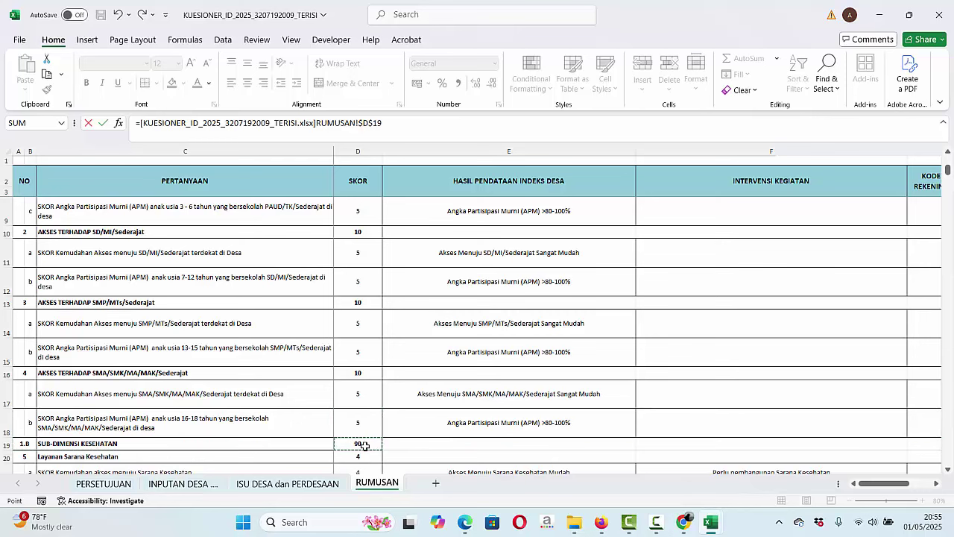
key("Return")
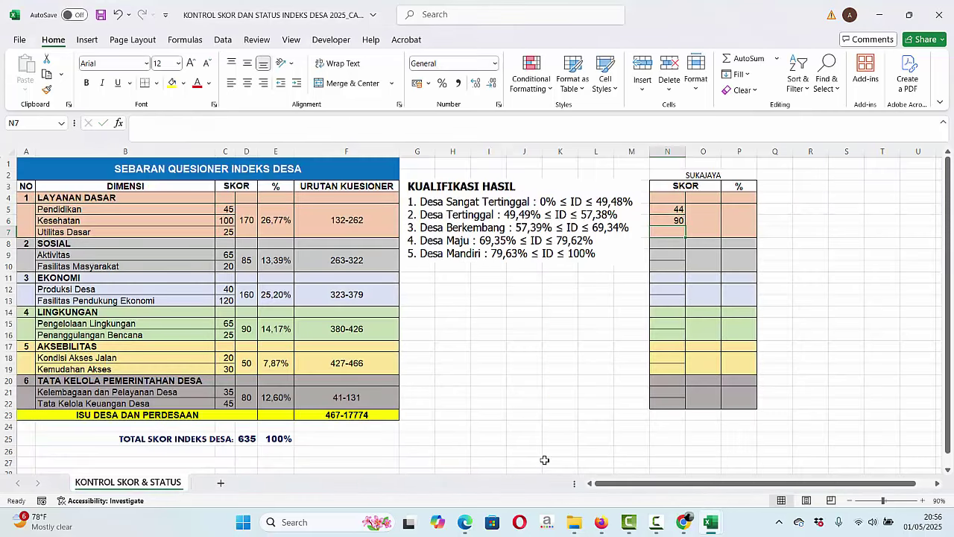
Link the SUKAJAYA Utilitas Dasar score in N7 to the Sub-Dimensi Utilitas Dasar score in D47 of the filled workbook's RUMUSAN sheet.
type("=")
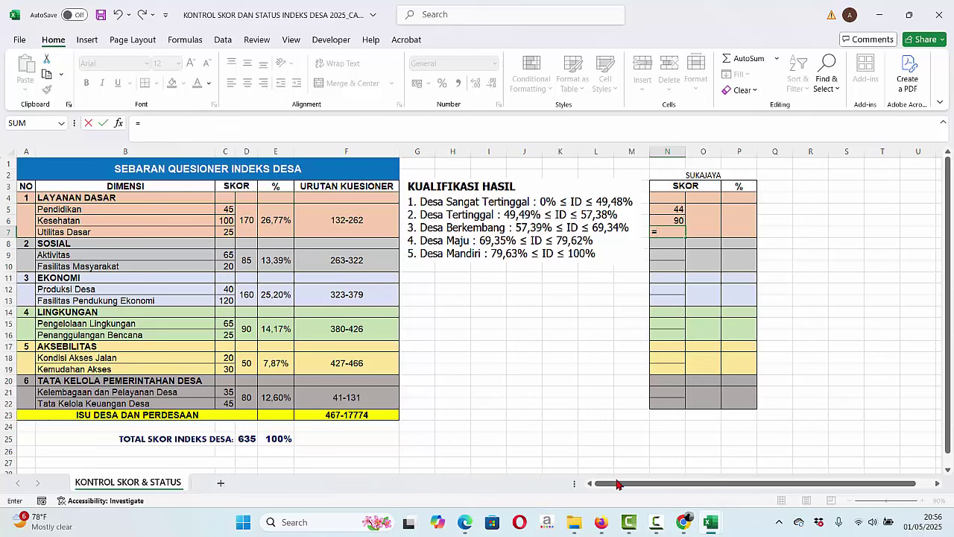
mouse_move(710, 522)
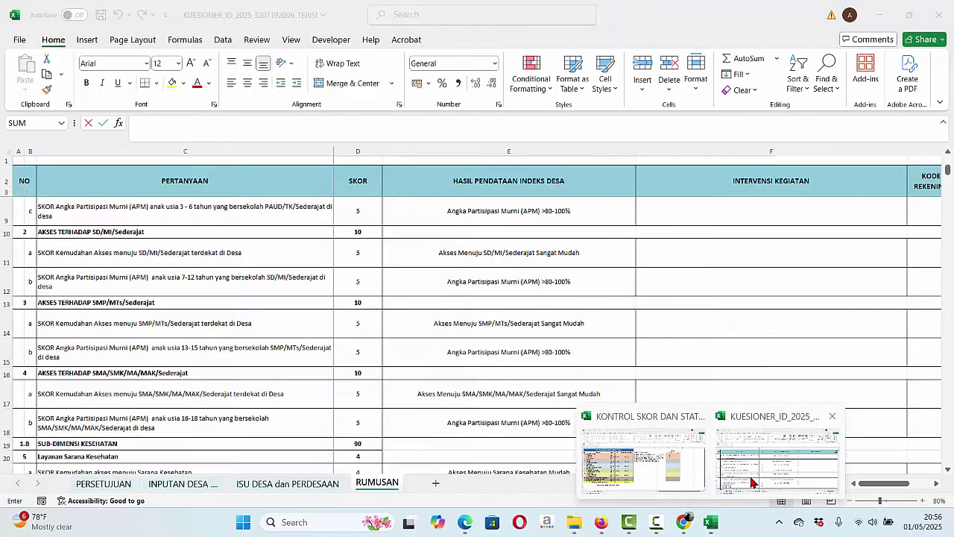
left_click(751, 483)
left_click(375, 447)
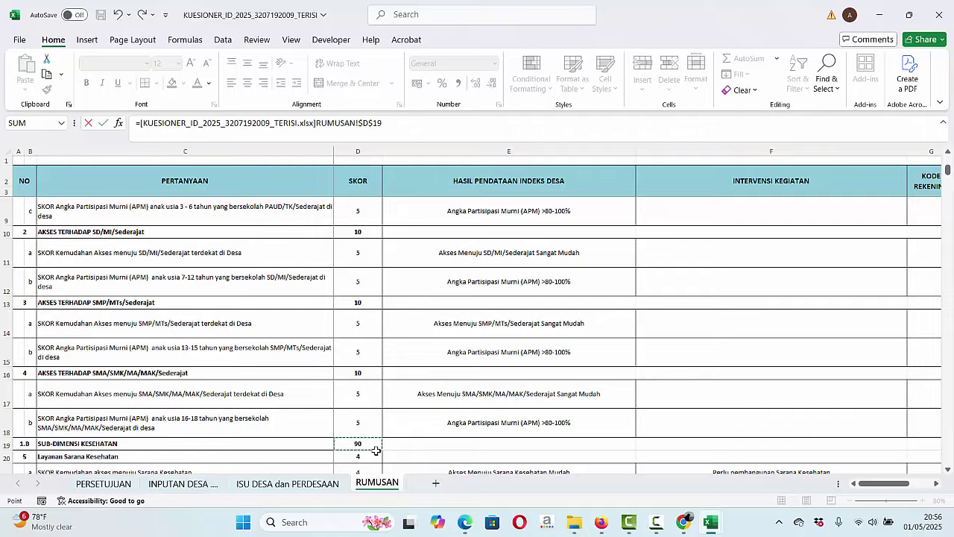
key("Down")
key("Down")
key("Down")
key("Down")
key("Down")
key("Down")
key("Down")
key("Down")
key("Down")
key("Down")
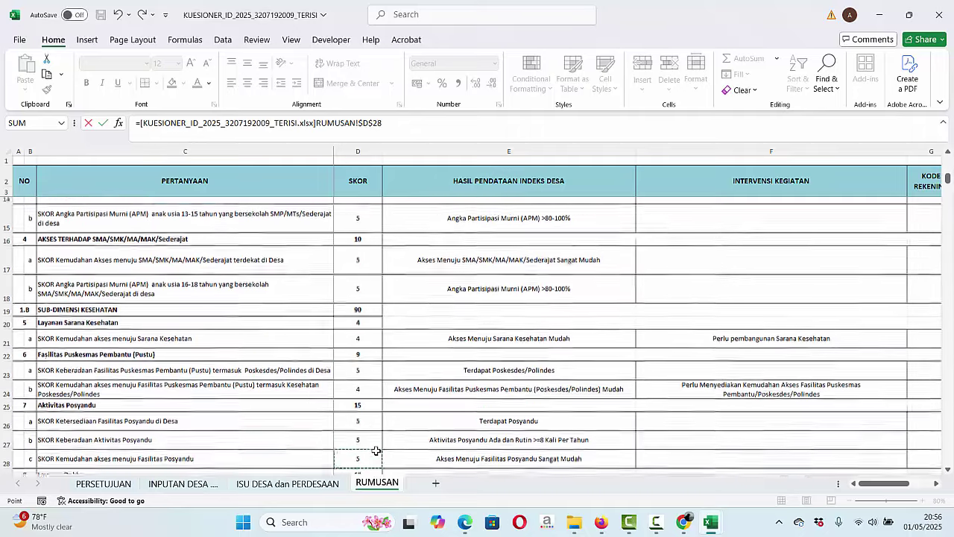
key("Down")
key("Down")
key("Down")
key("Down")
key("Down")
key("Down")
key("Down")
key("Down")
key("Down")
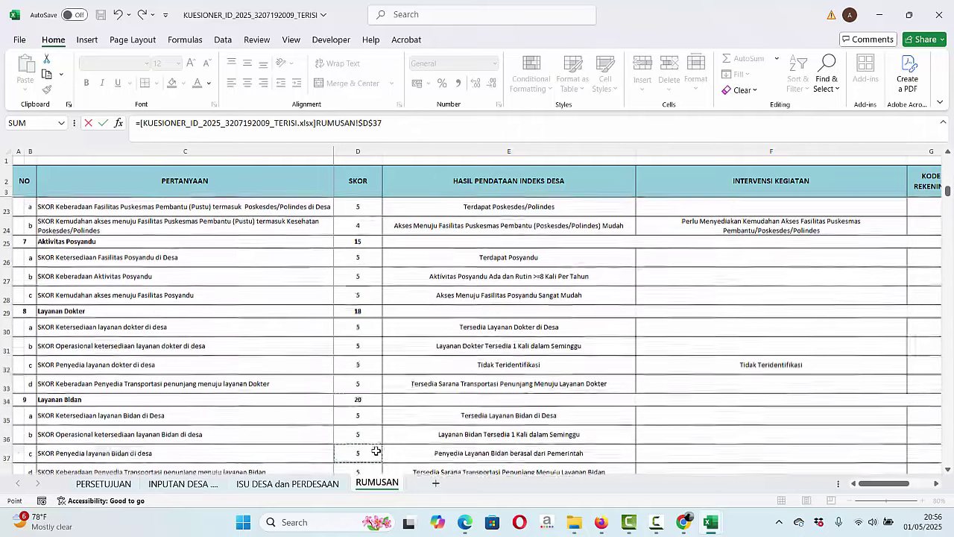
key("Down")
key("Down")
key("Down")
key("Down")
key("Down")
key("Down")
key("Down")
key("Down")
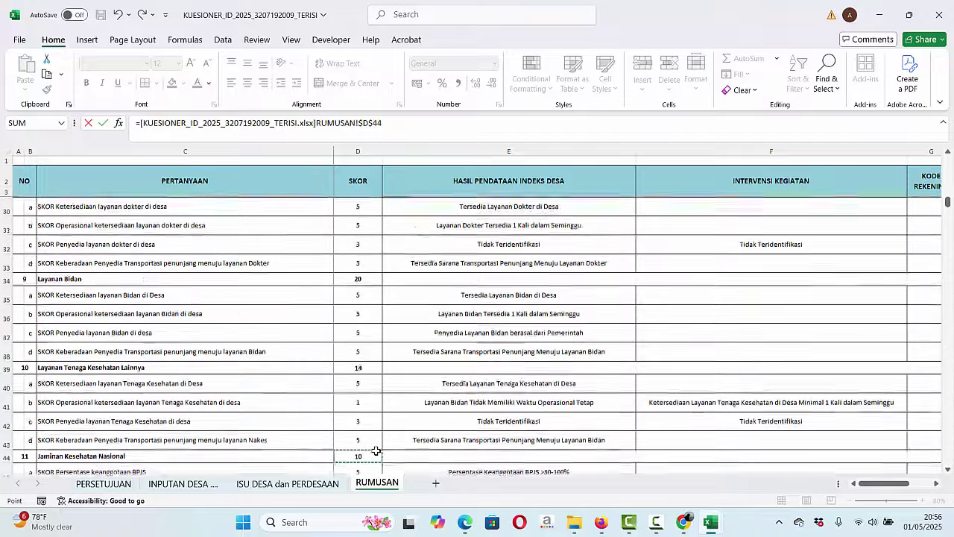
key("Down")
key("Down")
key("Down")
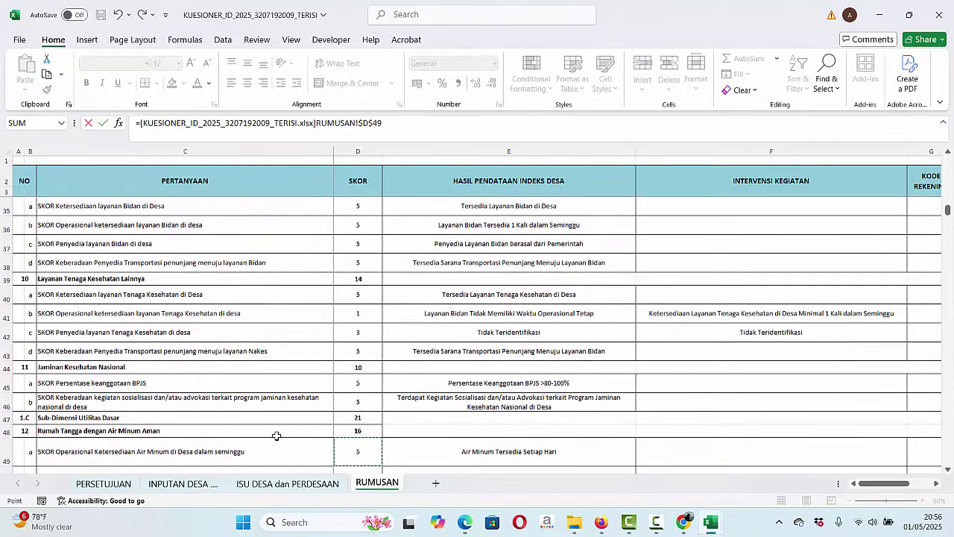
key("Up")
key("Up")
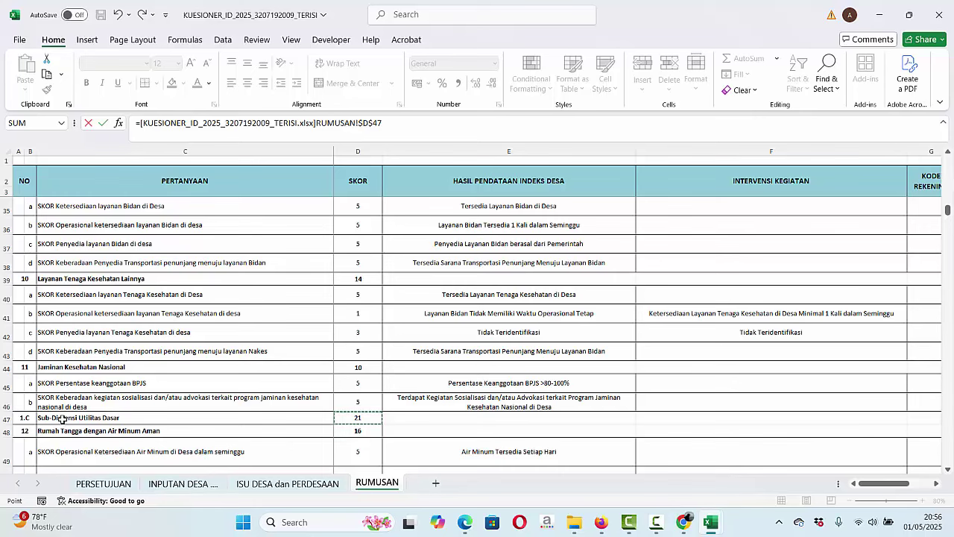
key("Return")
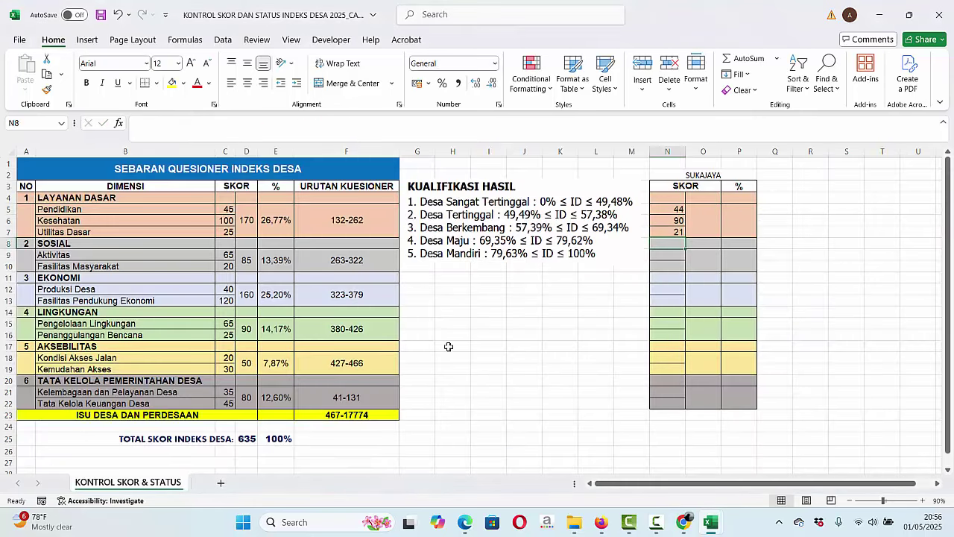
left_click(708, 219)
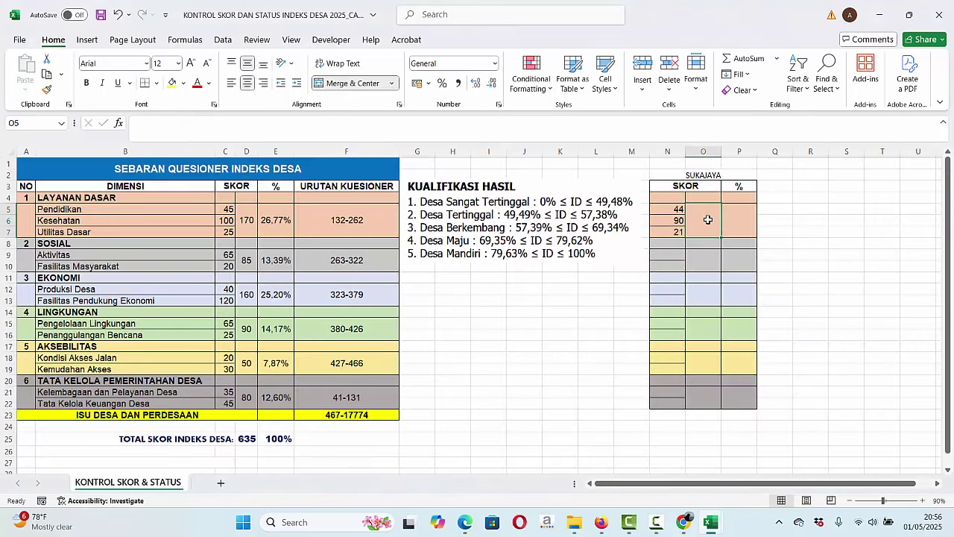
type("=")
key("Escape")
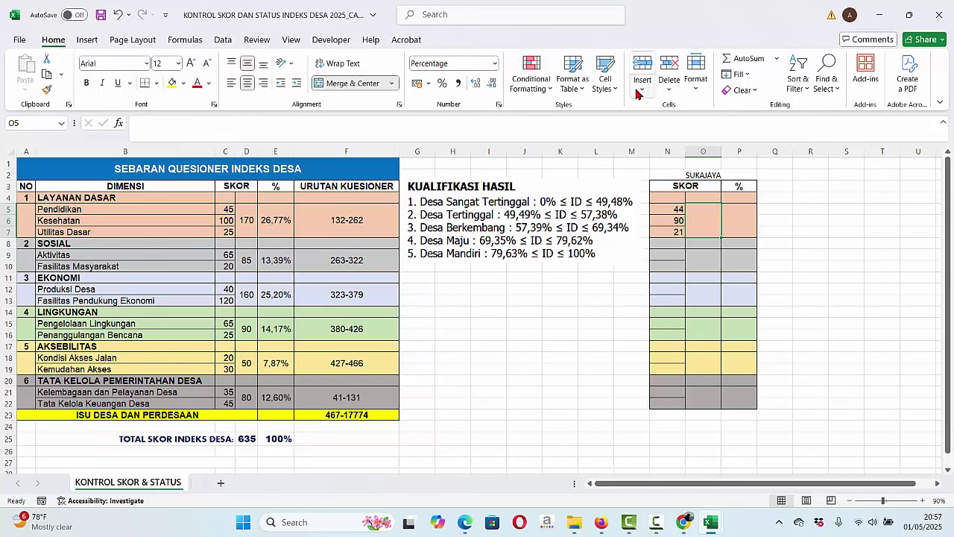
left_click(732, 59)
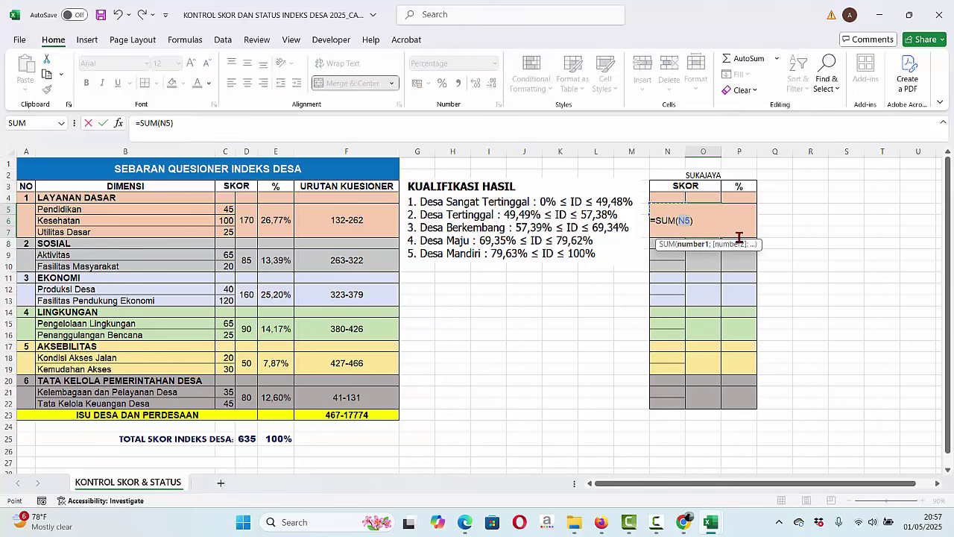
left_click(644, 210)
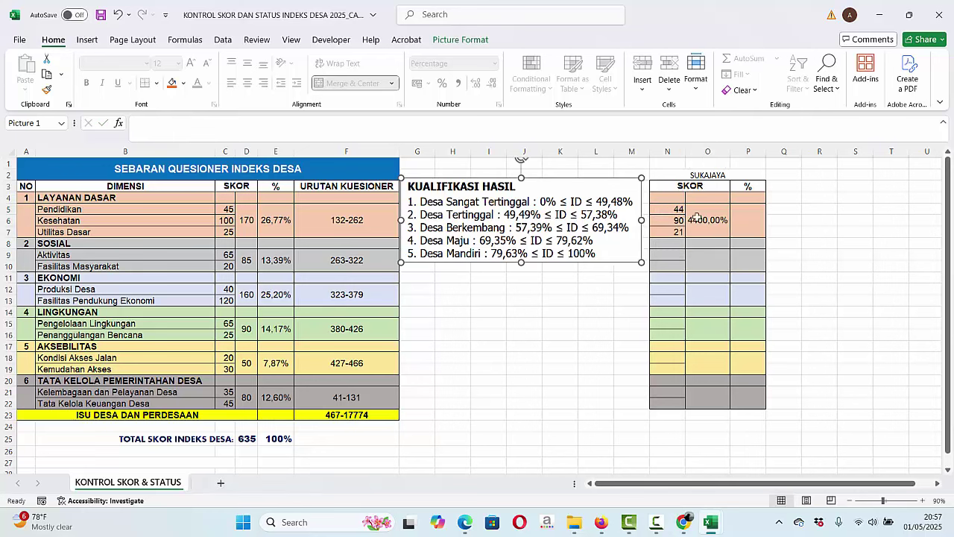
left_click(676, 210)
left_click(714, 220)
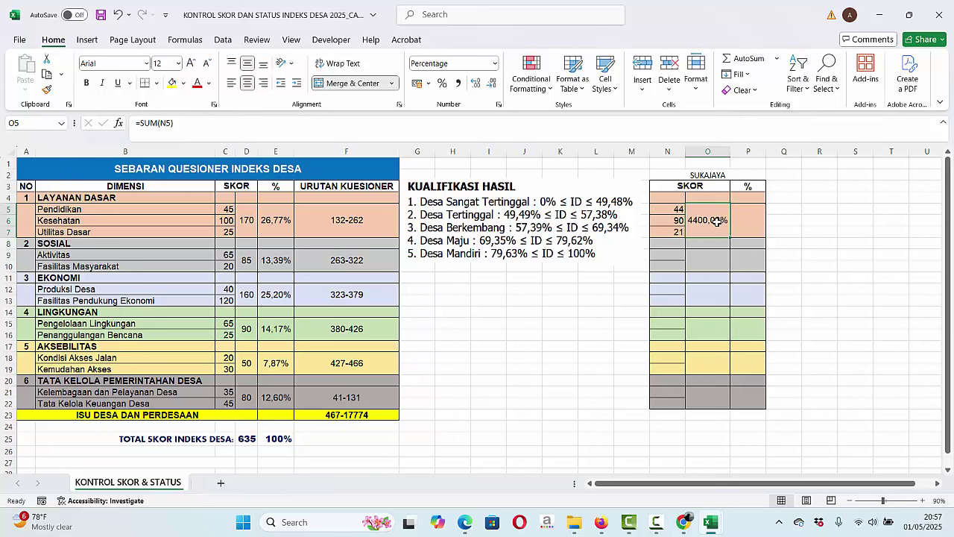
key("Delete")
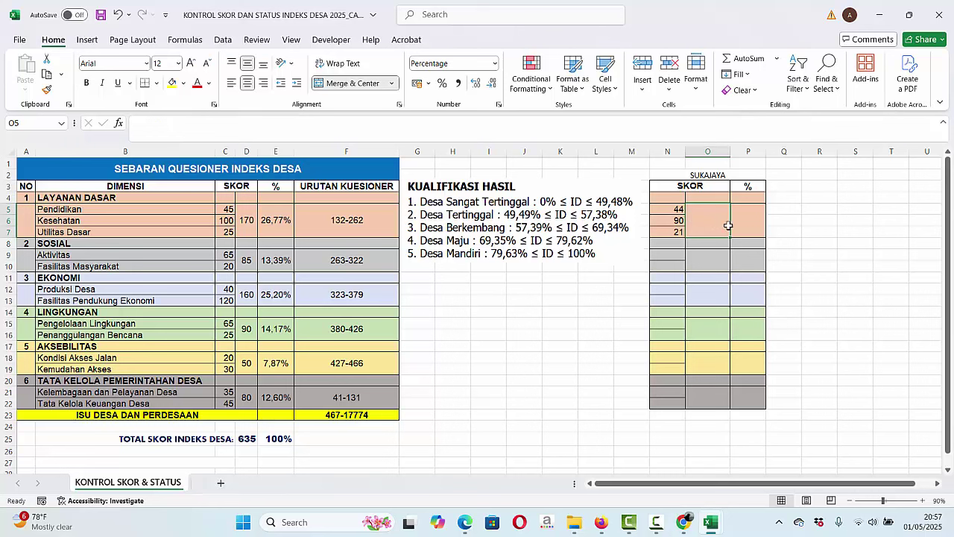
Total the SUKAJAYA Layanan Dasar scores in merged cell O5 with the formula =N5+N6+N7.
type("=")
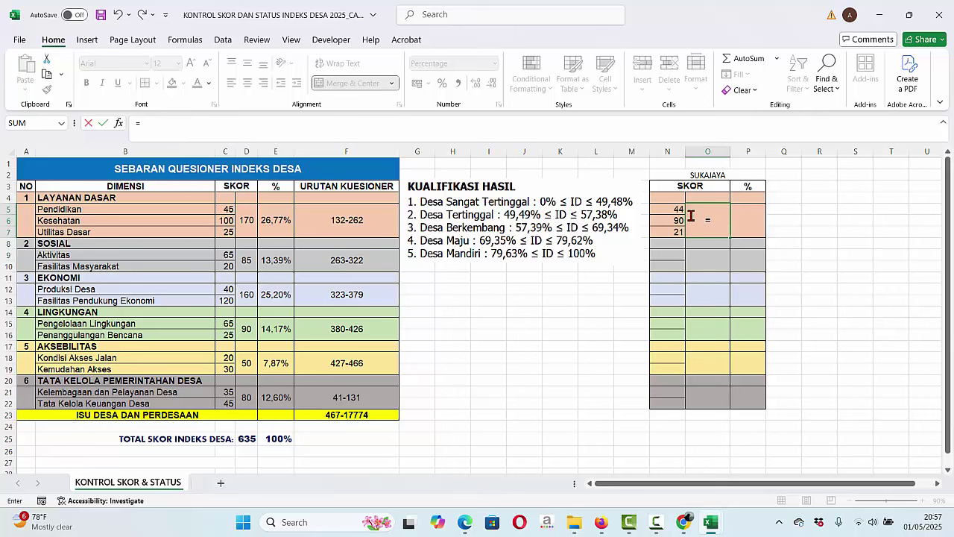
left_click(663, 210)
type("+")
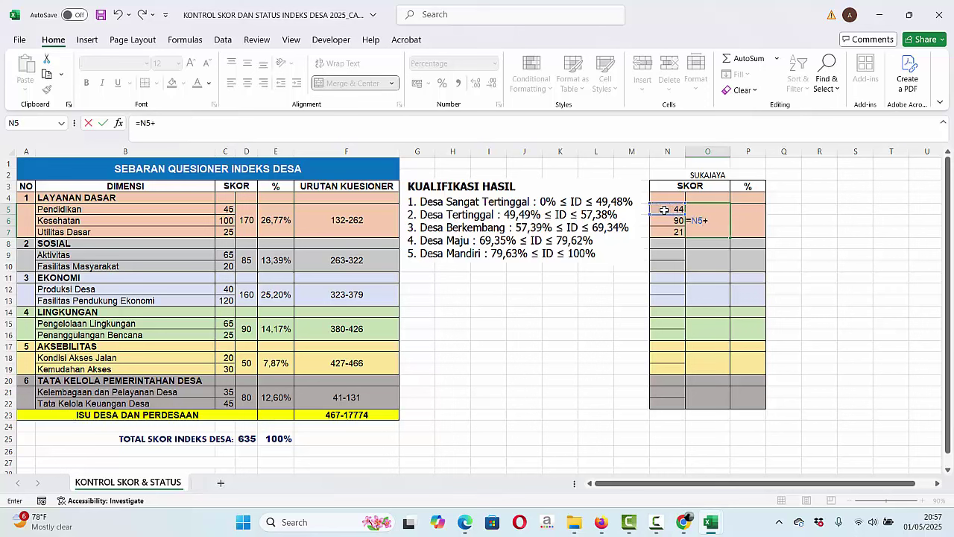
left_click(663, 221)
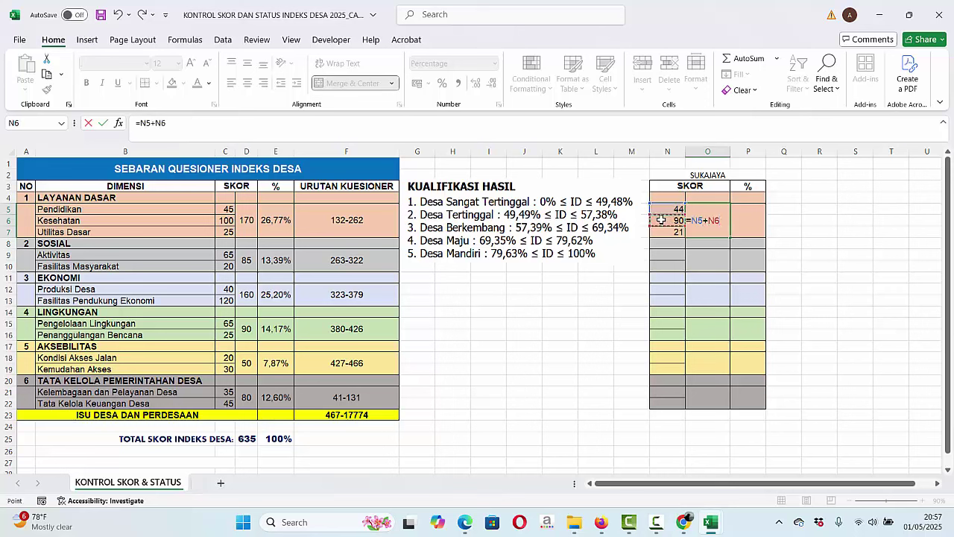
type("+")
left_click(666, 232)
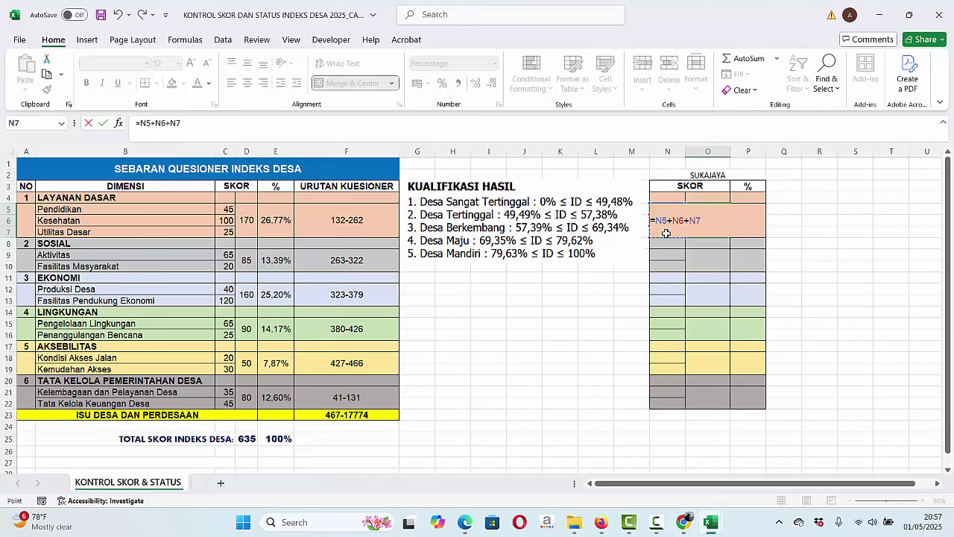
key("ctrl+Return")
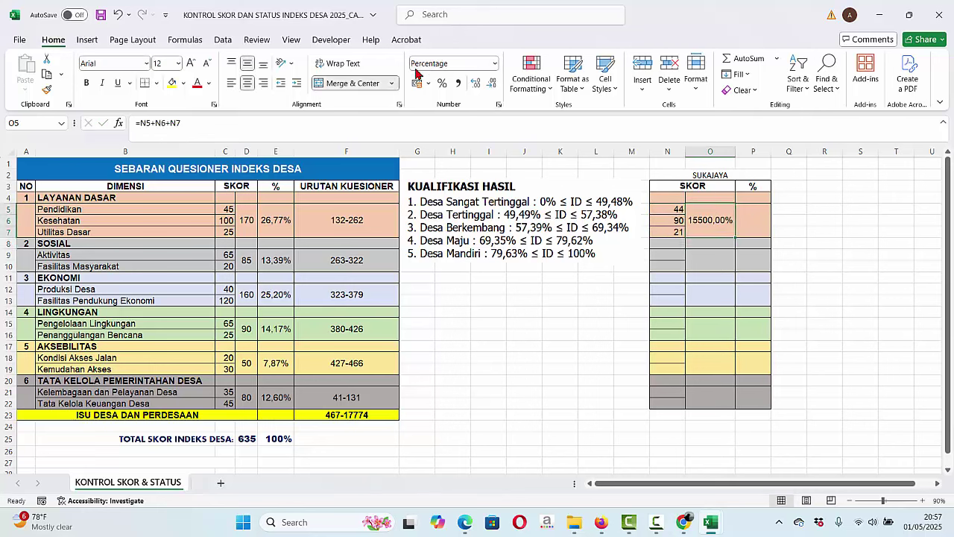
Format the Layanan Dasar total in O5 in comma style with no decimal places.
left_click(458, 83)
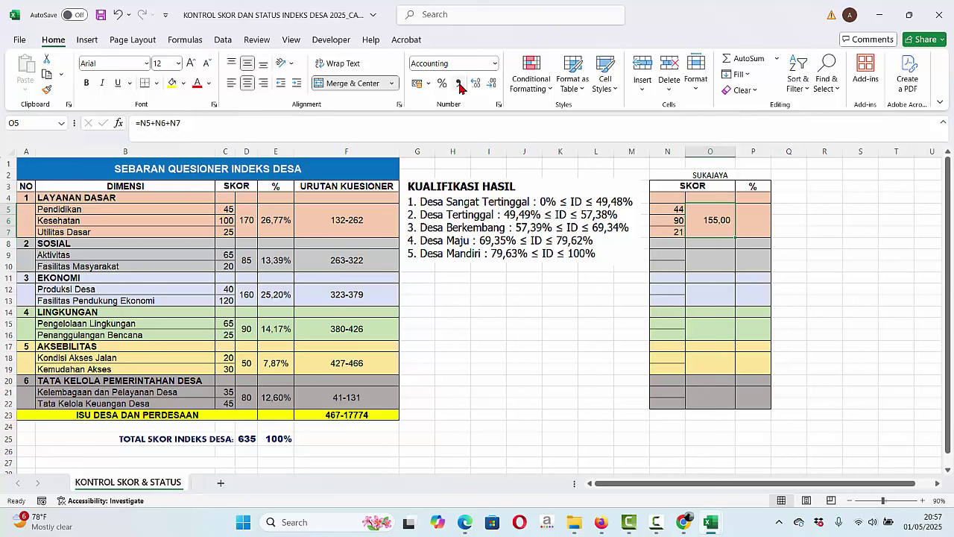
left_click(491, 87)
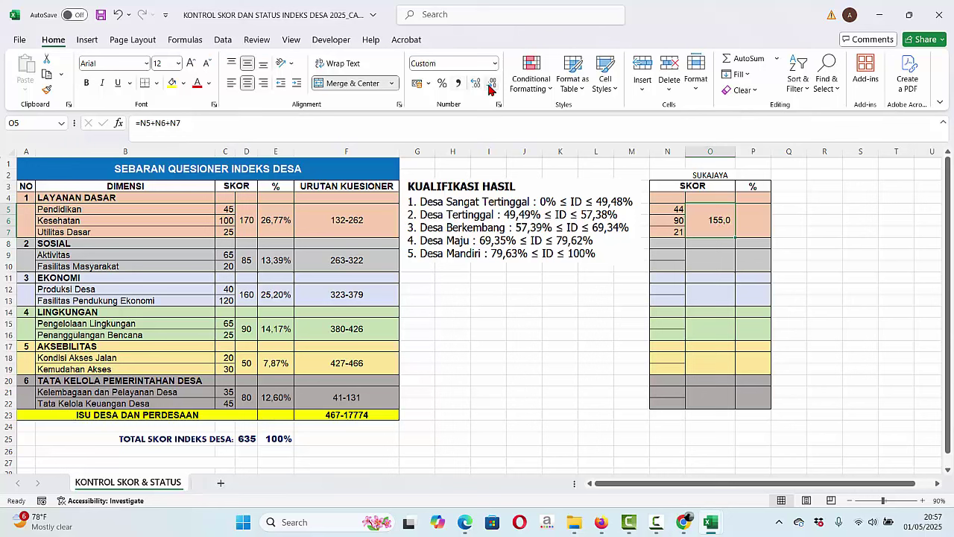
left_click(491, 86)
Calculate the SUKAJAYA Layanan Dasar percentage in P5 by dividing its total by the overall index score, using =O5/D25.
left_click(759, 232)
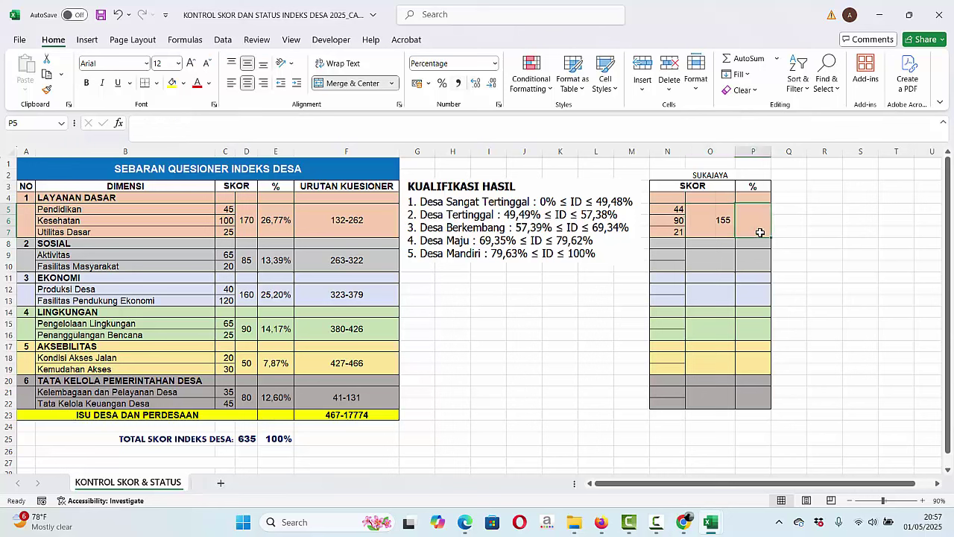
type("=")
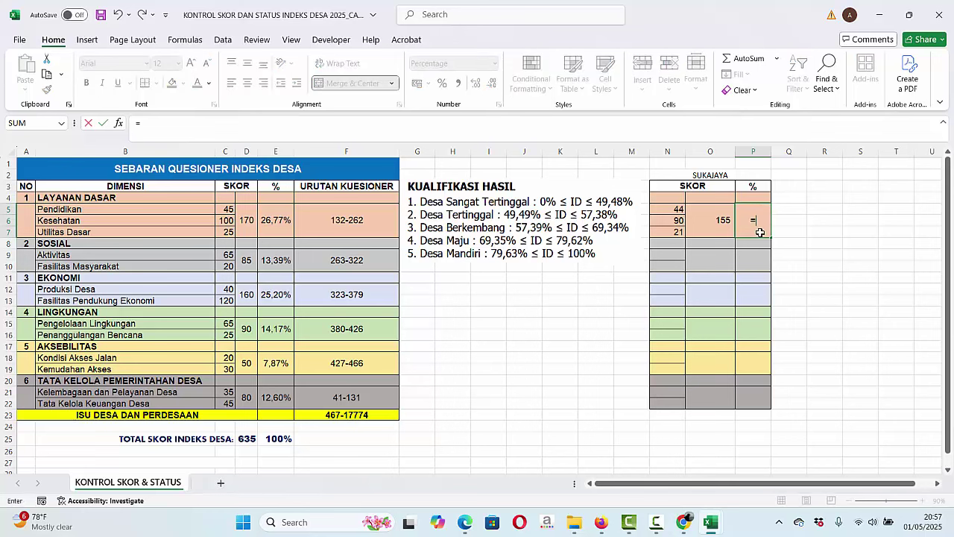
left_click(701, 218)
type("/")
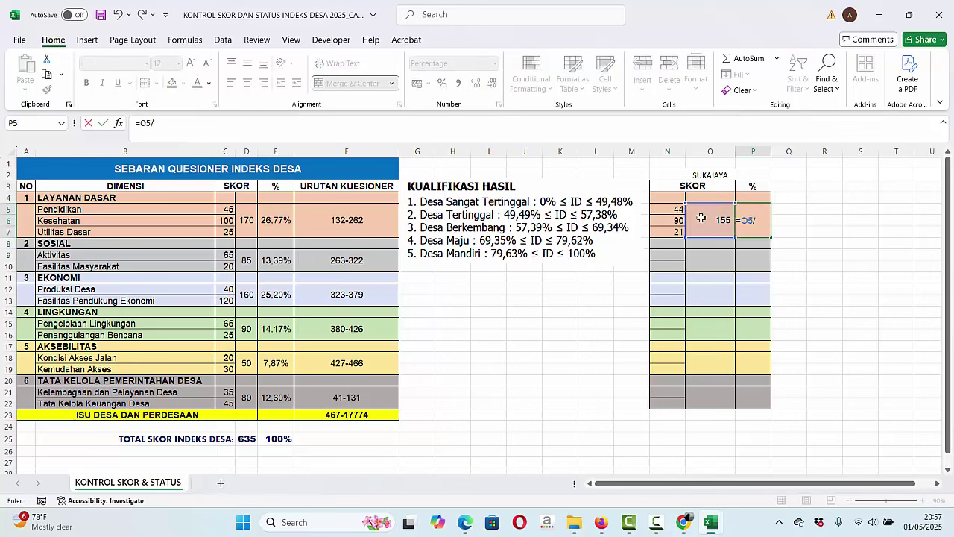
left_click(249, 439)
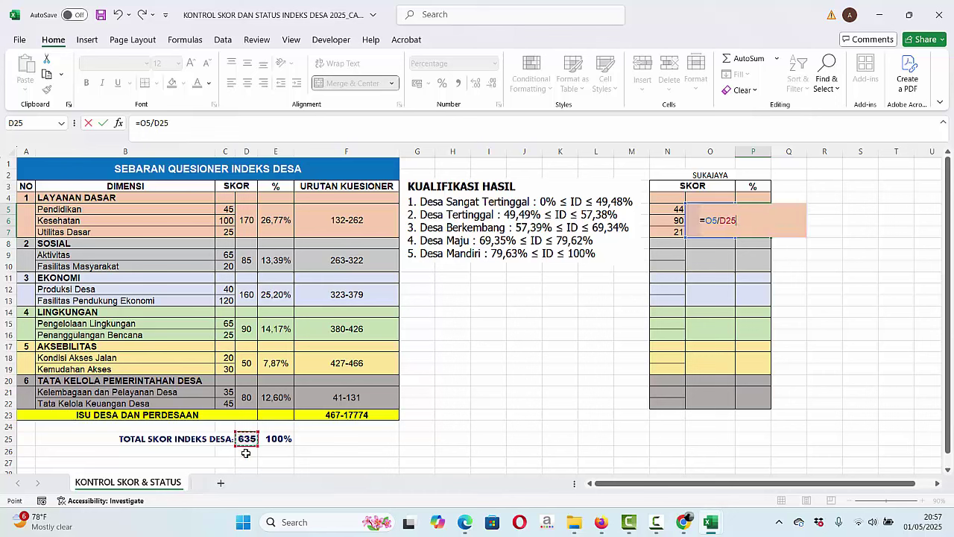
key("Return")
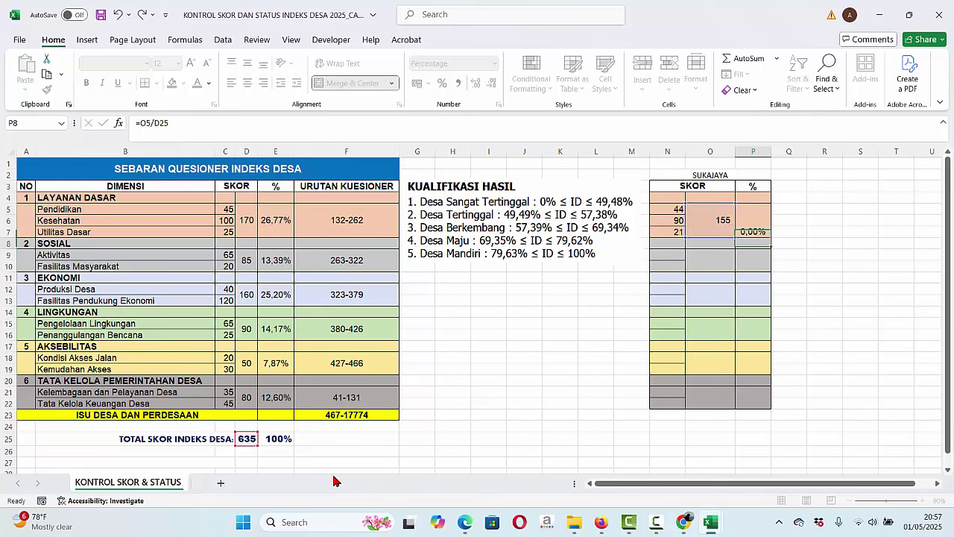
left_click(754, 221)
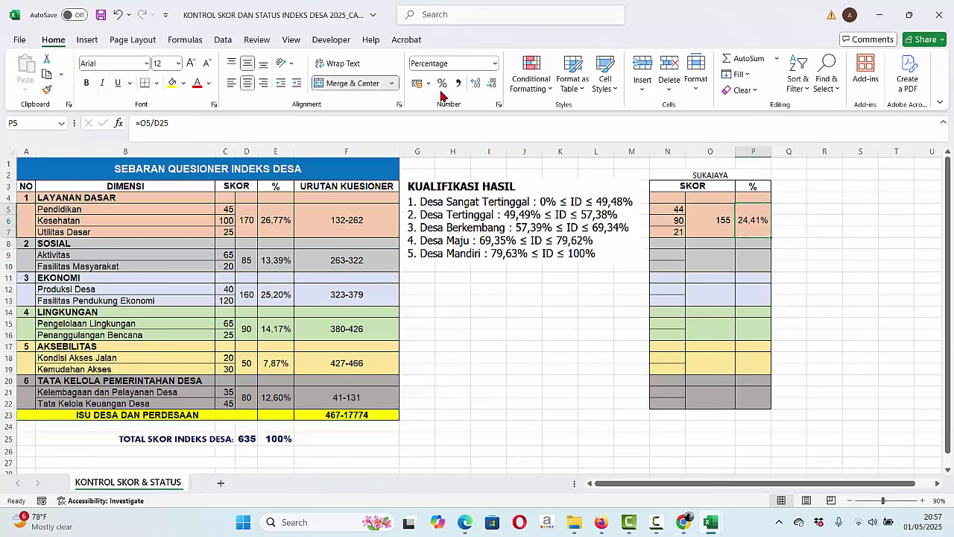
Auto-fit the width of column O, which holds the SUKAJAYA dimension totals.
left_click(833, 304)
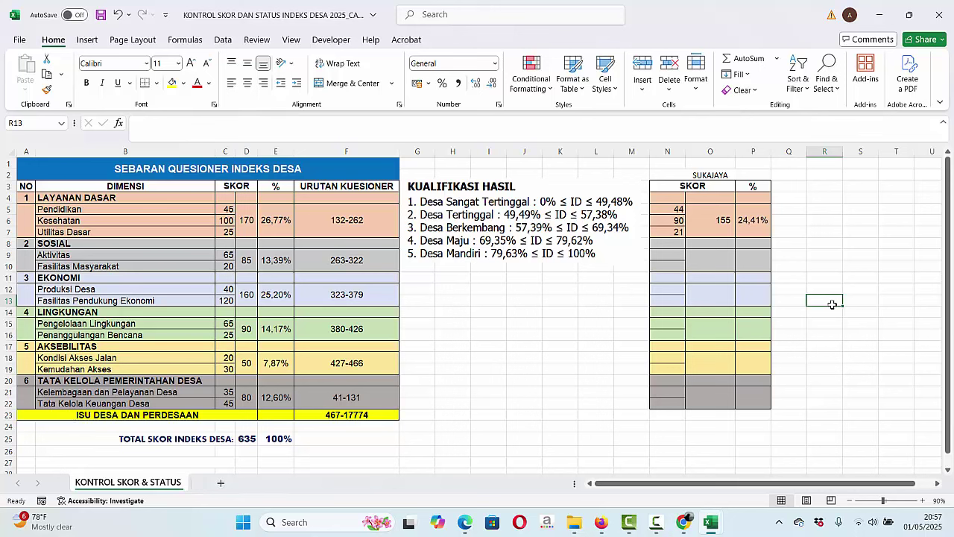
double_click(734, 152)
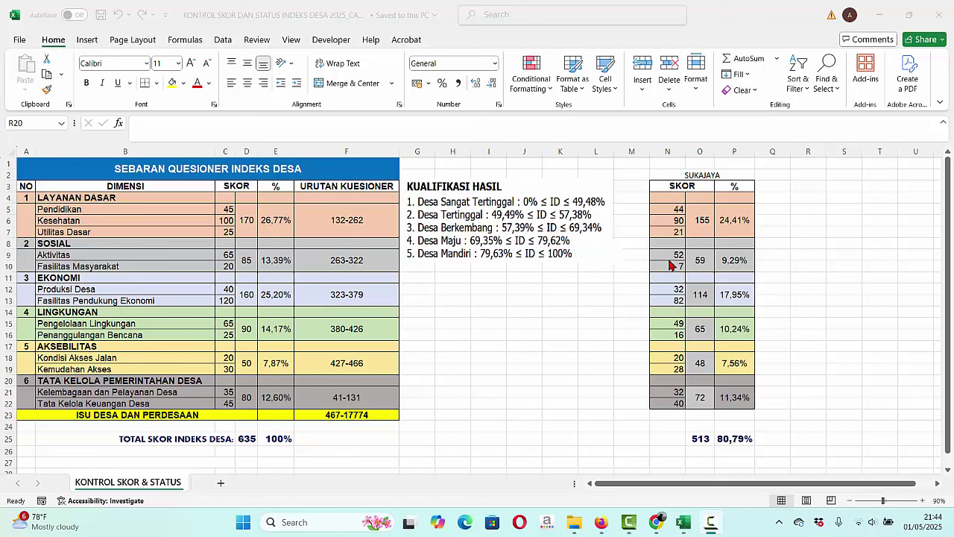
Inspect the Aktivitas link in N9 and highlight the Sub-Dimensi Pendidikan row 5 on the filled questionnaire's RUMUSAN sheet.
left_click(673, 257)
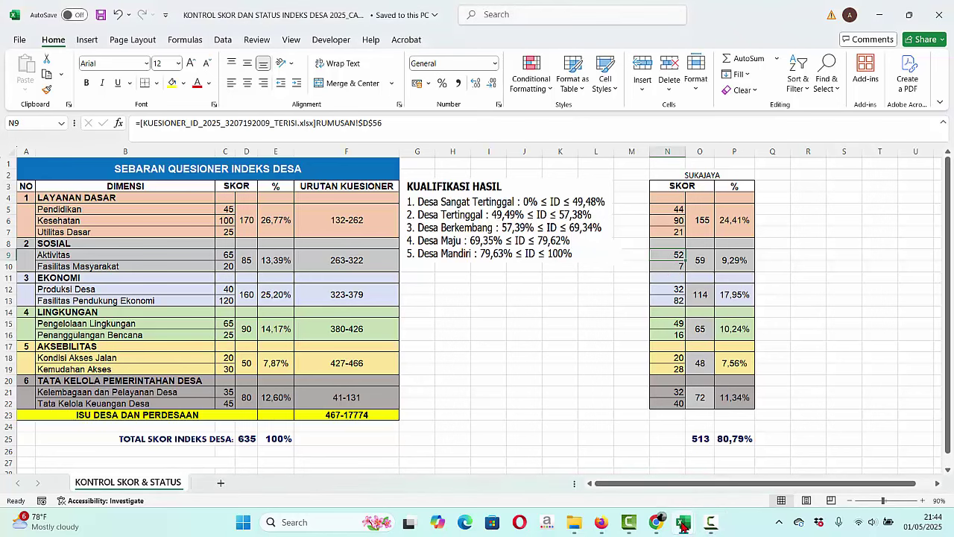
mouse_move(682, 525)
left_click(716, 432)
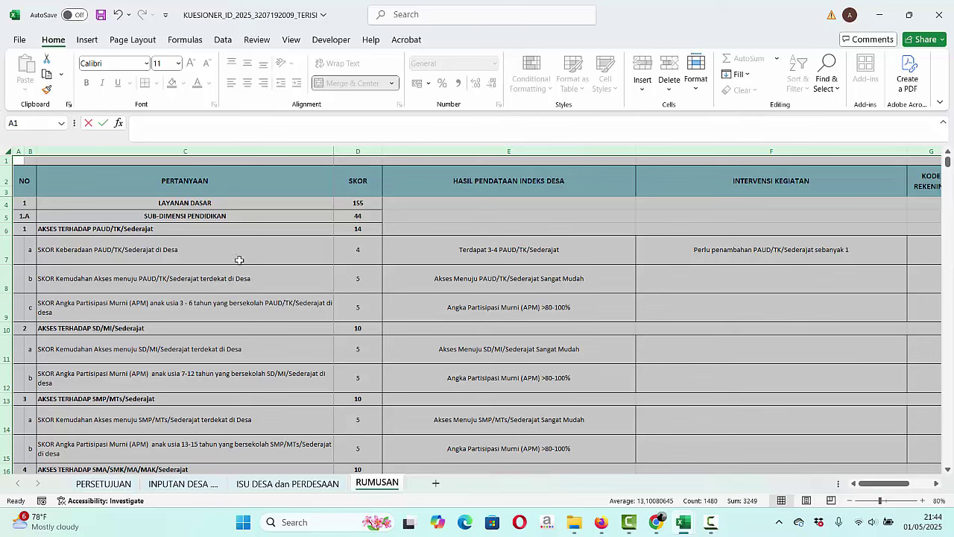
left_click(281, 316)
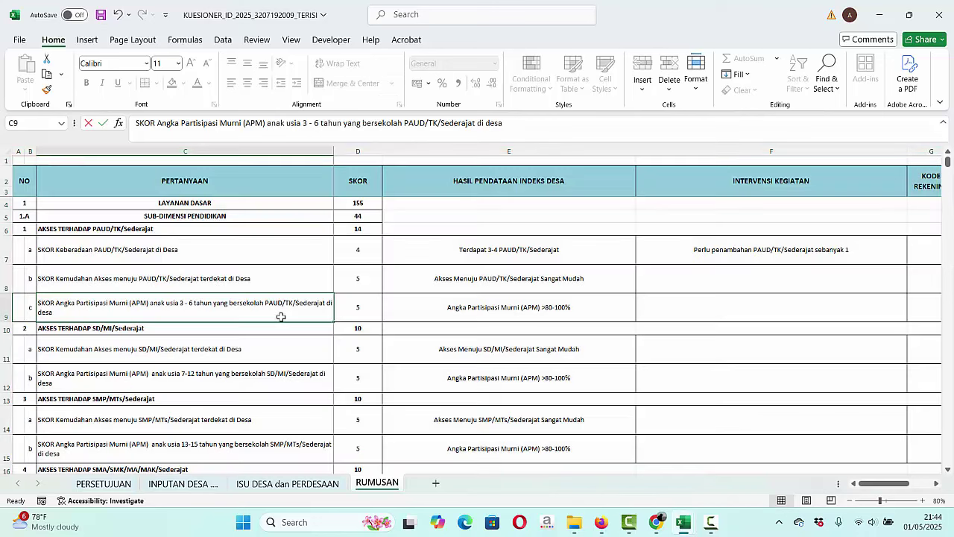
key("Up")
key("Up")
key("Up")
key("Up")
key("Up")
key("Up")
key("Up")
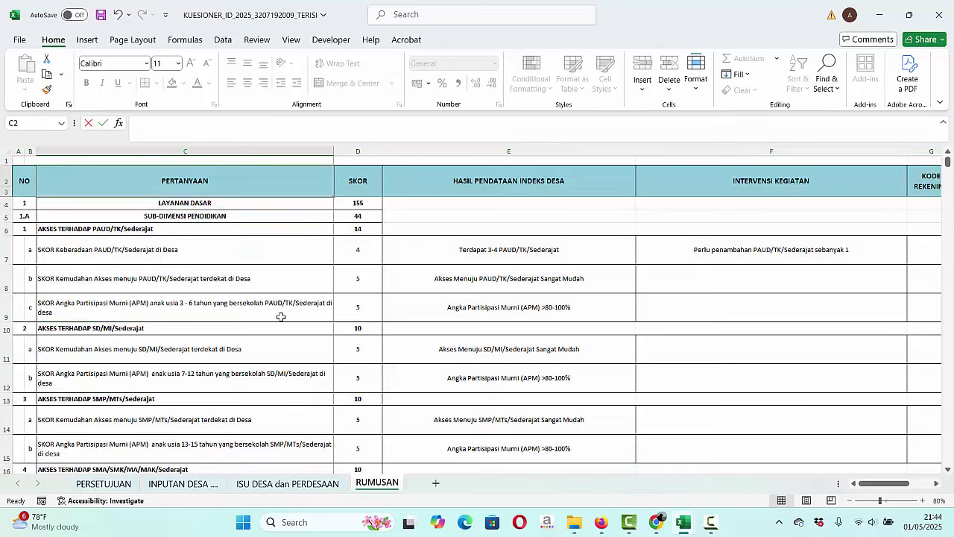
key("Down")
key("Down")
key("Down")
key("Down")
key("Down")
key("Up")
key("Up")
key("Up")
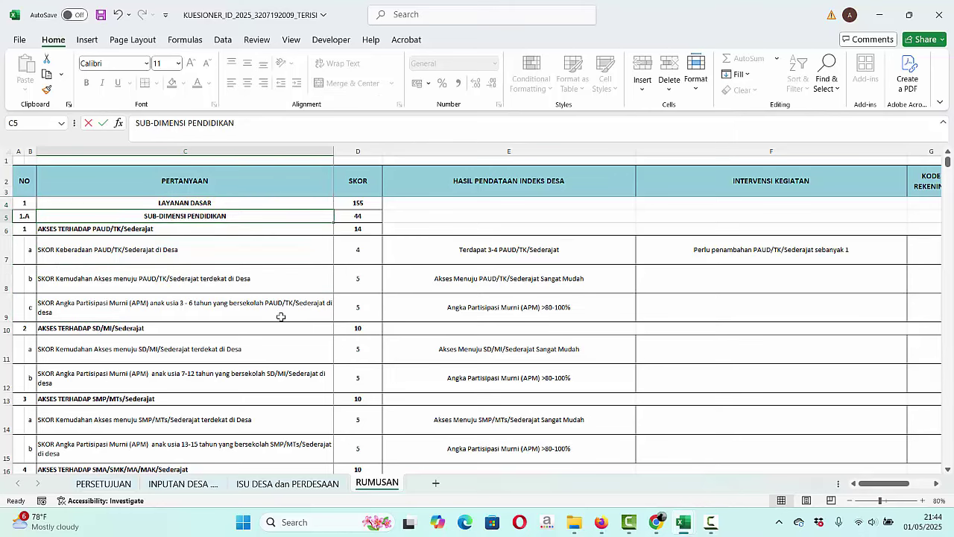
left_click(7, 215)
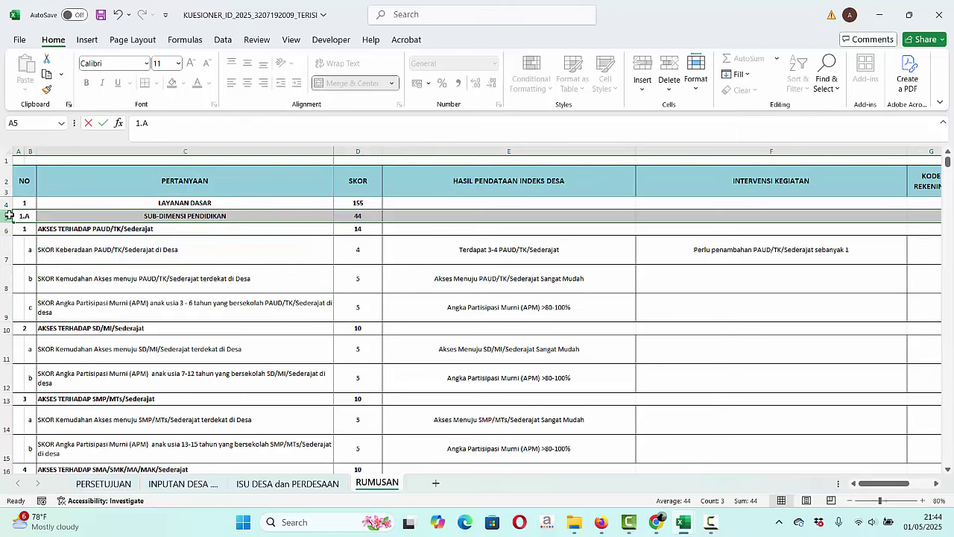
Locate and highlight the Sub-Dimensi Kesehatan row 19 on the RUMUSAN sheet.
key("Down")
key("Down")
key("Down")
key("Down")
key("Down")
key("Down")
key("Down")
key("Down")
key("Down")
key("Down")
key("Down")
key("Down")
key("Down")
key("Down")
key("Down")
key("Down")
key("Down")
key("Down")
key("Down")
key("Down")
key("Down")
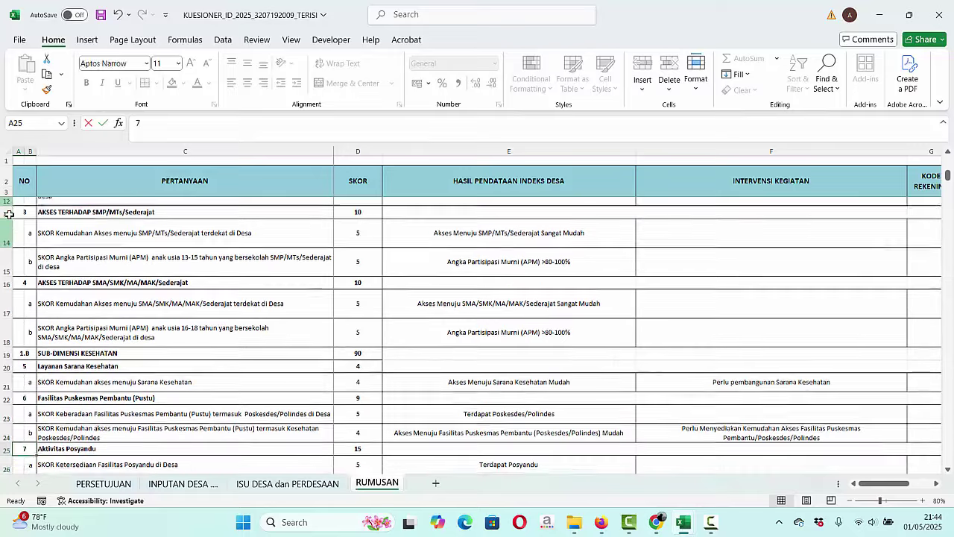
left_click(8, 345)
Locate and highlight the Sub-Dimensi Utilitas Dasar row 47 on the RUMUSAN sheet.
key("Down")
key("Down")
key("Down")
key("Down")
key("Down")
key("Down")
key("Down")
key("Down")
key("Down")
key("Down")
key("Down")
key("Down")
key("Down")
key("Down")
key("Down")
key("Down")
key("Down")
key("Down")
key("Down")
key("Down")
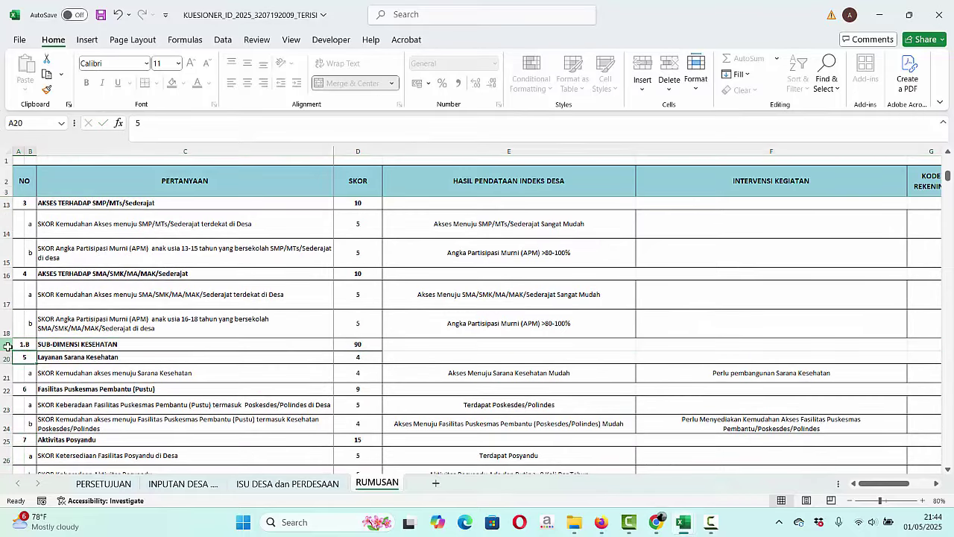
key("Down")
key("Down")
key("Down")
key("Down")
key("Down")
key("Down")
key("Down")
key("Down")
key("Down")
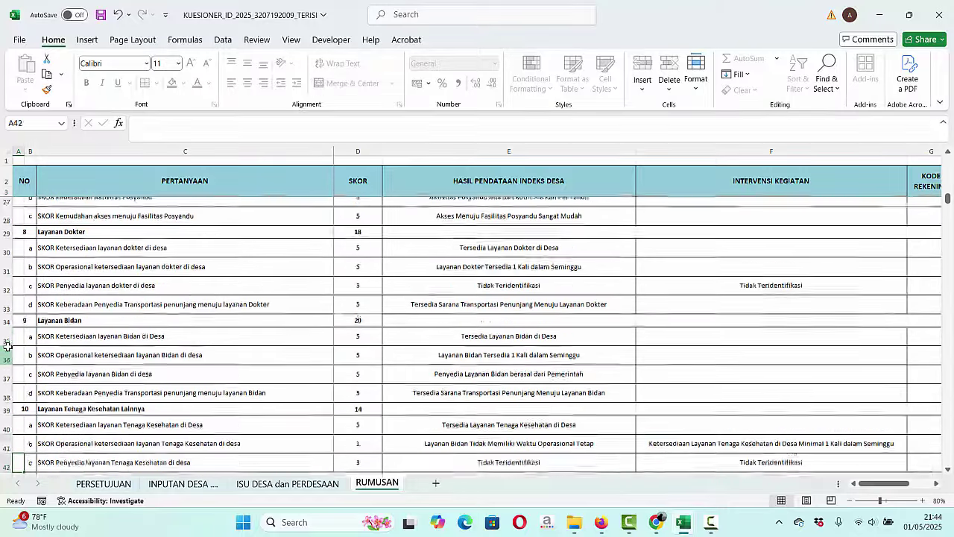
key("Down")
key("Down")
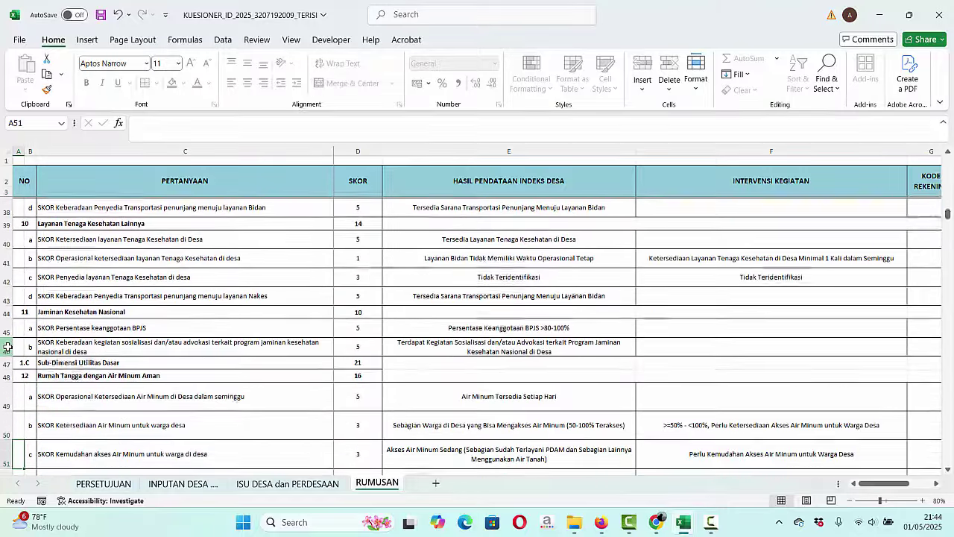
left_click(5, 363)
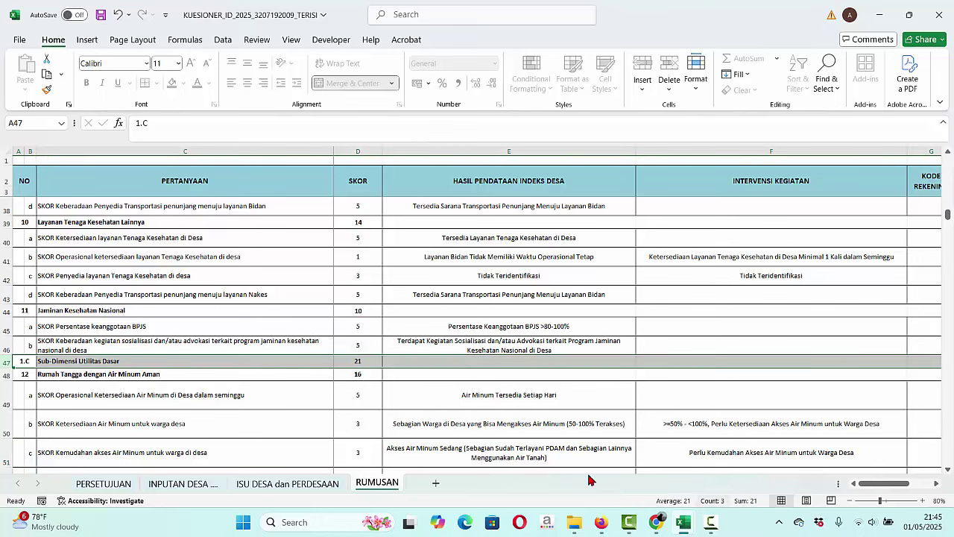
Locate and highlight the Sub-Dimensi Aktivitas row 56 on the RUMUSAN sheet.
key("Down")
key("Down")
key("Down")
key("Down")
key("Down")
key("Down")
key("Down")
key("Down")
key("Down")
key("Down")
key("Down")
key("Down")
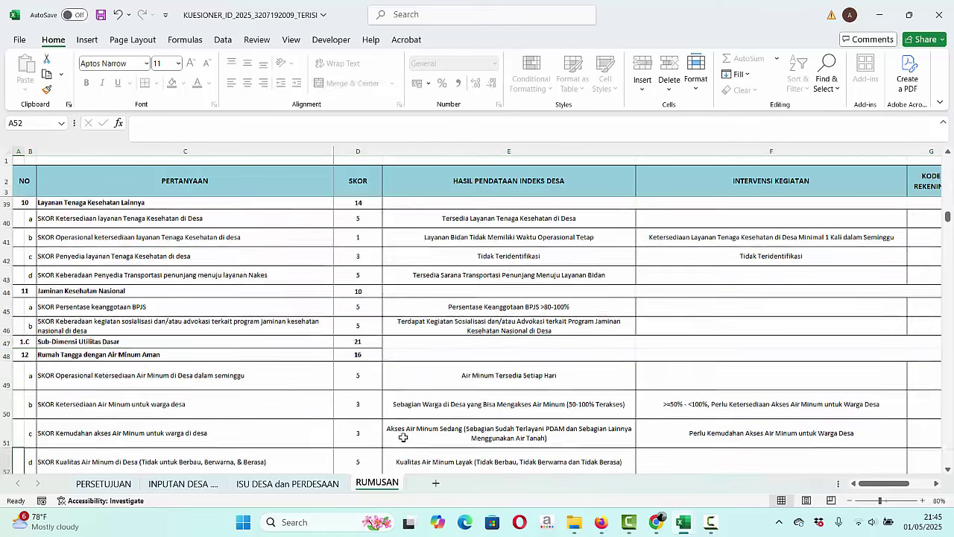
key("Down")
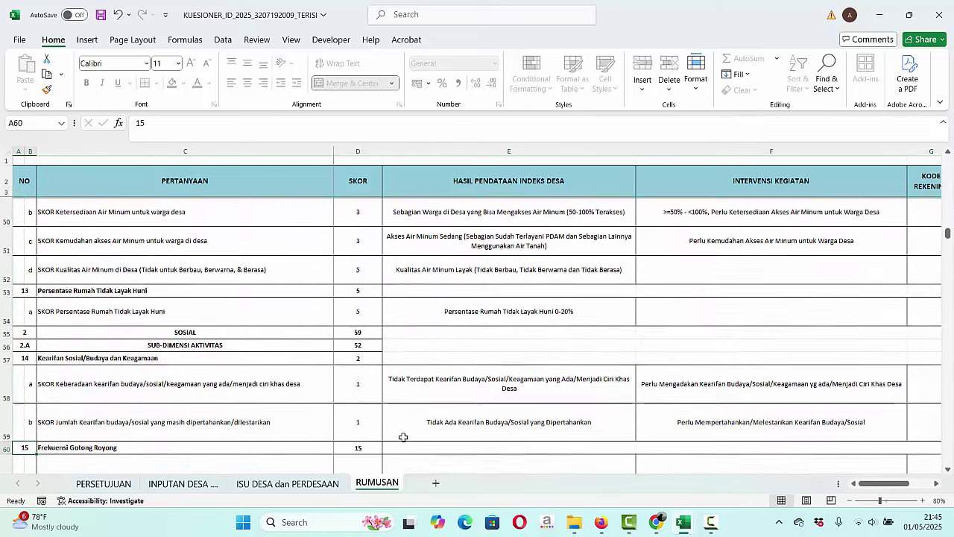
left_click(6, 344)
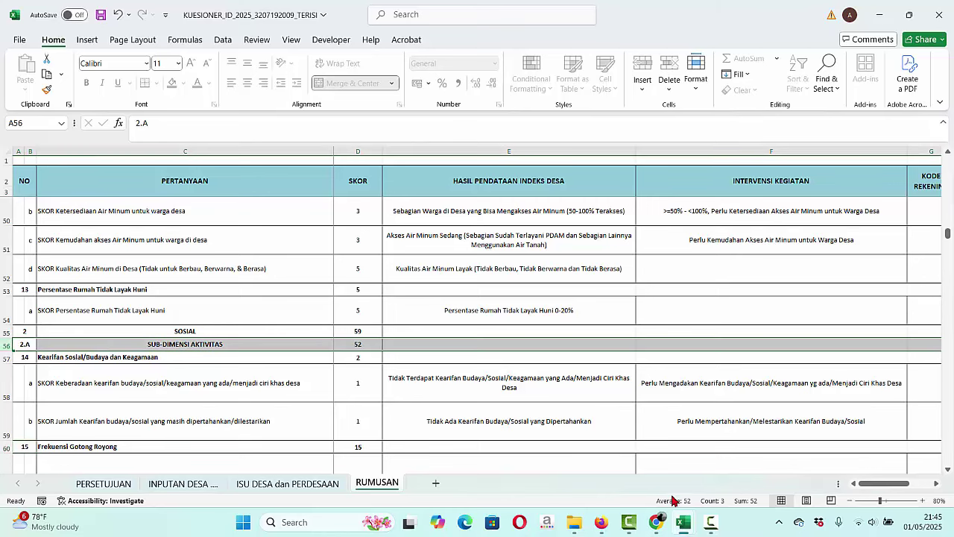
Inspect the Fasilitas Masyarakat link in the control workbook's N10 and highlight its source row 75 on the questionnaire's RUMUSAN sheet.
left_click(589, 447)
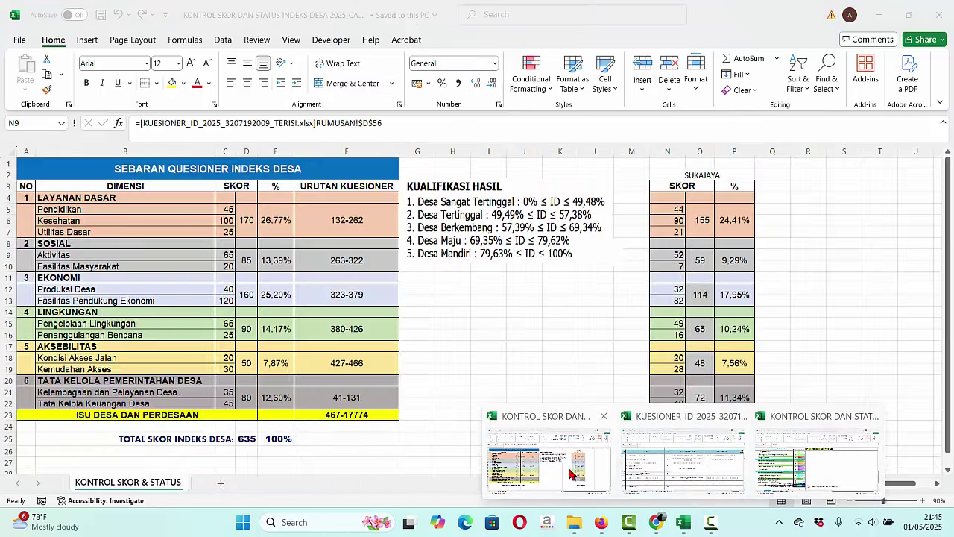
left_click(676, 266)
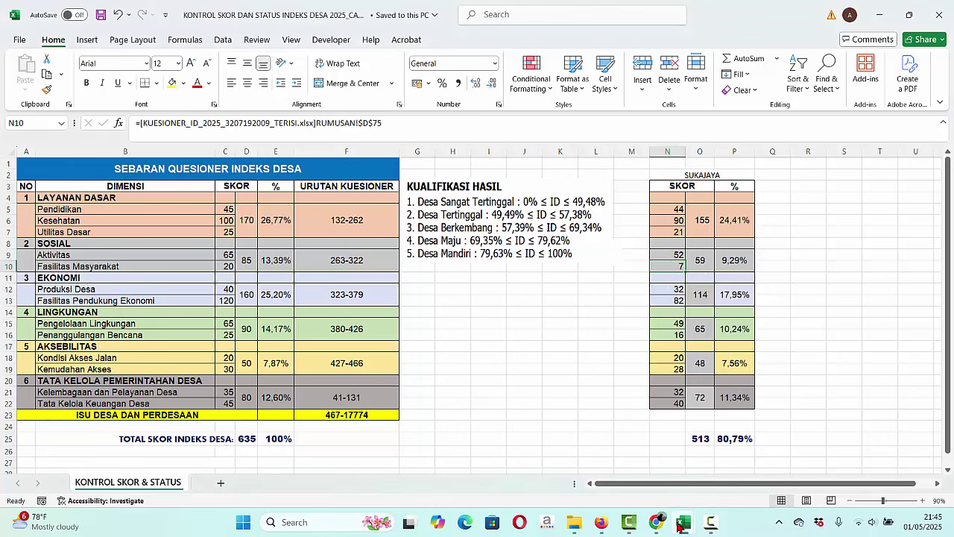
mouse_move(679, 526)
left_click(669, 468)
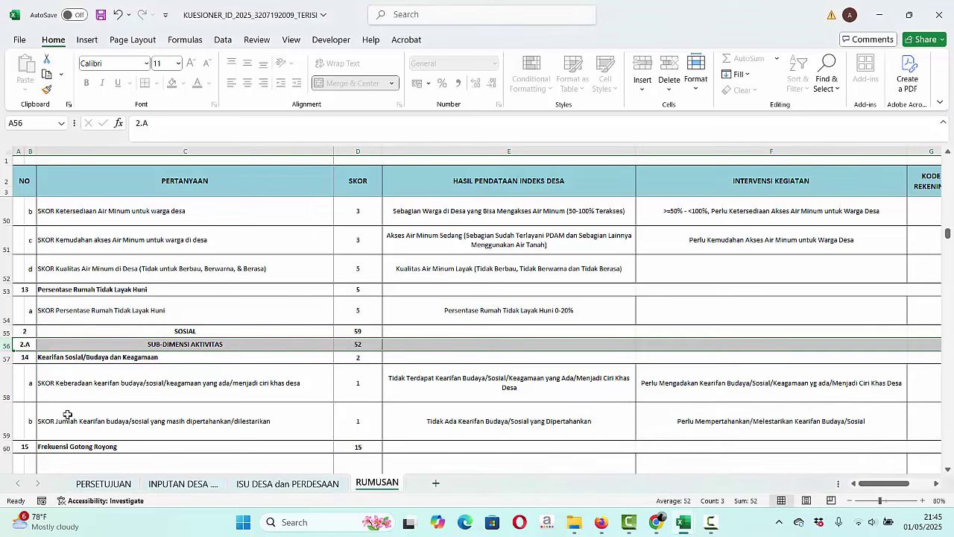
key("Down")
key("Down")
key("Down")
key("Down")
key("Down")
key("Down")
key("Down")
key("Down")
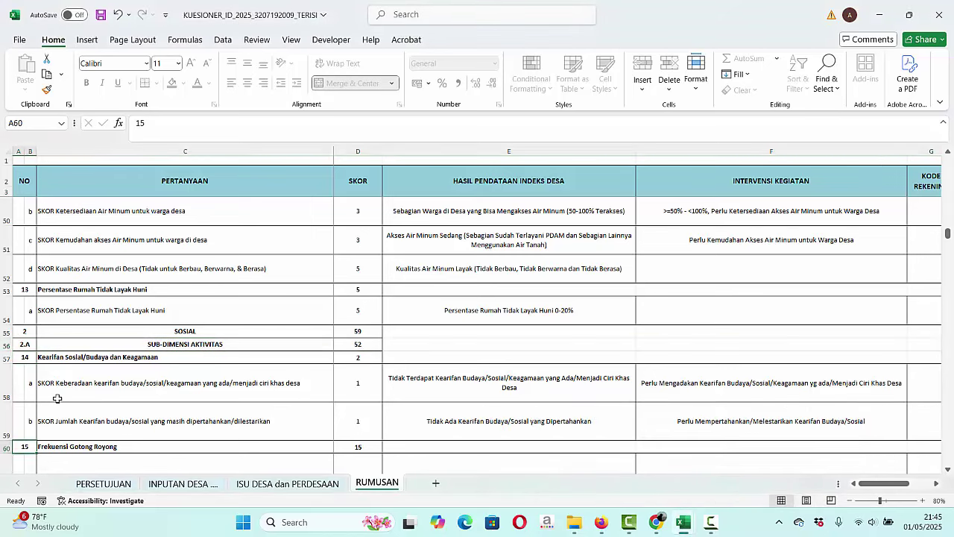
key("Down")
key("Down")
key("Down")
key("Down")
key("Down")
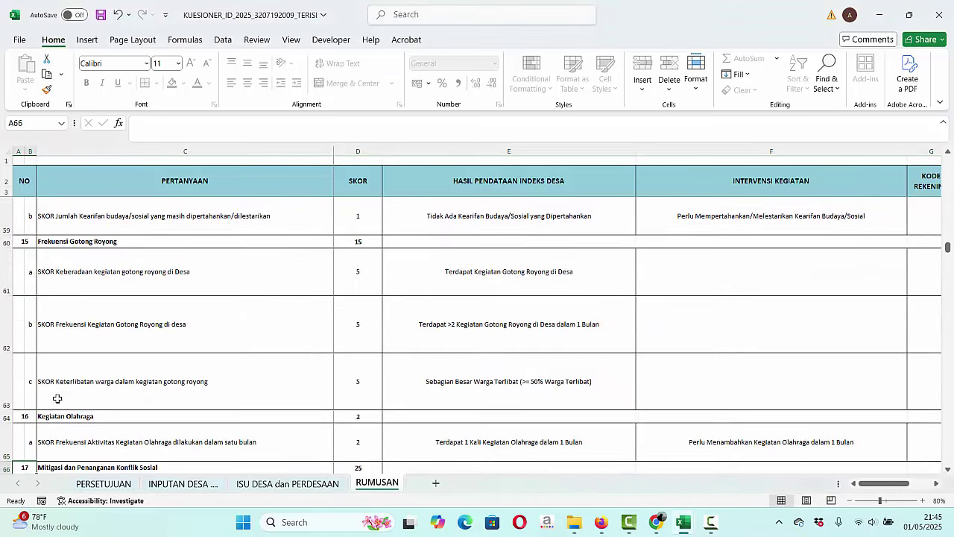
key("Down")
key("Down")
key("Down")
key("Down")
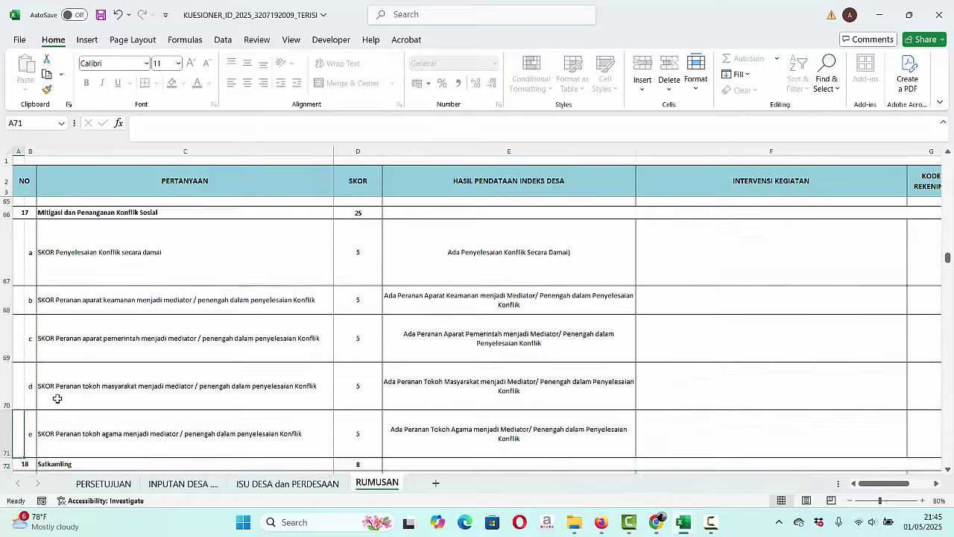
key("Down")
key("Down")
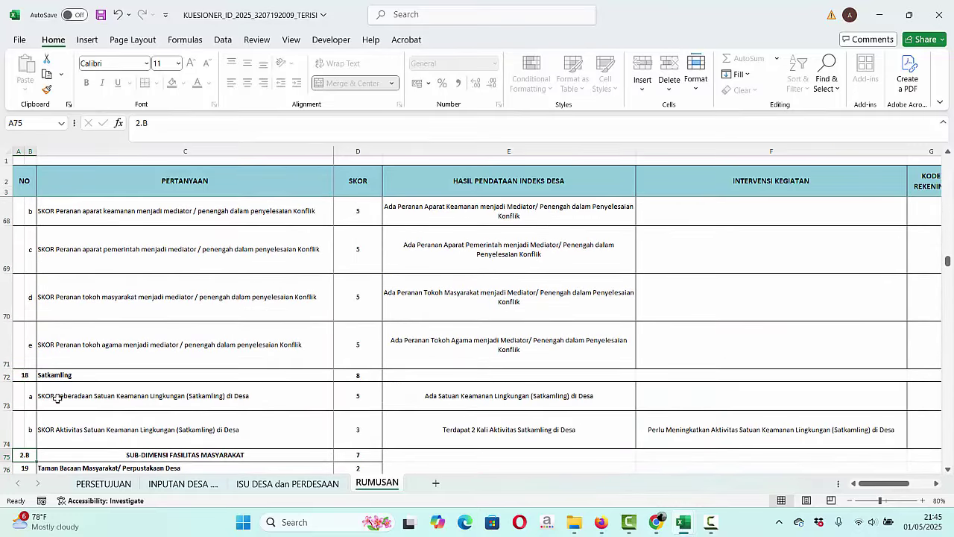
left_click(6, 456)
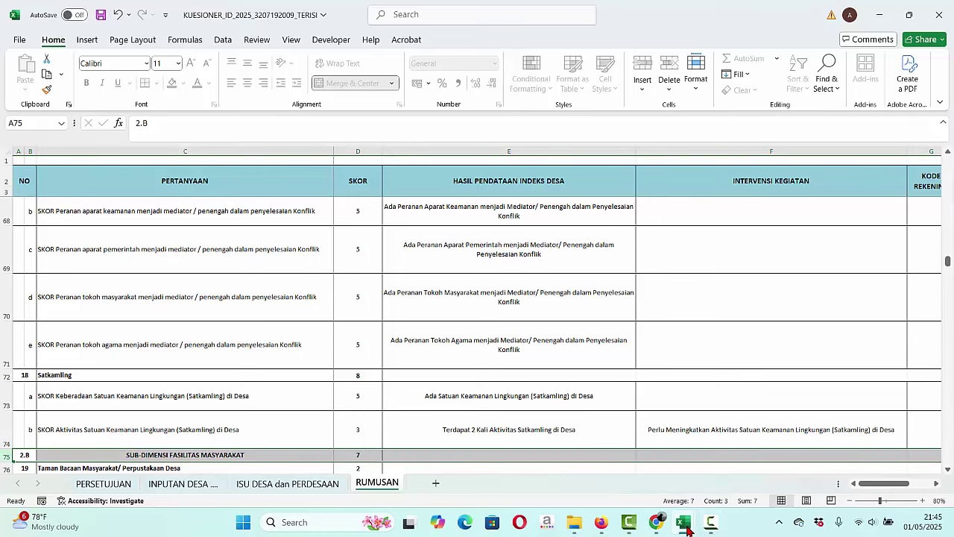
Return to the control workbook and clear the SUKAJAYA total score formula in O25.
mouse_move(683, 523)
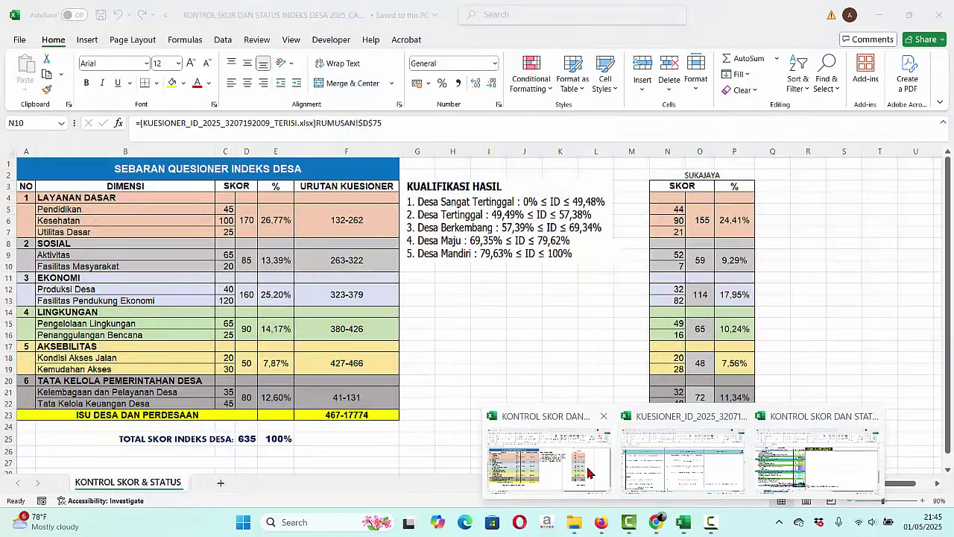
left_click(589, 471)
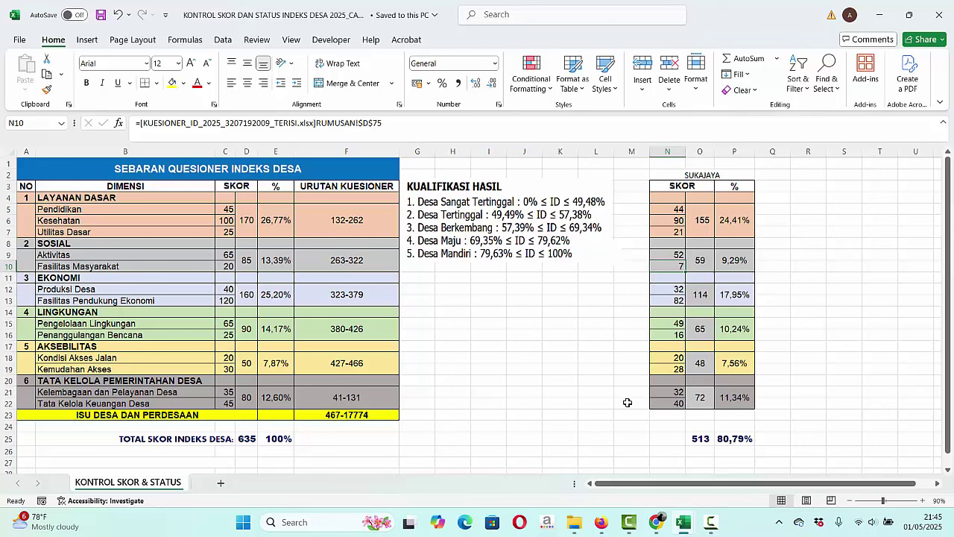
left_click(701, 439)
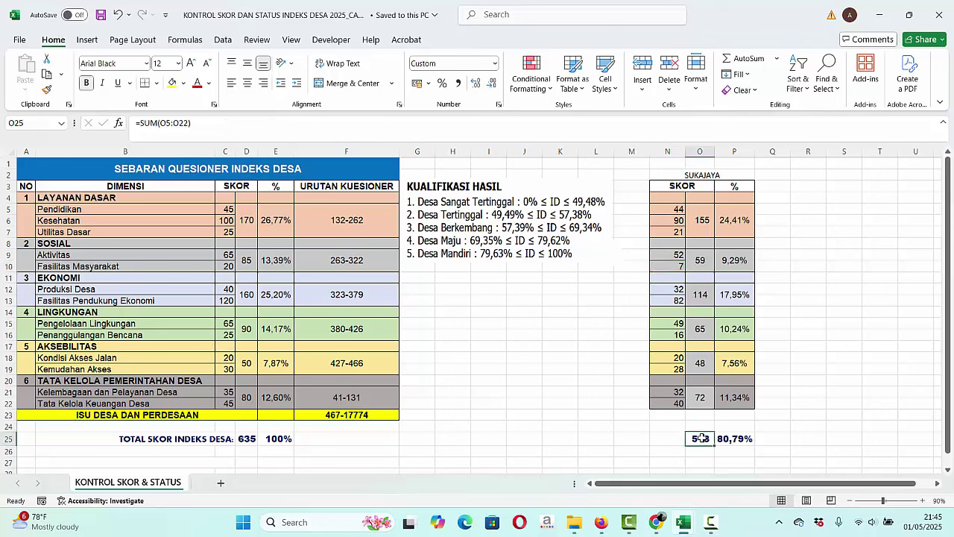
key("Delete")
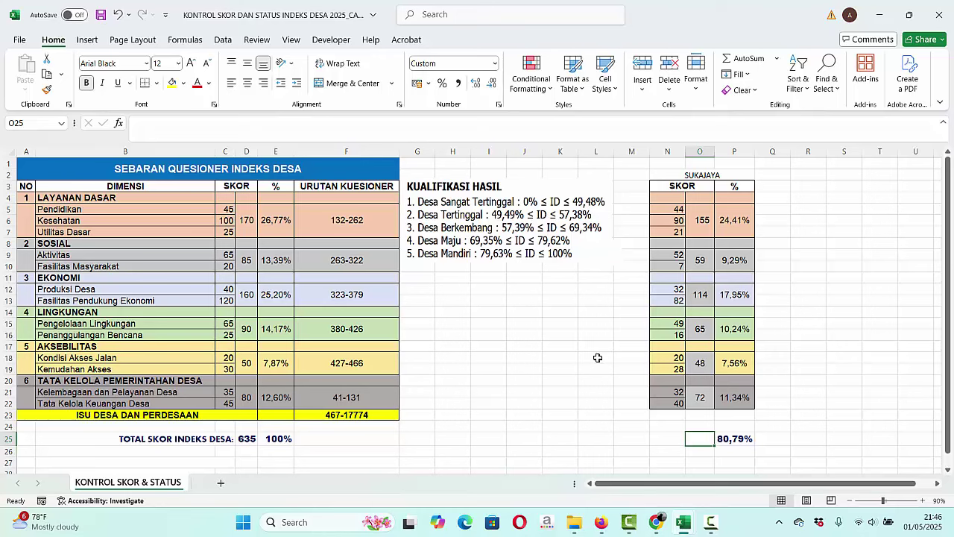
Review the Indeks Desa dashboard in Chrome and the filled questionnaire workbook, and return to the control workbook in Excel.
left_click(658, 526)
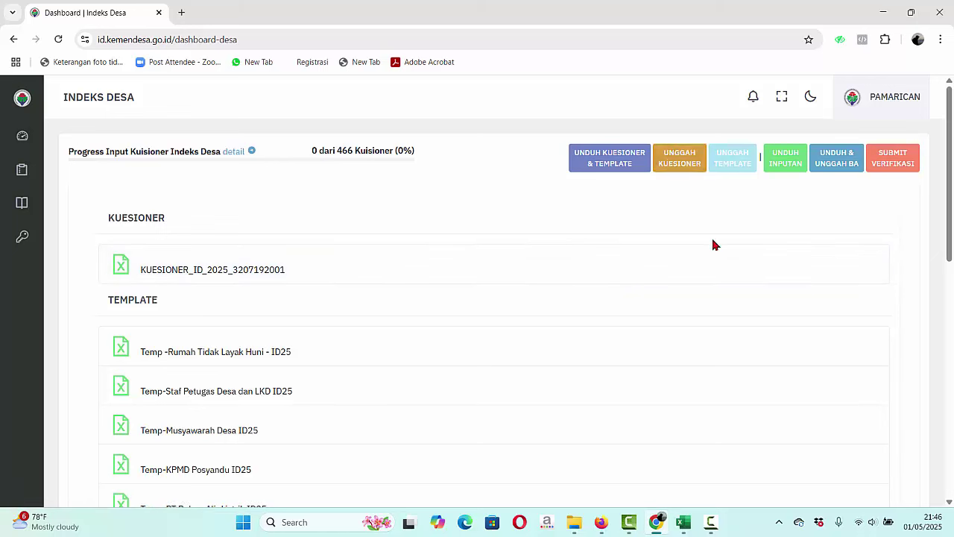
mouse_move(686, 528)
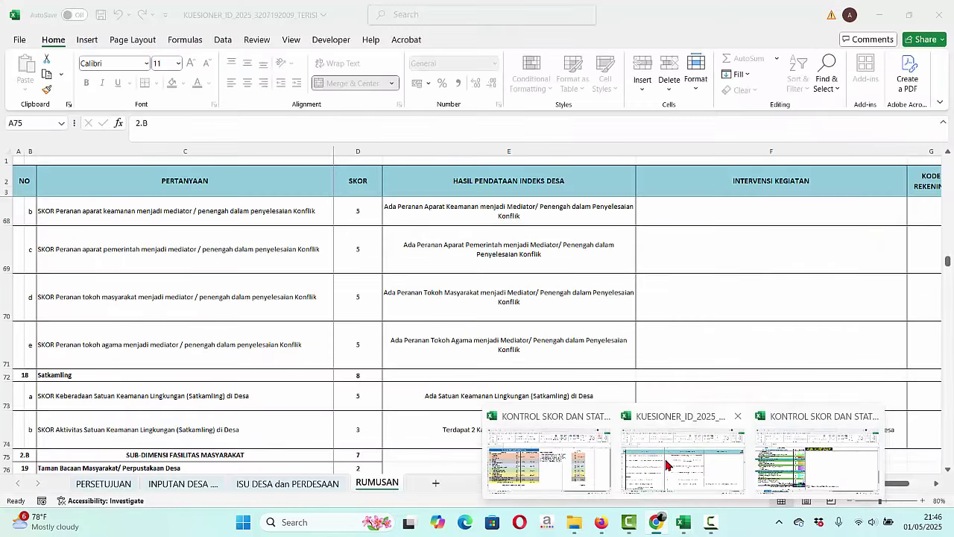
left_click(667, 464)
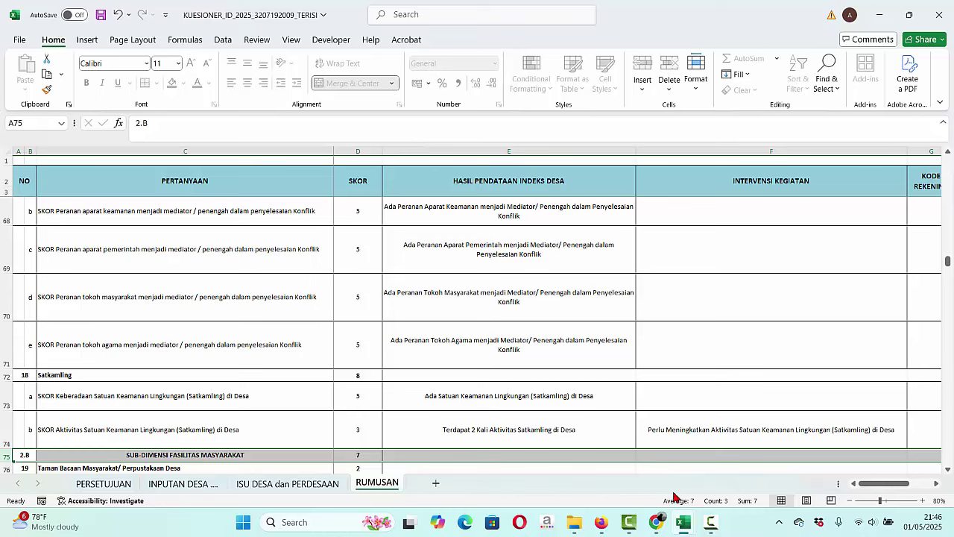
mouse_move(686, 527)
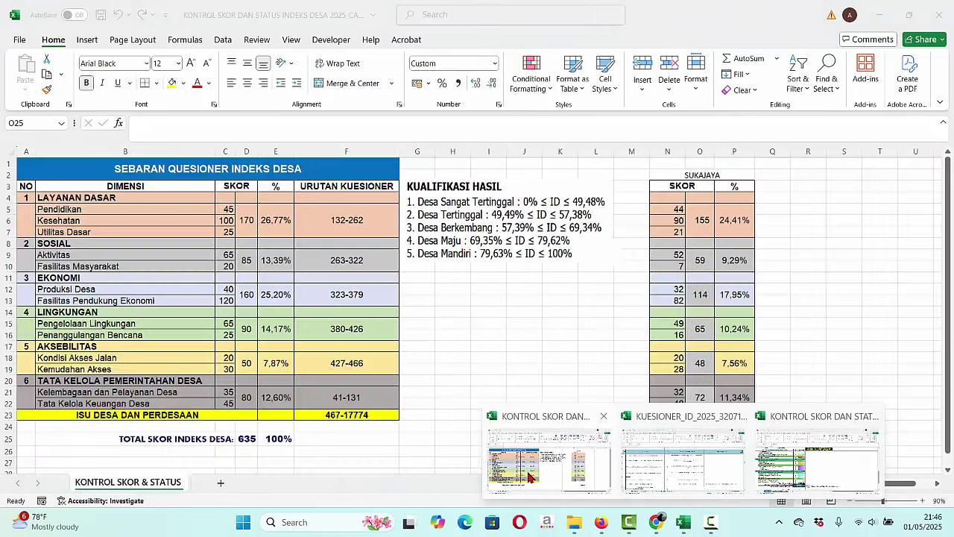
left_click(552, 464)
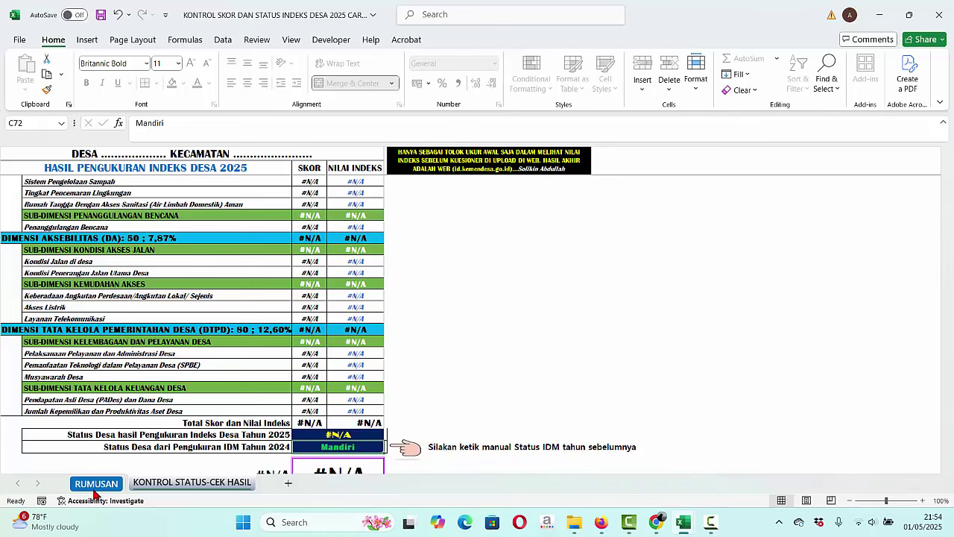
View the KONTROL STATUS-CEK HASIL sheet of the other control workbook and select its DESA/KECAMATAN heading in A1.
left_click(153, 485)
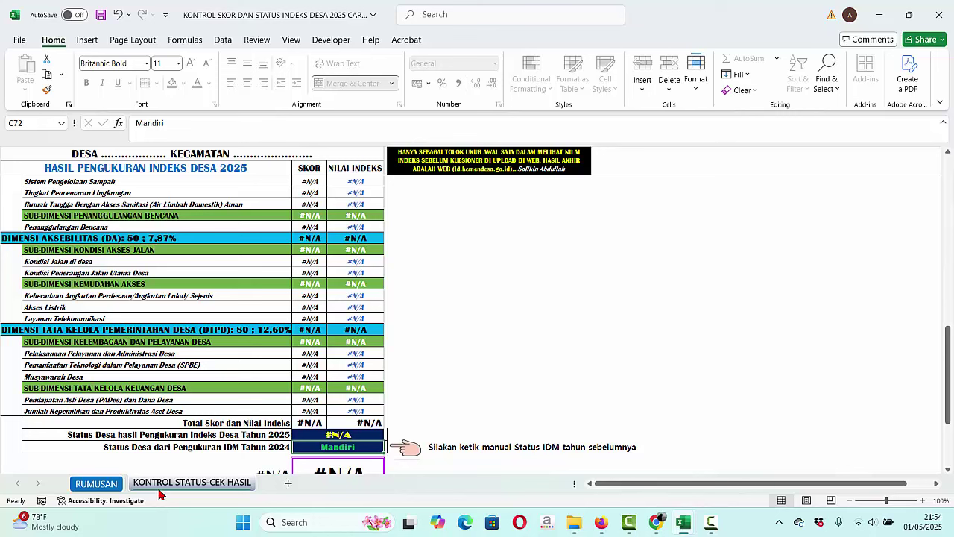
left_click(96, 153)
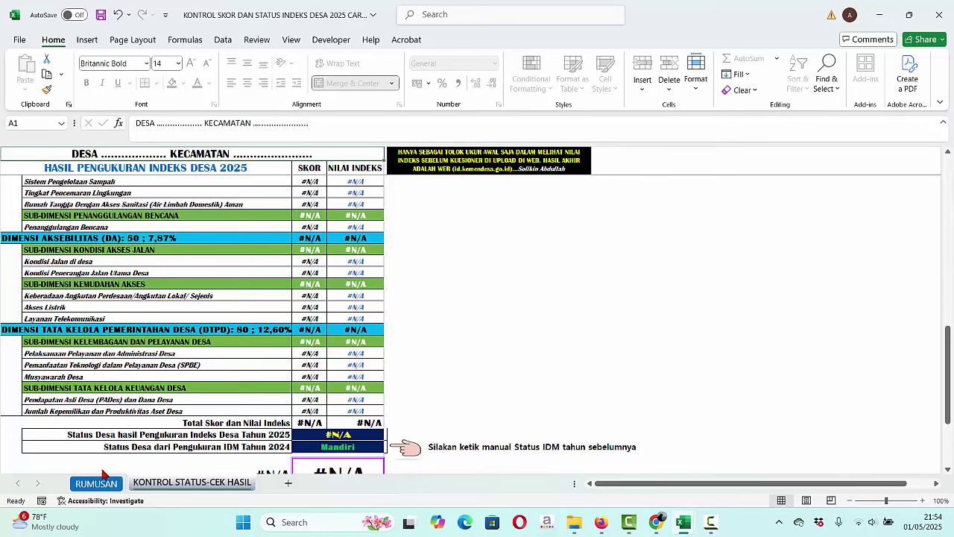
View the RUMUSAN sheet of the status control workbook and select its cell C13.
left_click(138, 482)
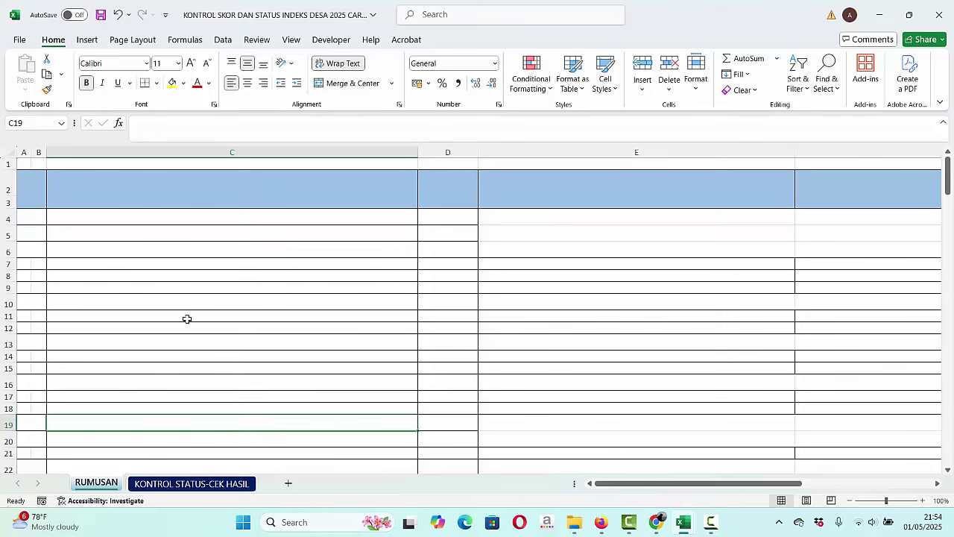
key("Up")
key("Up")
key("Up")
key("Up")
key("Up")
key("Up")
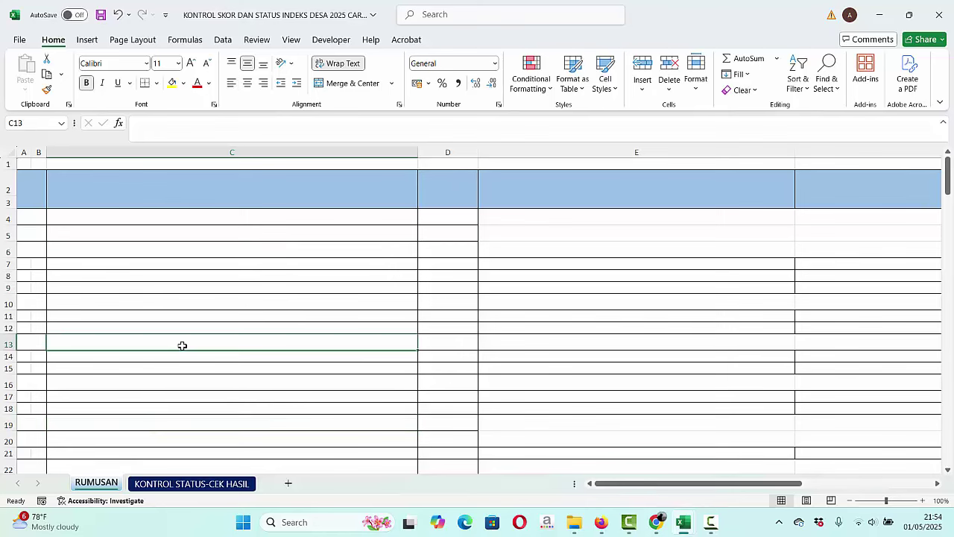
On the KONTROL STATUS-CEK HASIL sheet, enter Mandiri as the 2024 IDM village status in C72 and return to A1.
left_click(209, 486)
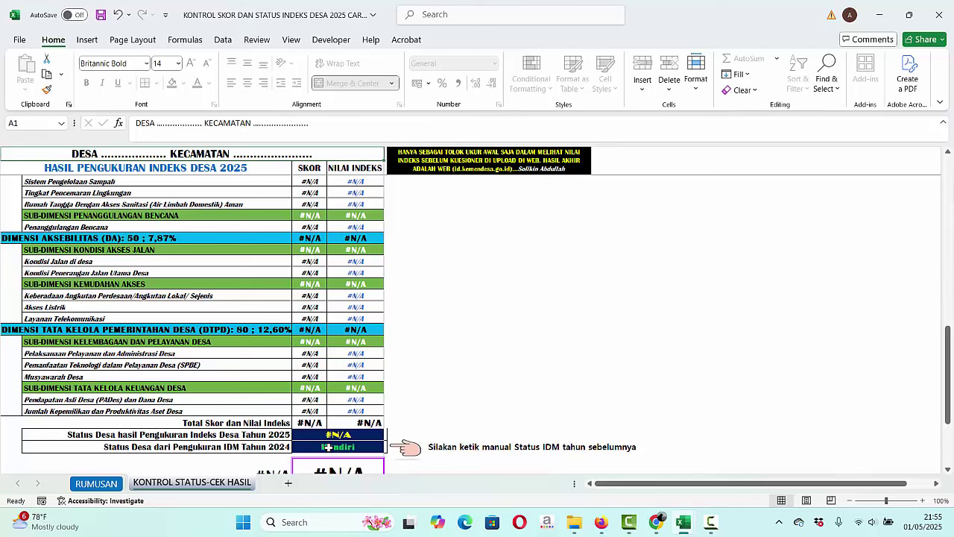
left_click(328, 447)
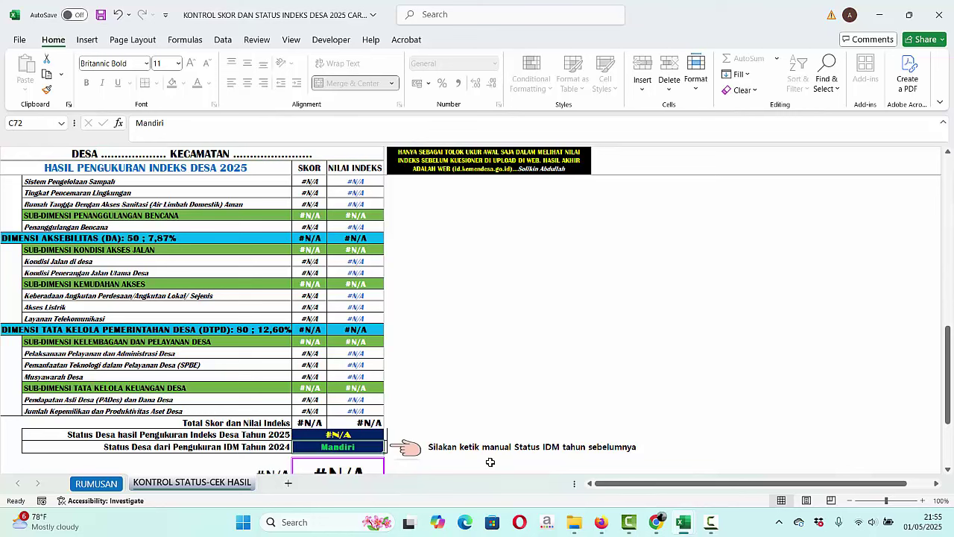
type("M")
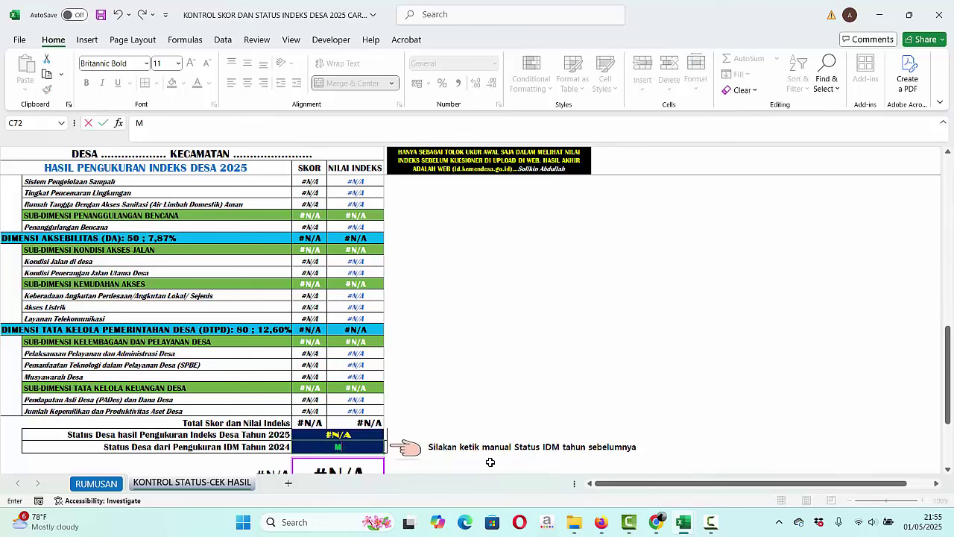
type("andiri")
key("ctrl+Home")
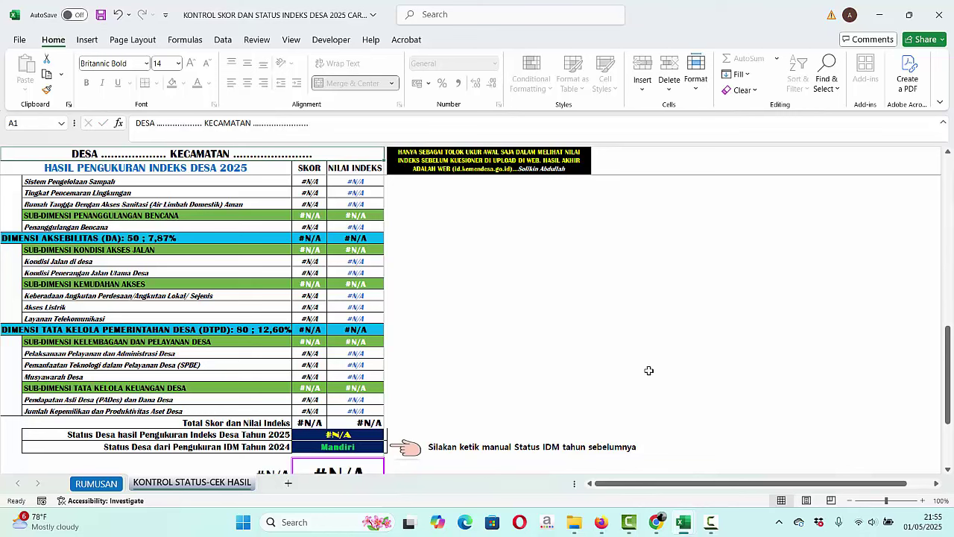
Switch to the filled questionnaire workbook and review its PERSETUJUAN, INPUTAN DESA and ISU DESA dan PERDESAAN sheets.
left_click(103, 485)
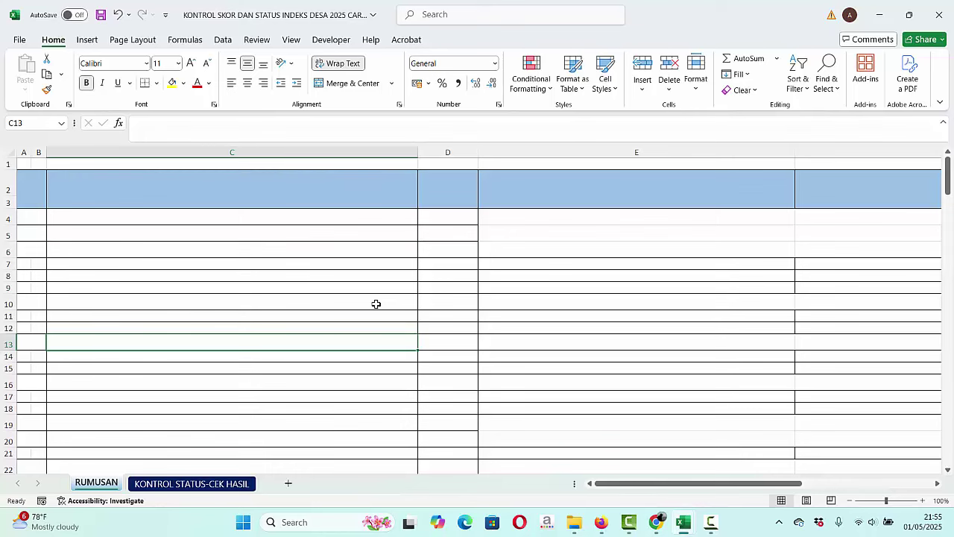
mouse_move(684, 525)
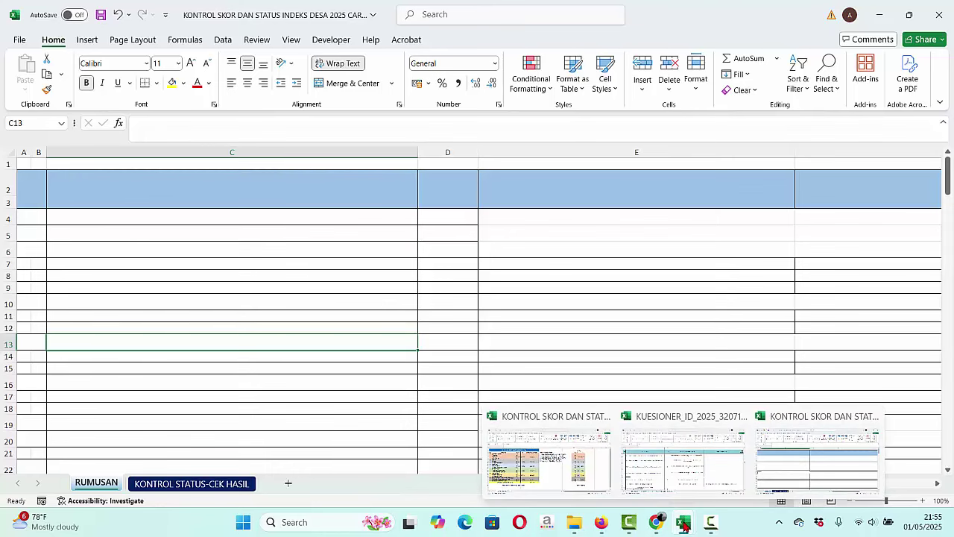
left_click(678, 466)
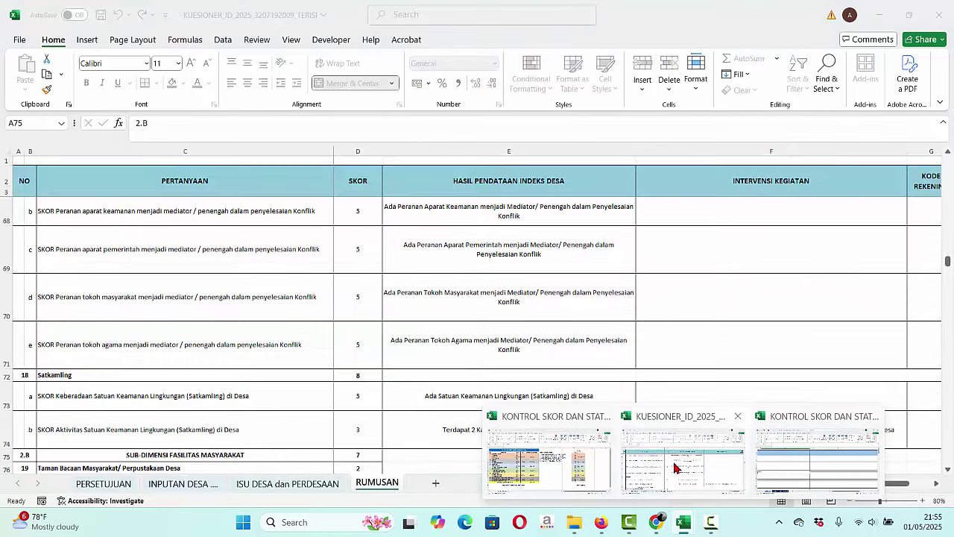
left_click(107, 485)
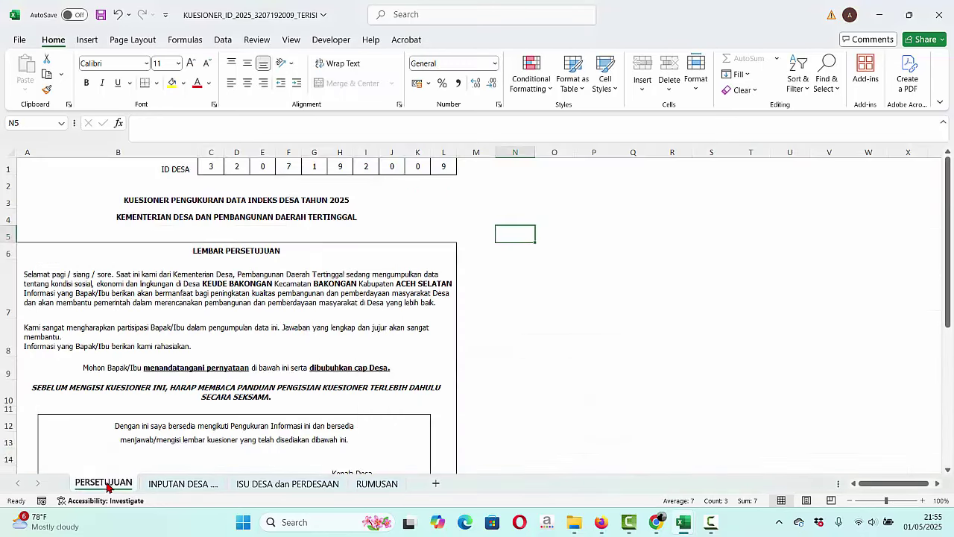
left_click(183, 483)
left_click(275, 484)
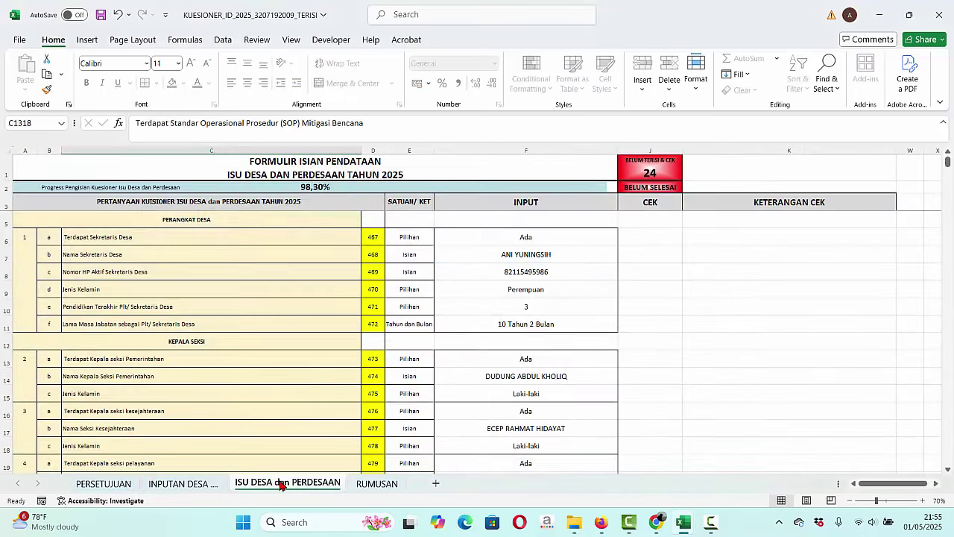
Copy the entire contents of the questionnaire workbook's RUMUSAN sheet.
left_click(365, 486)
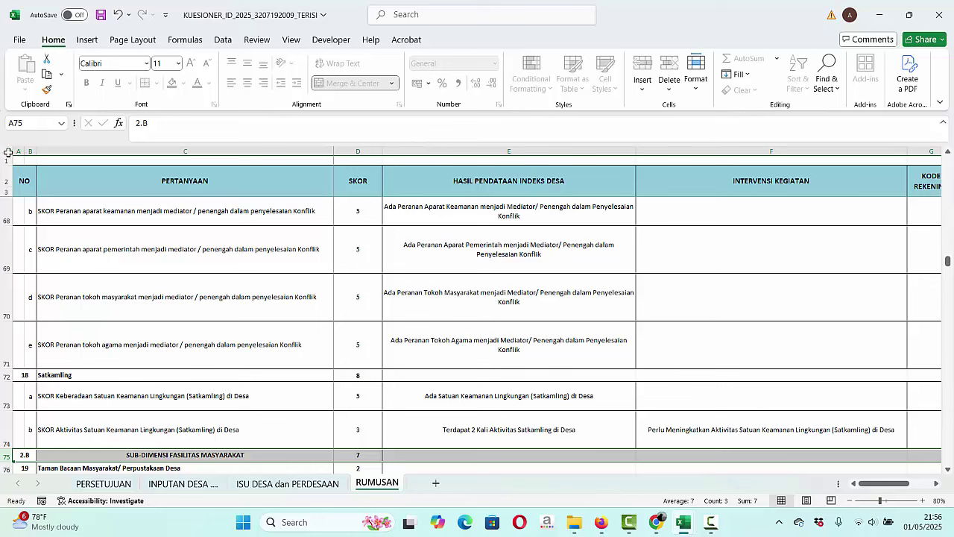
left_click(8, 152)
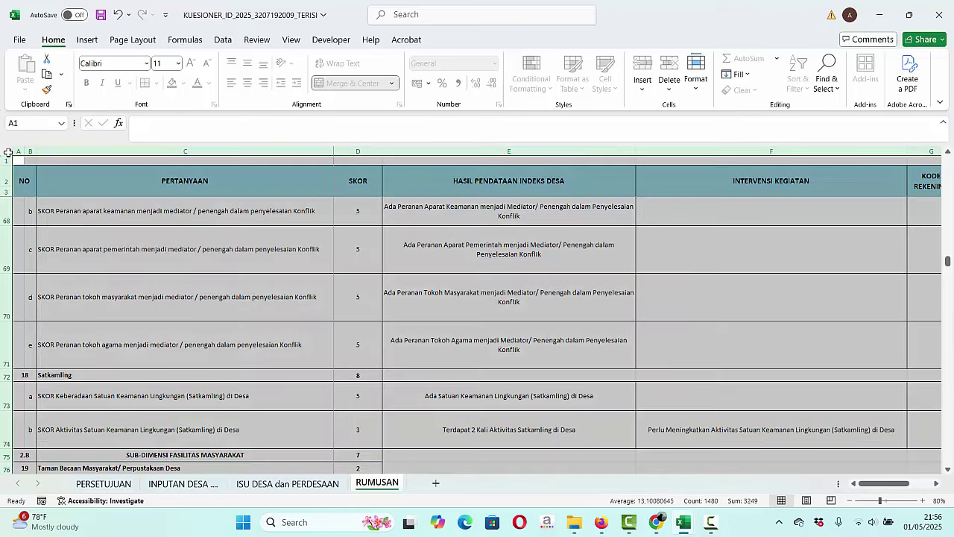
key("ctrl+c")
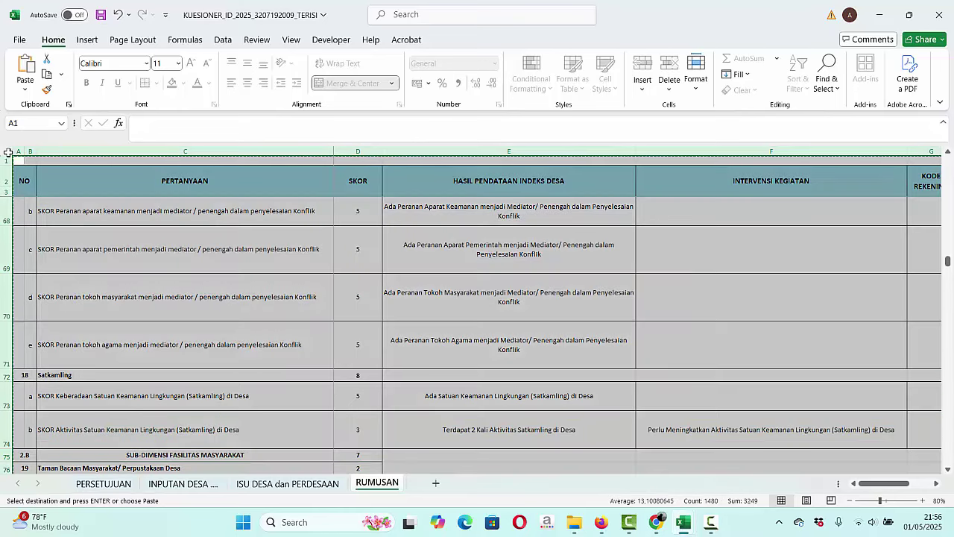
right_click(8, 152)
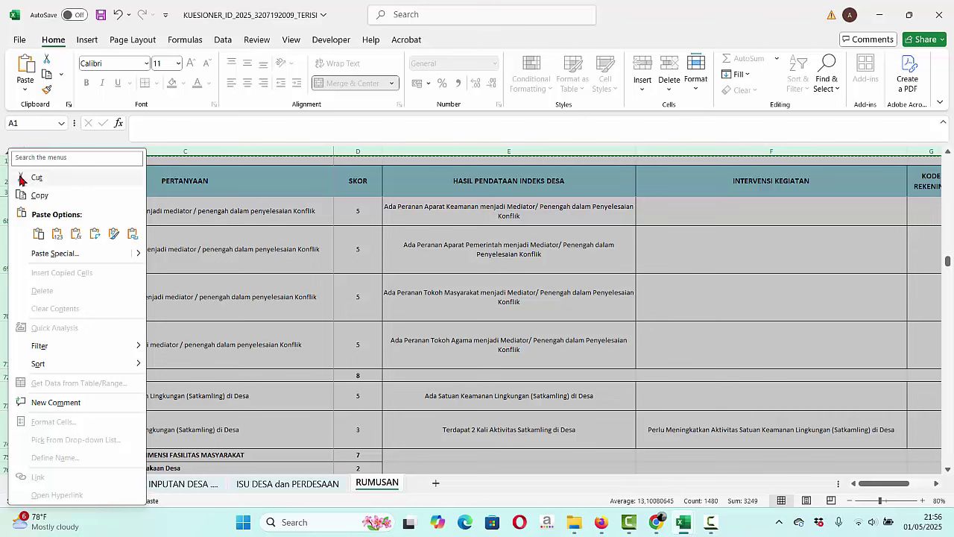
key("Escape")
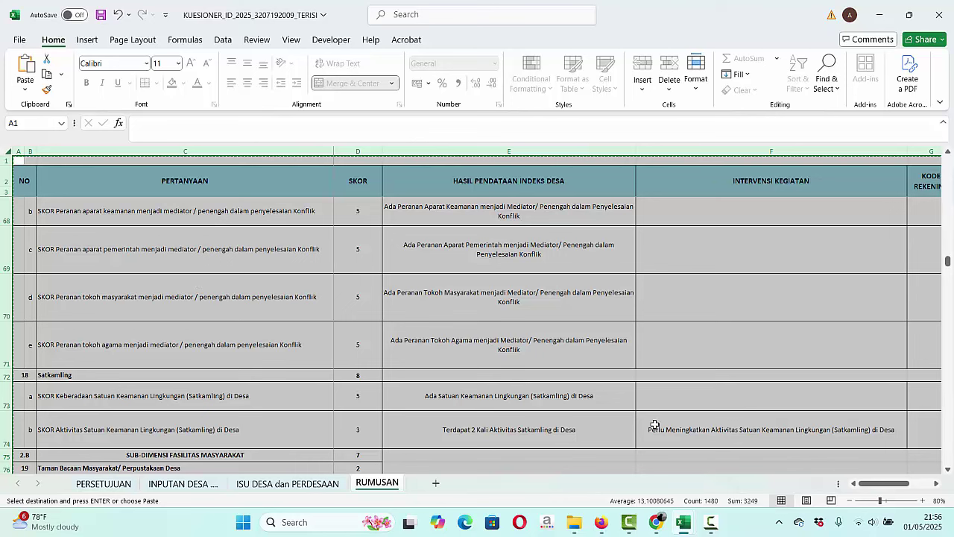
Paste the copied questionnaire data over the whole RUMUSAN sheet of the status control workbook.
mouse_move(687, 526)
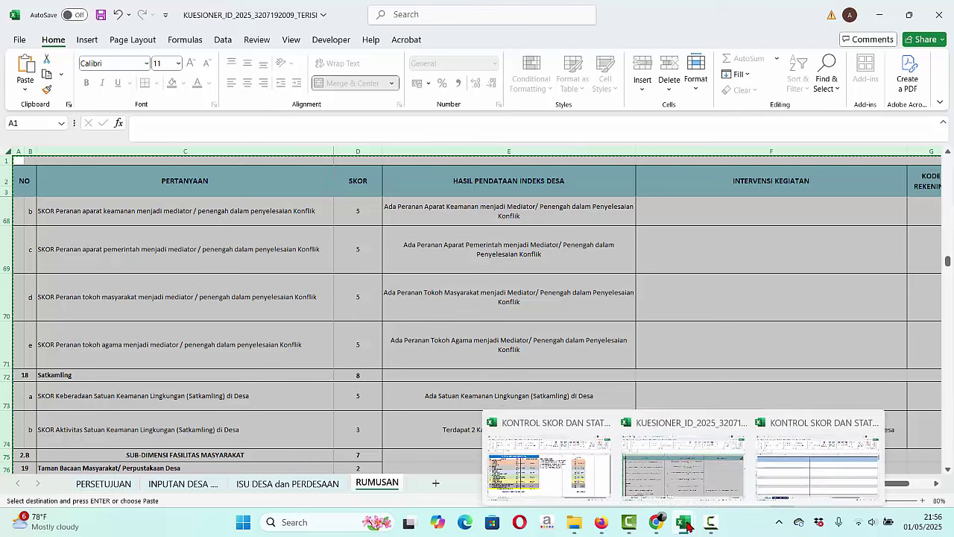
left_click(816, 469)
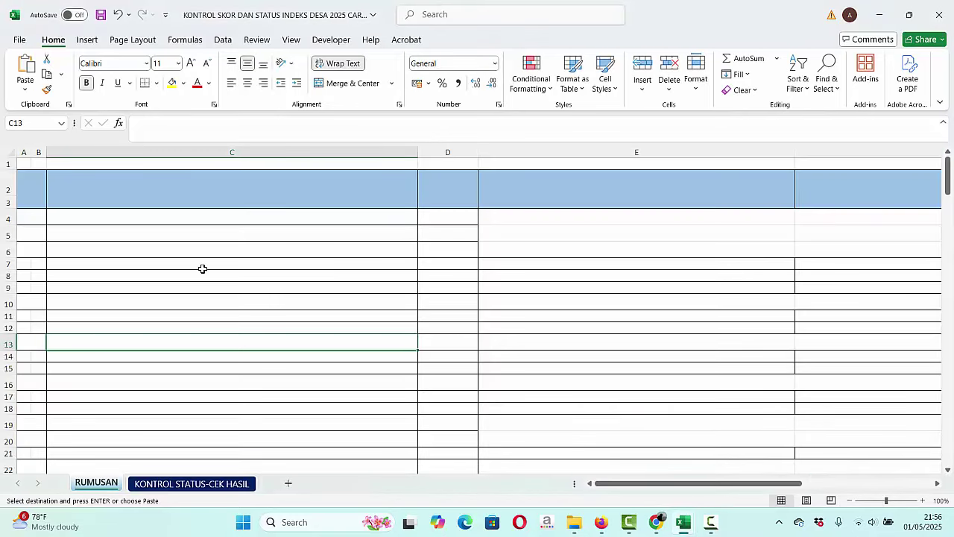
left_click(11, 154)
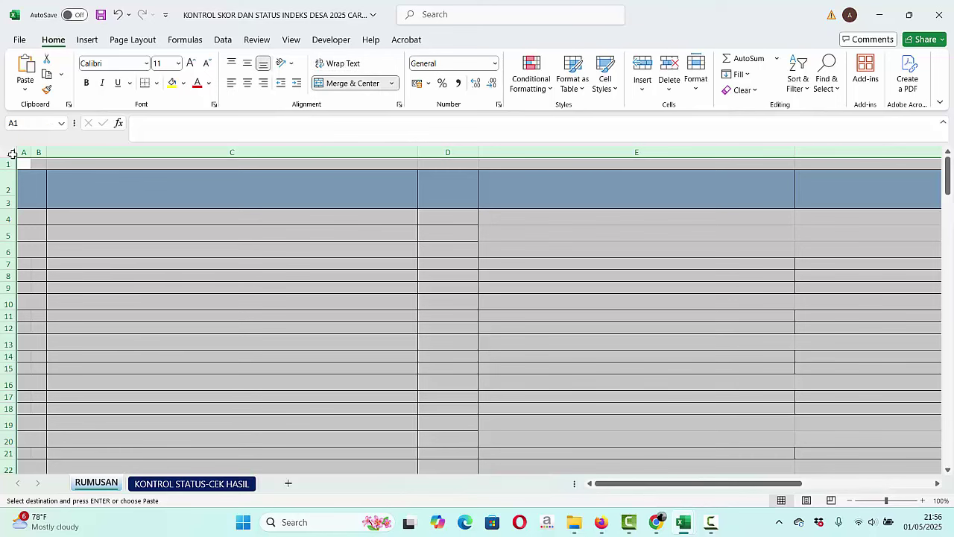
key("ctrl+v")
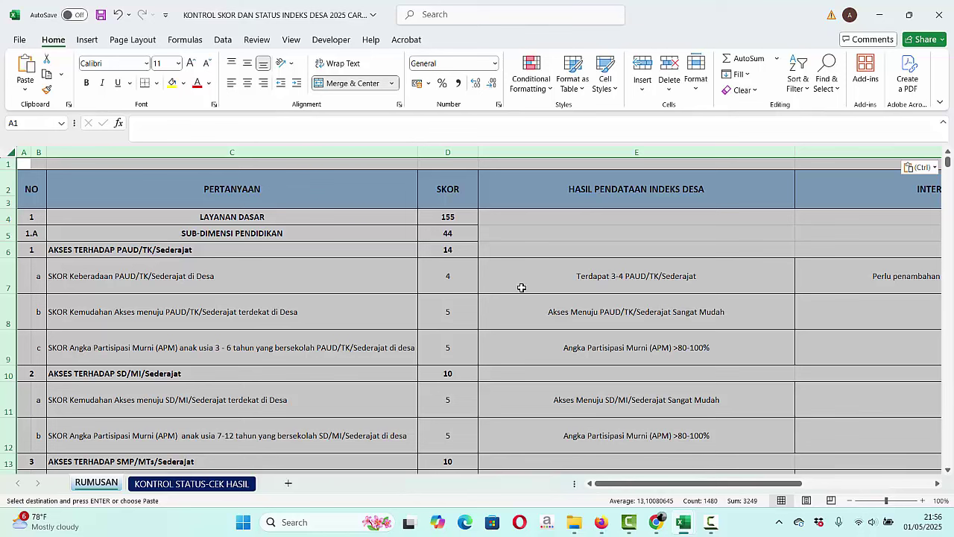
Compare the total score and village index on KONTROL STATUS-CEK HASIL with the SUKAJAYA totals in the other control workbook.
left_click(201, 486)
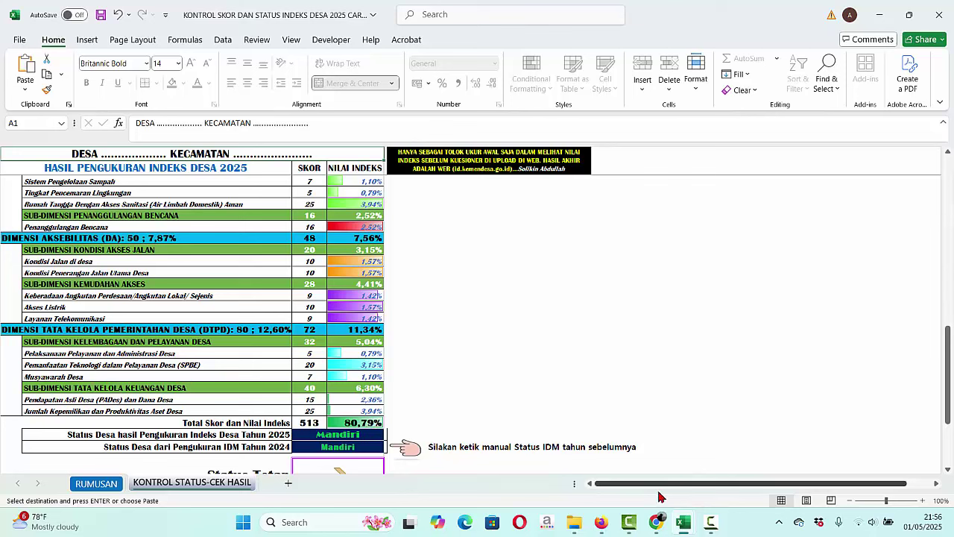
mouse_move(684, 527)
left_click(596, 486)
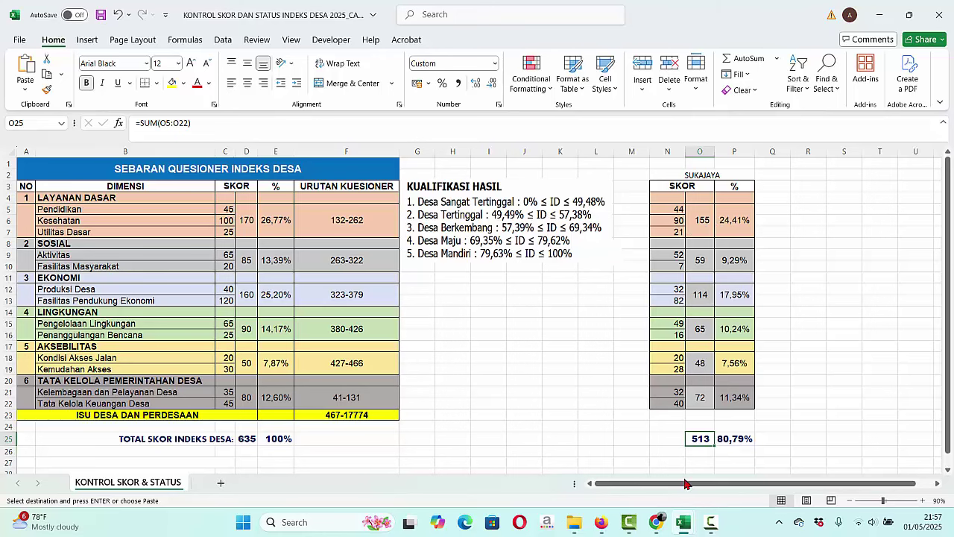
mouse_move(684, 523)
left_click(764, 480)
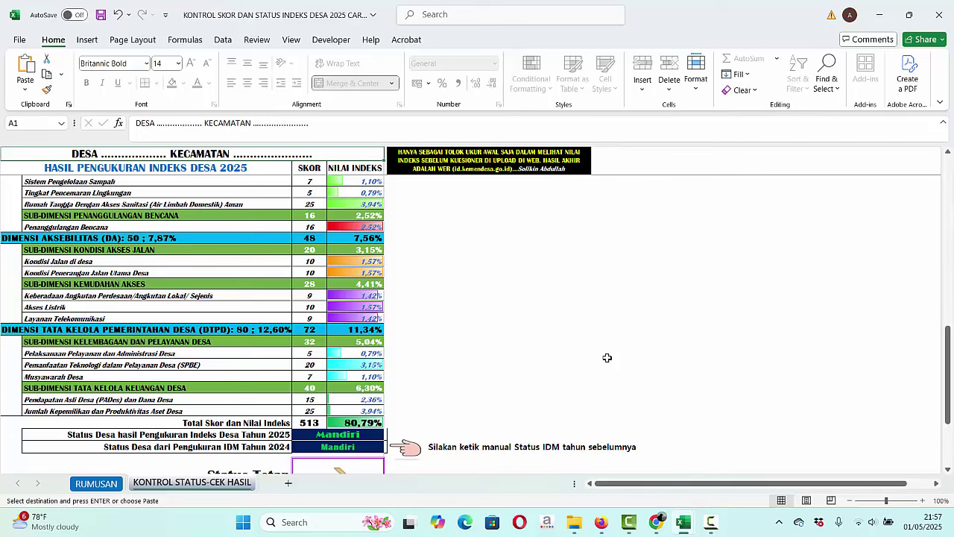
Review the pasted RUMUSAN data alongside the KONTROL STATUS-CEK HASIL results, and return to the SUKAJAYA score table.
left_click(91, 484)
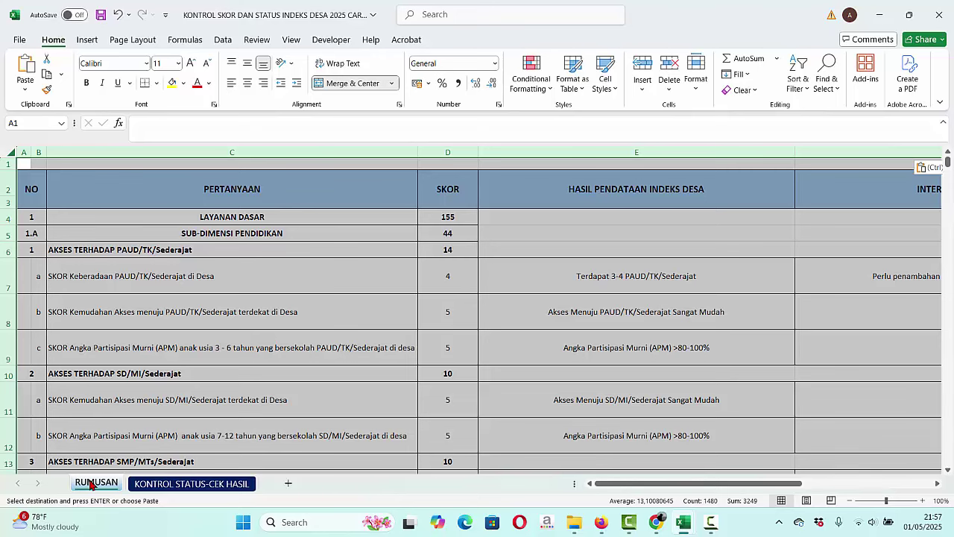
left_click(171, 486)
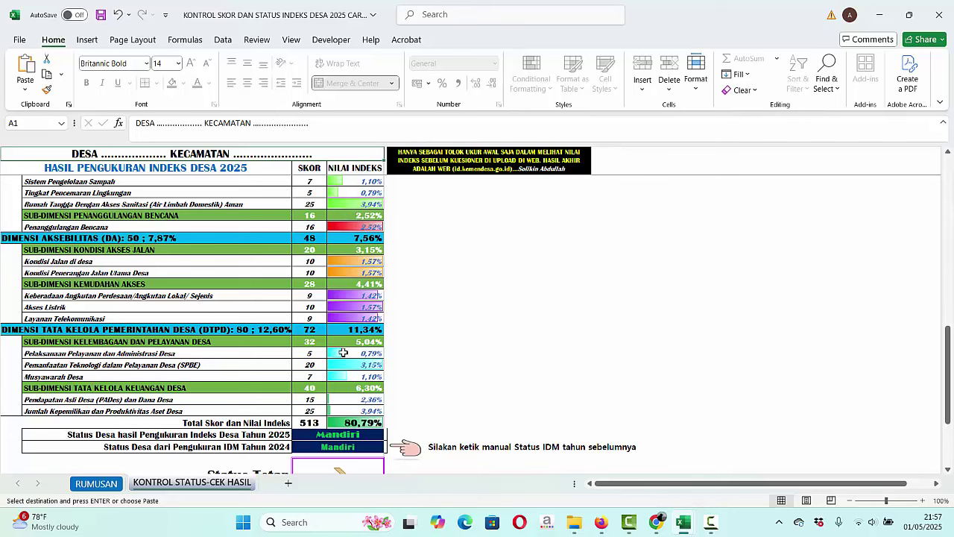
left_click(95, 483)
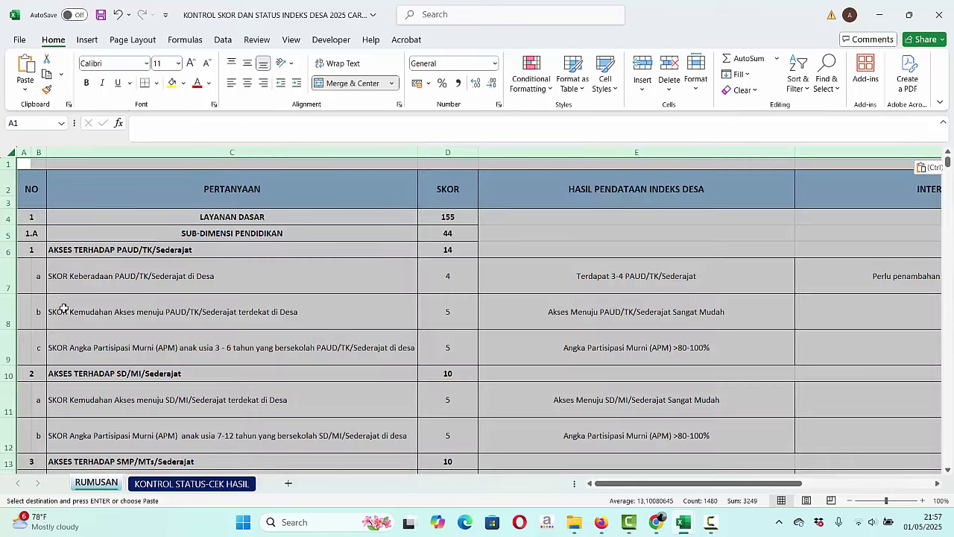
left_click(235, 486)
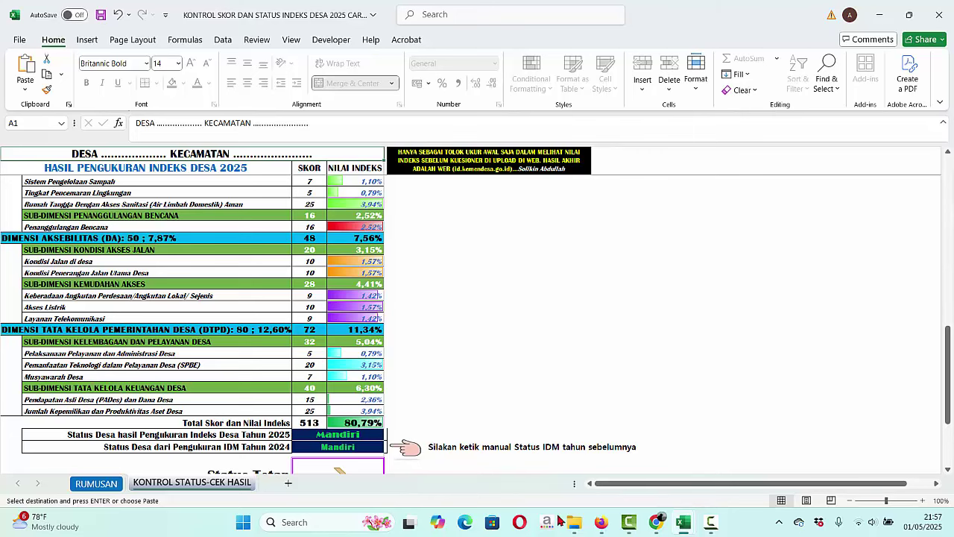
mouse_move(682, 528)
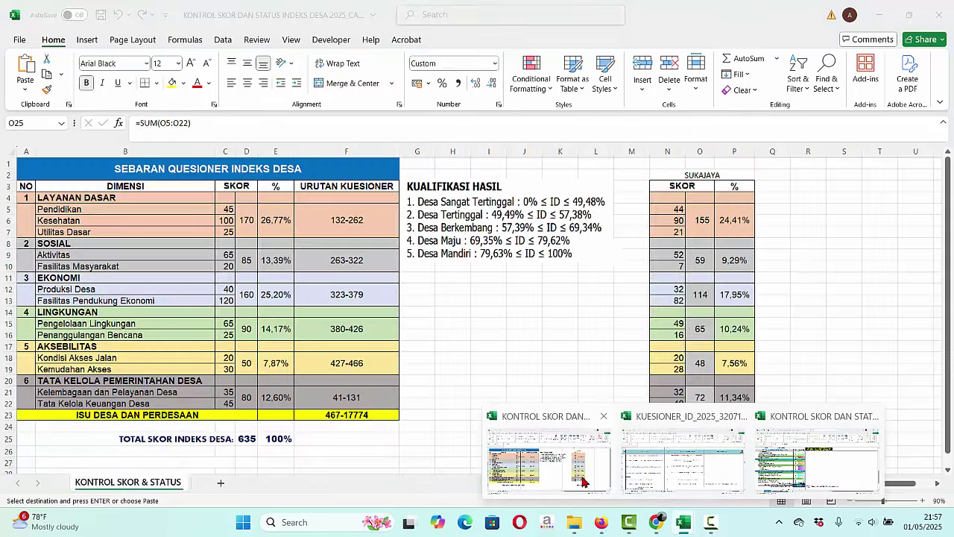
left_click(583, 477)
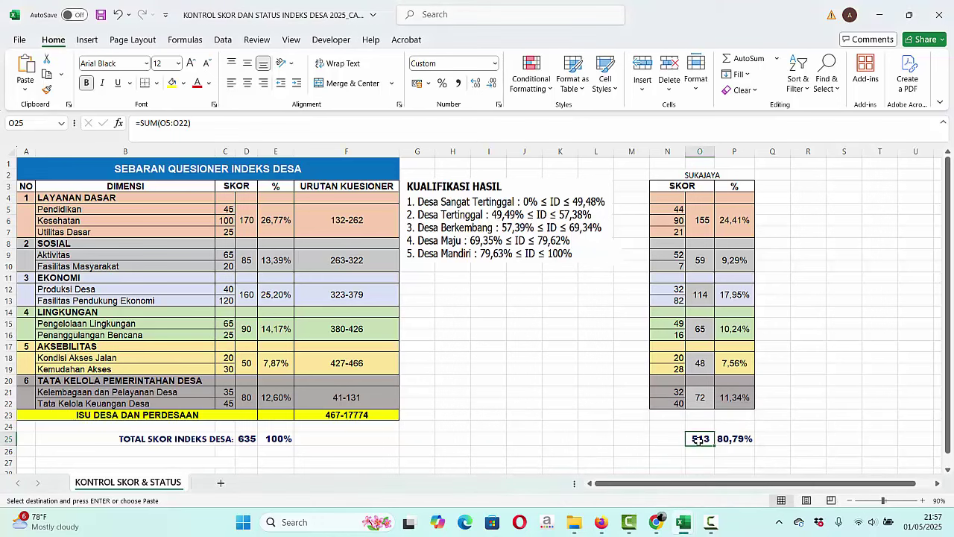